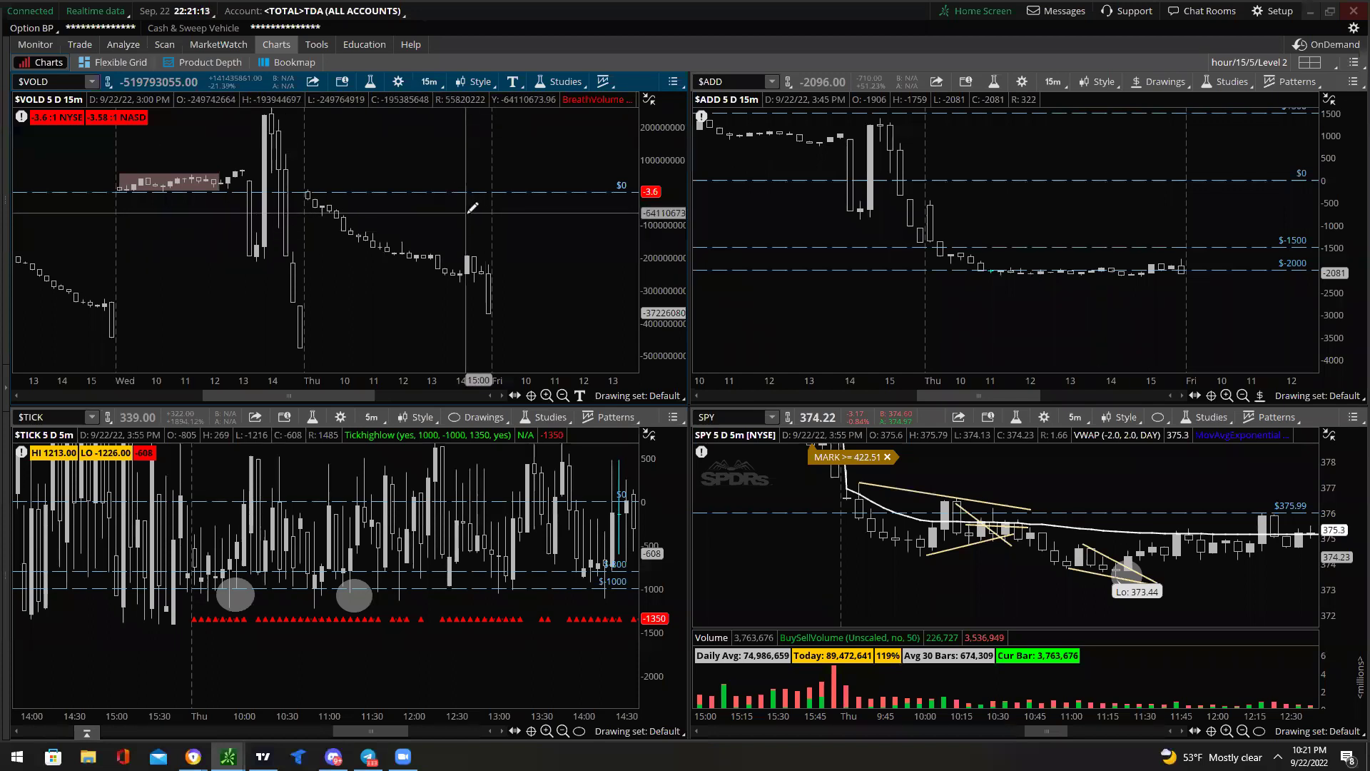
left_click(433, 83)
scroll(450, 343, "down", 3)
scroll(449, 345, "down", 1)
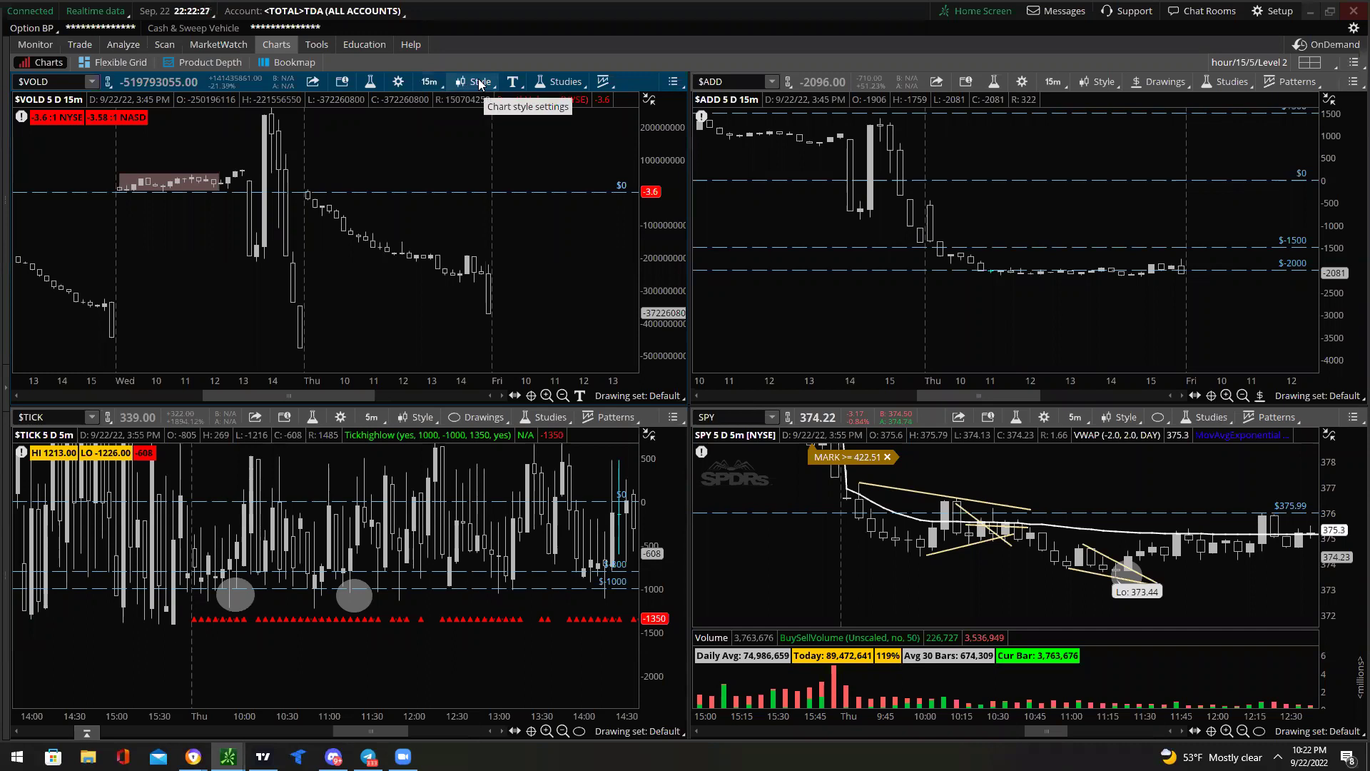
Review the $VOLD chart settings for the equities extended-hours session and the time axis, and close them without changes.
left_click(477, 82)
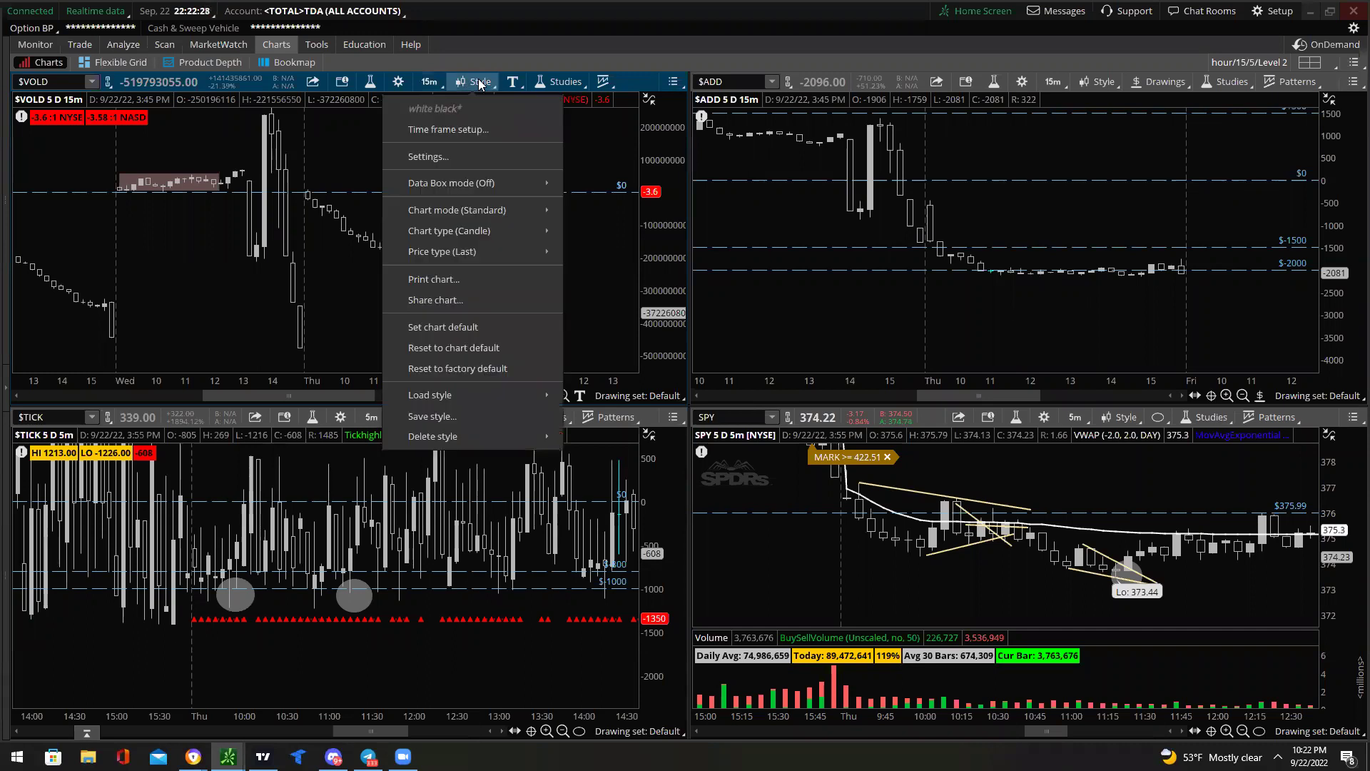
left_click(478, 163)
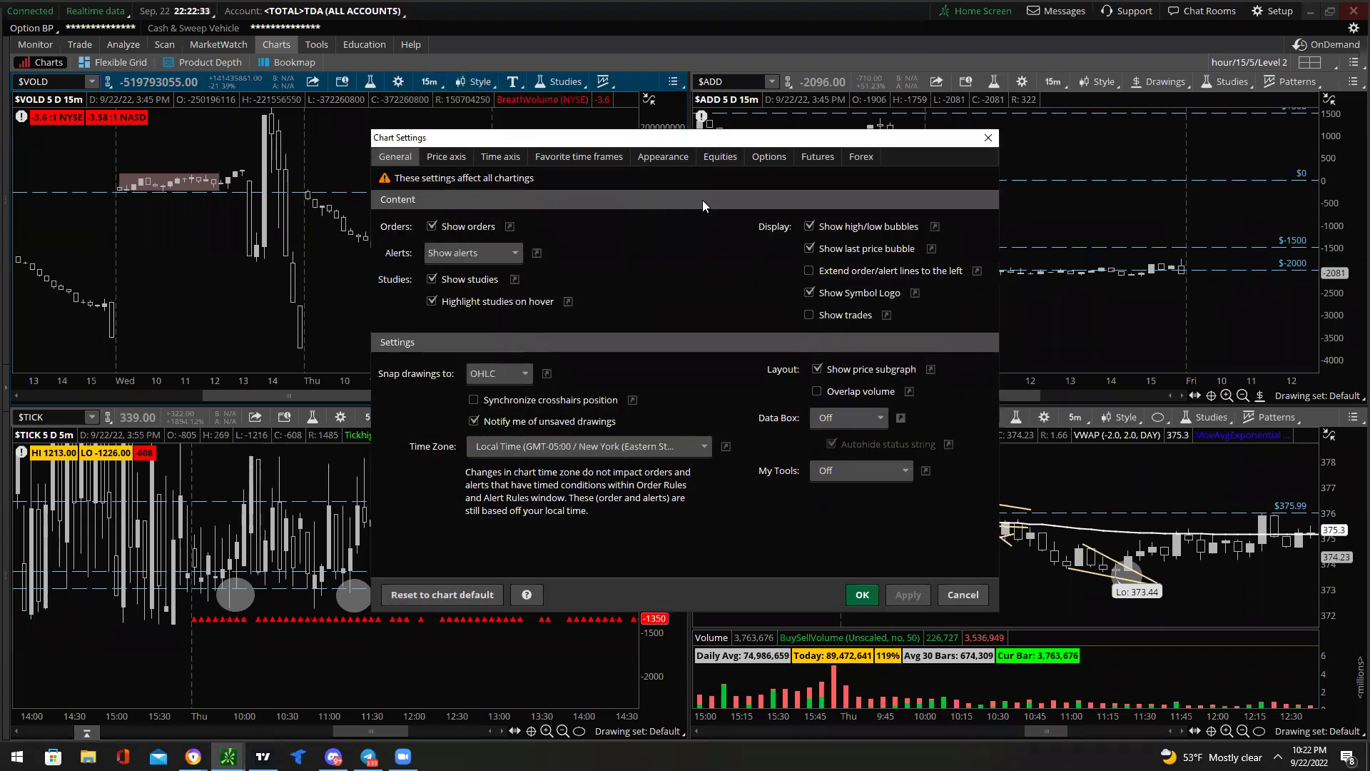
left_click(707, 157)
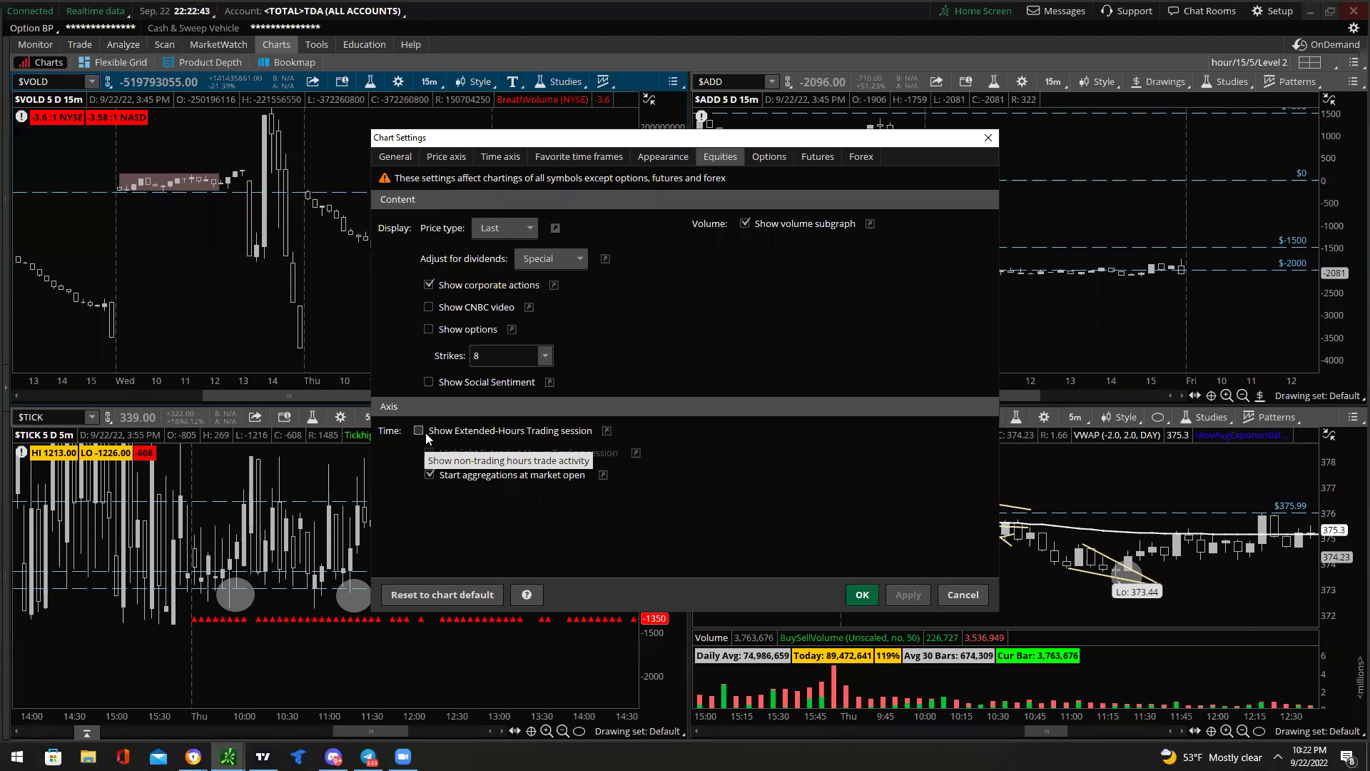
left_click(516, 161)
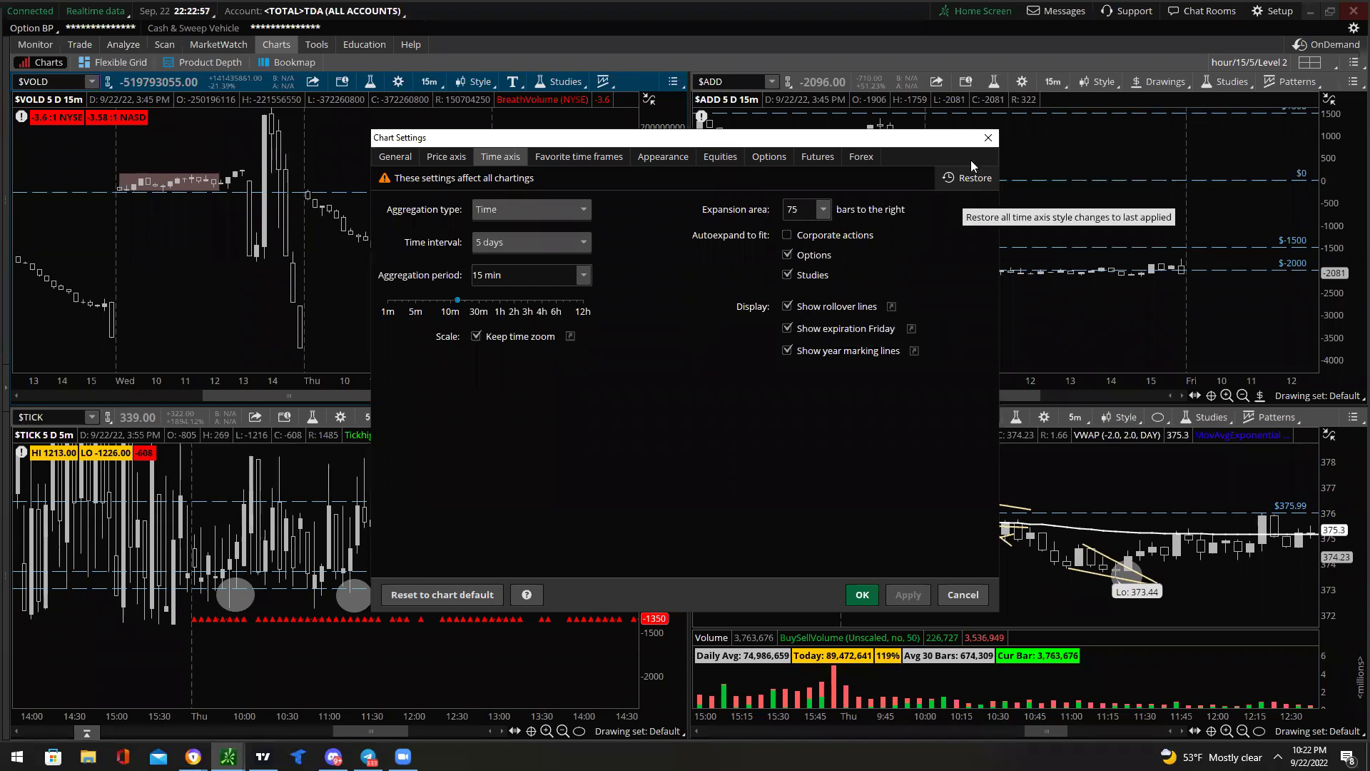
left_click(988, 137)
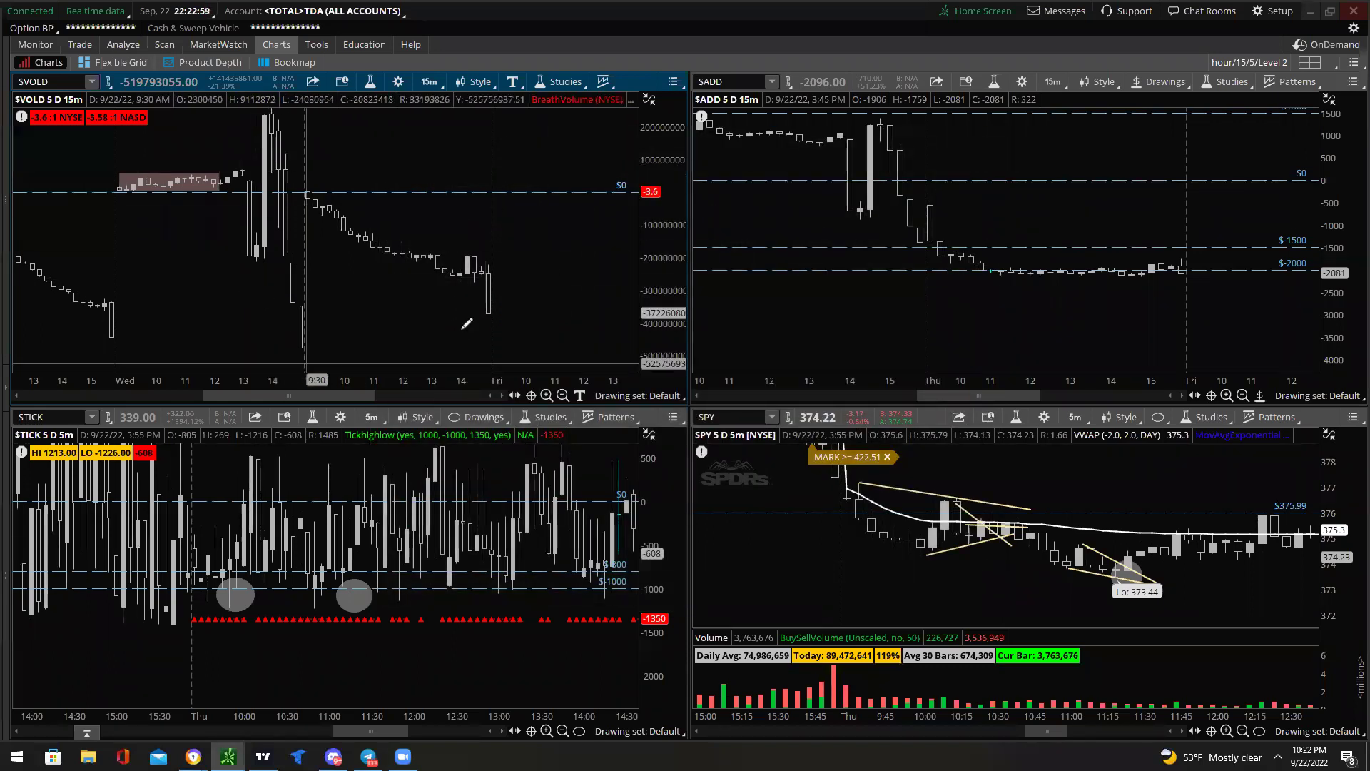
View the extended-hours SPY chart in the Flexible Grid and return to the four-chart layout.
left_click(138, 65)
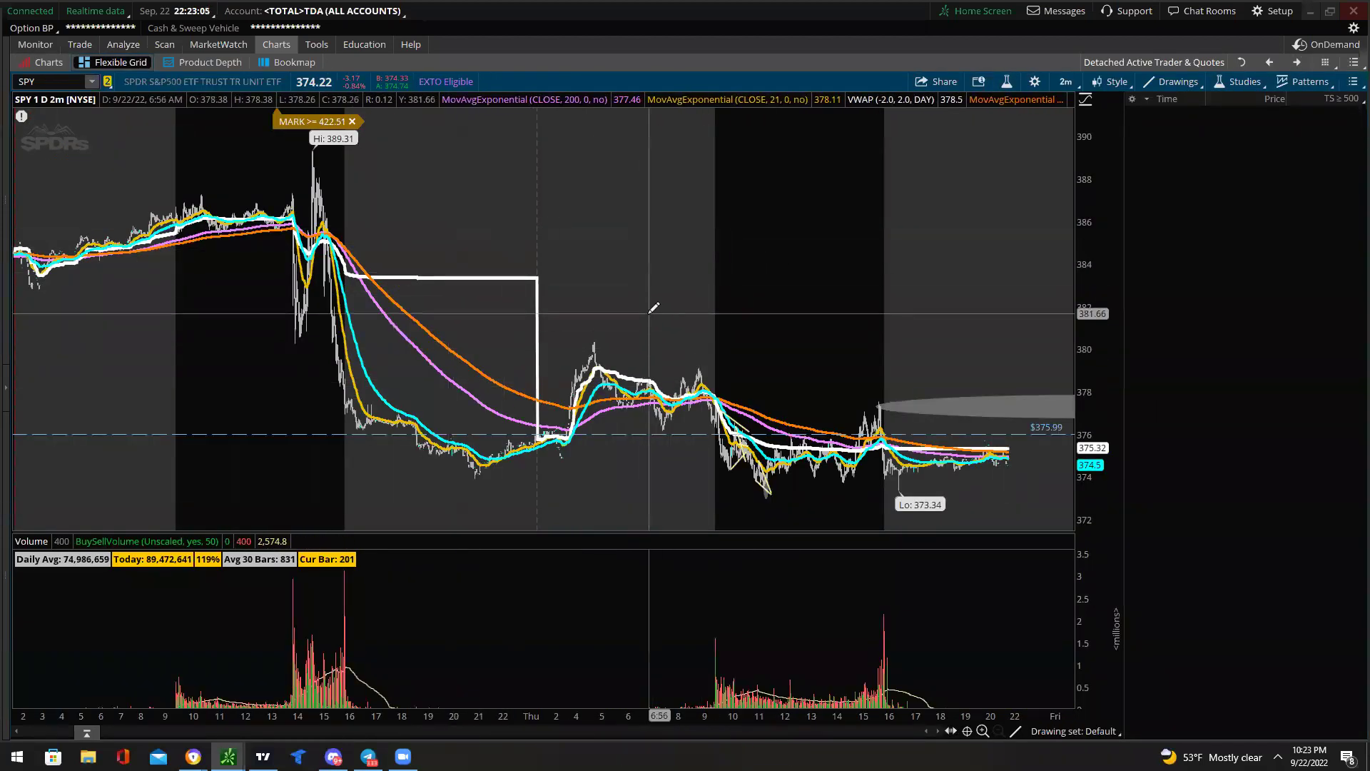
left_click(55, 68)
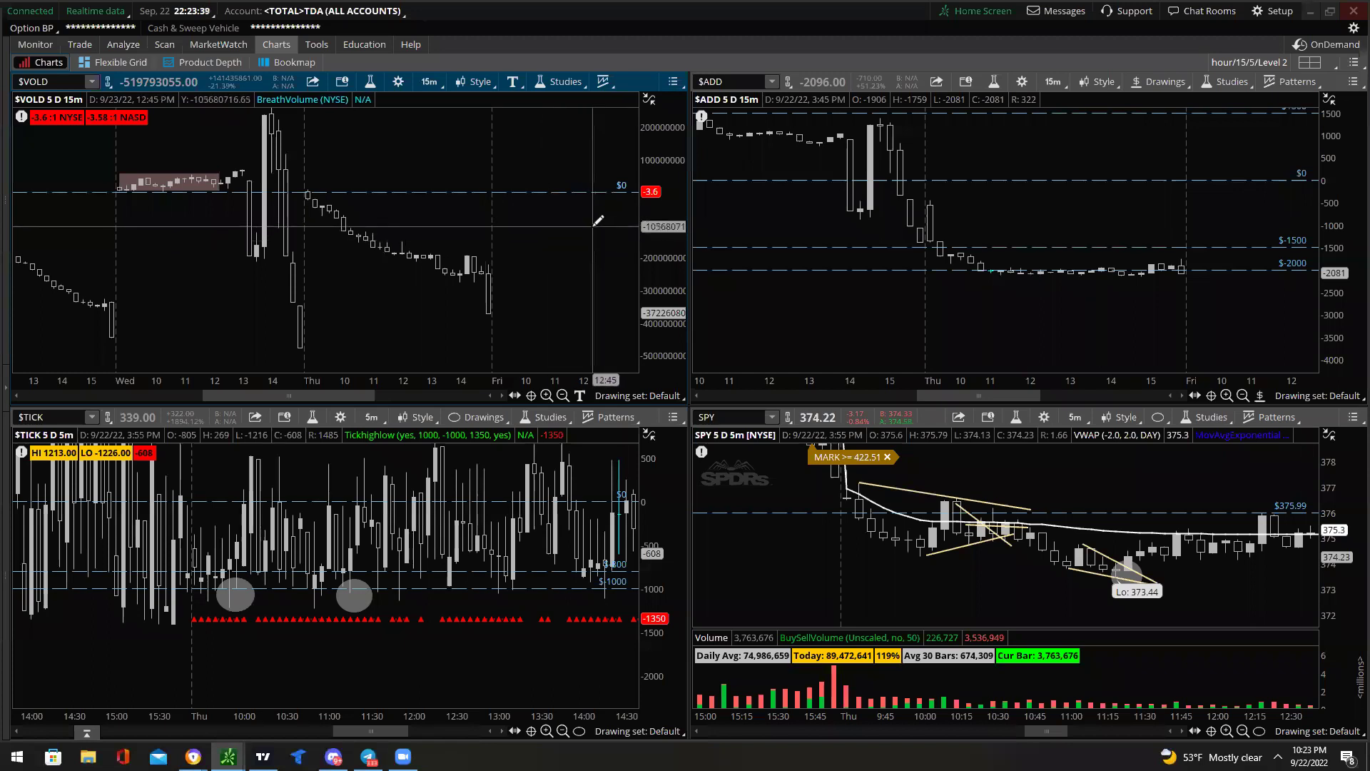
Examine Wednesday's highlighted rectangle range on the $VOLD chart against Monday's and Thursday's sessions, and restore the full view with Autozoom.
mouse_move(74, 145)
left_mouse_down()
mouse_move(286, 208)
mouse_move(279, 225)
left_mouse_up()
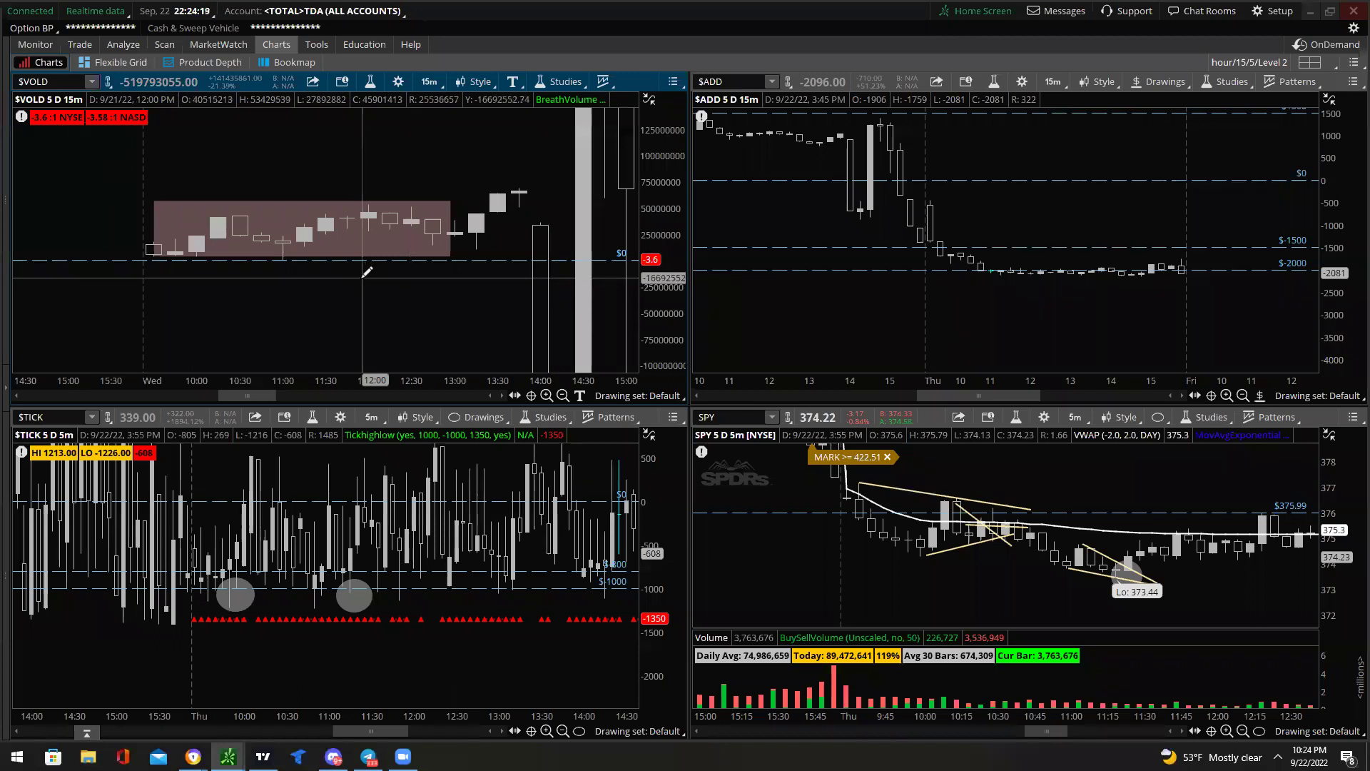
right_click(330, 330)
left_click(350, 341)
left_click_drag(312, 184, 465, 303)
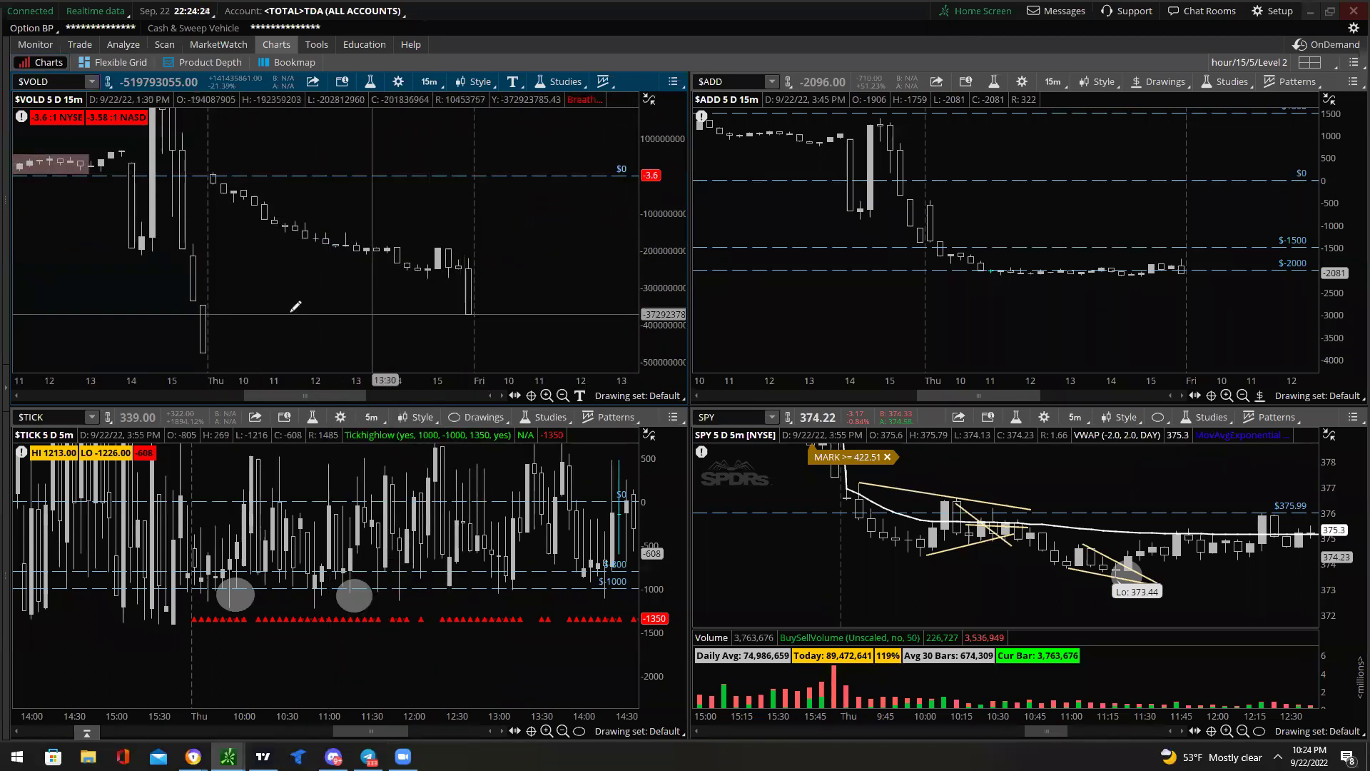
scroll(376, 300, "up", 10)
scroll(366, 280, "up", 15)
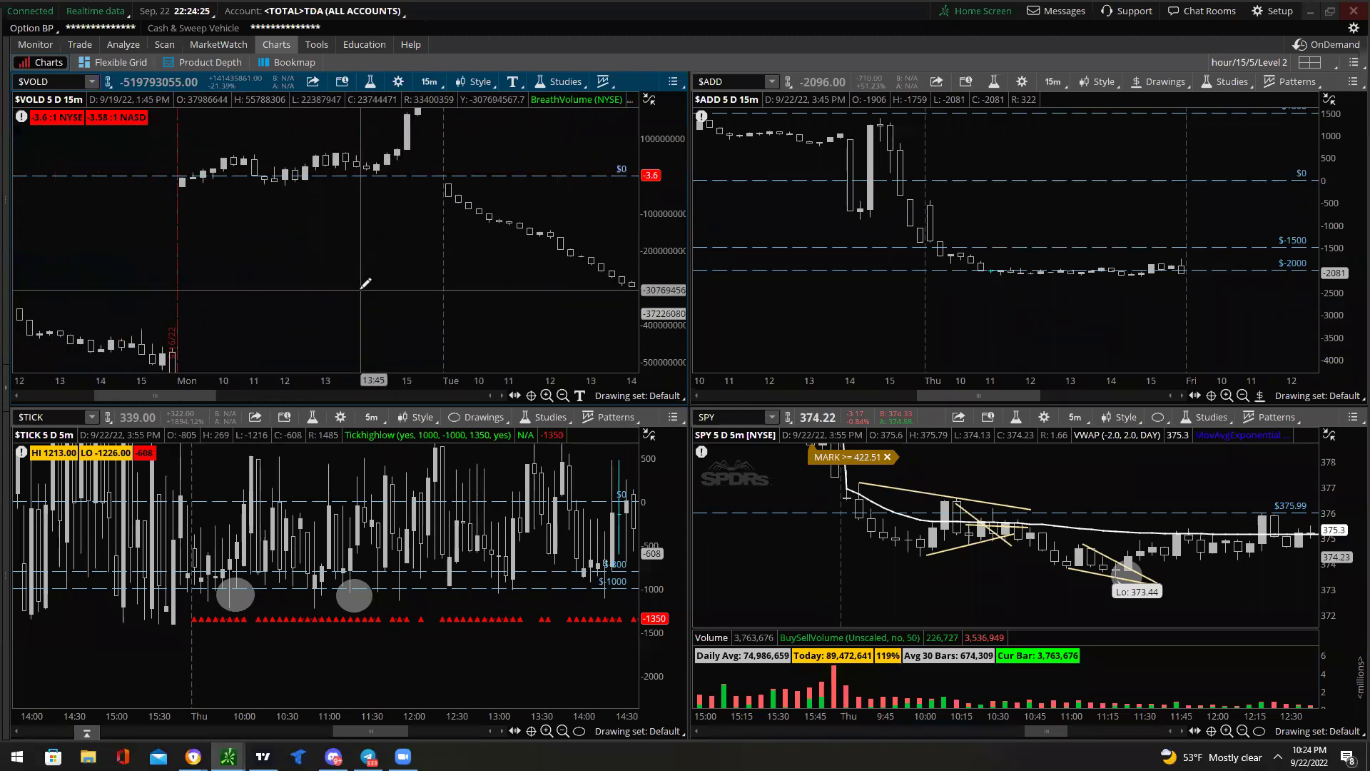
scroll(314, 325, "down", 15)
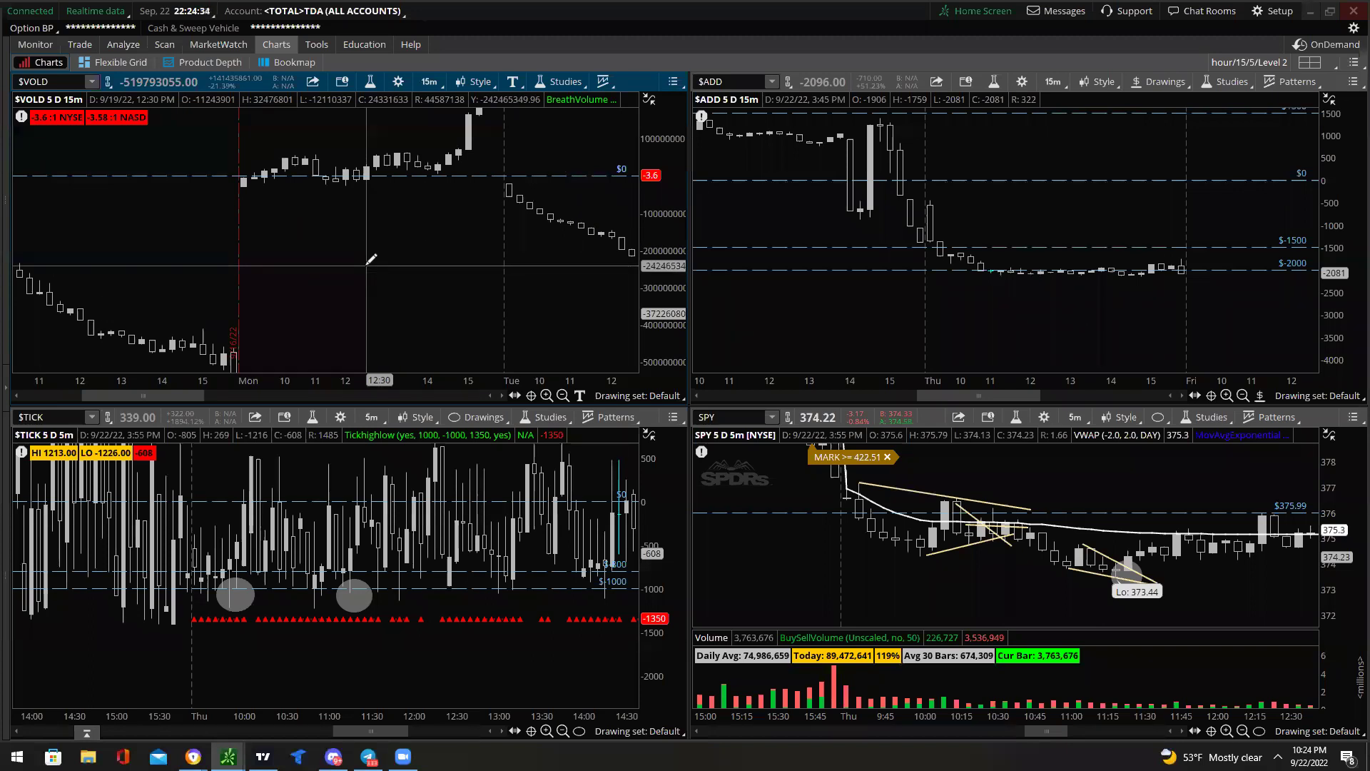
scroll(314, 206, "down", 10)
mouse_move(335, 153)
left_mouse_down()
mouse_move(349, 175)
mouse_move(430, 174)
left_mouse_up()
scroll(429, 174, "up", 5)
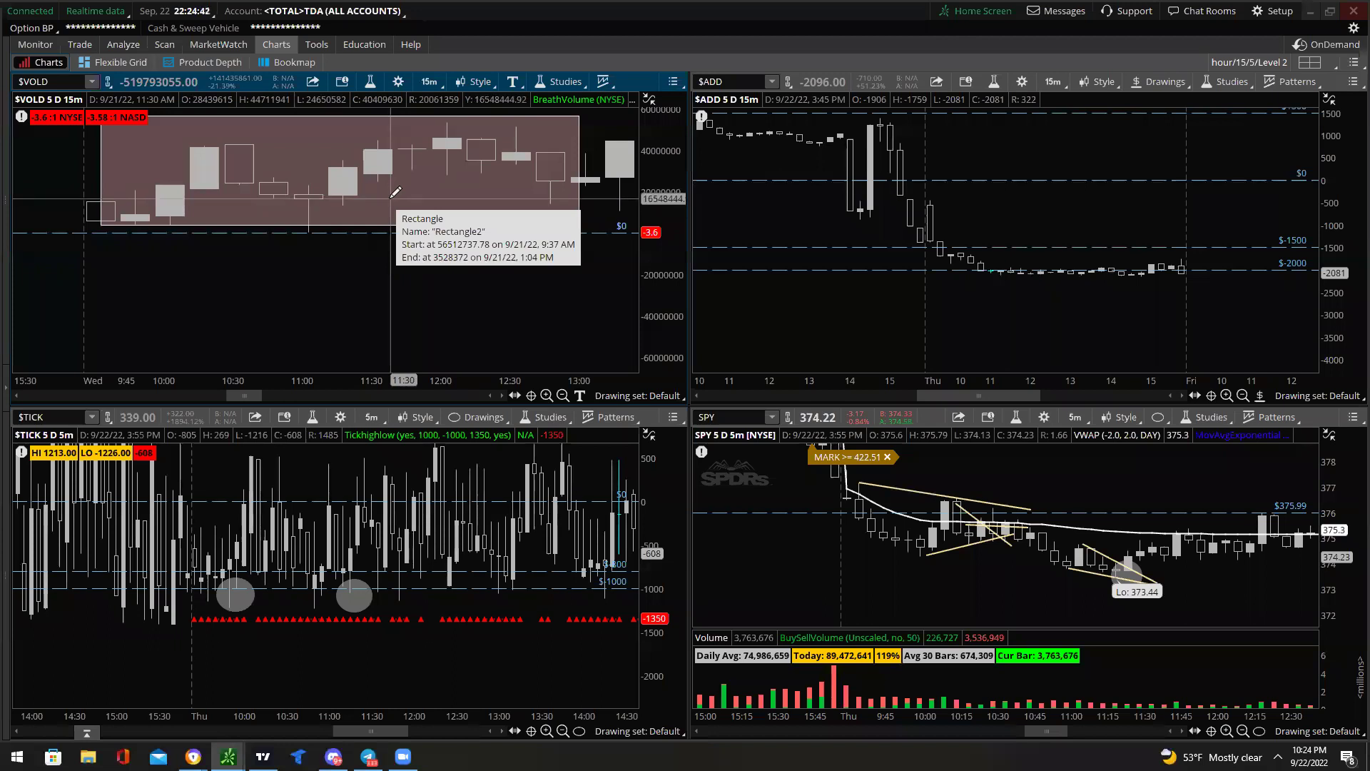
left_click_drag(395, 192, 621, 273)
right_click(620, 274)
left_click(581, 300)
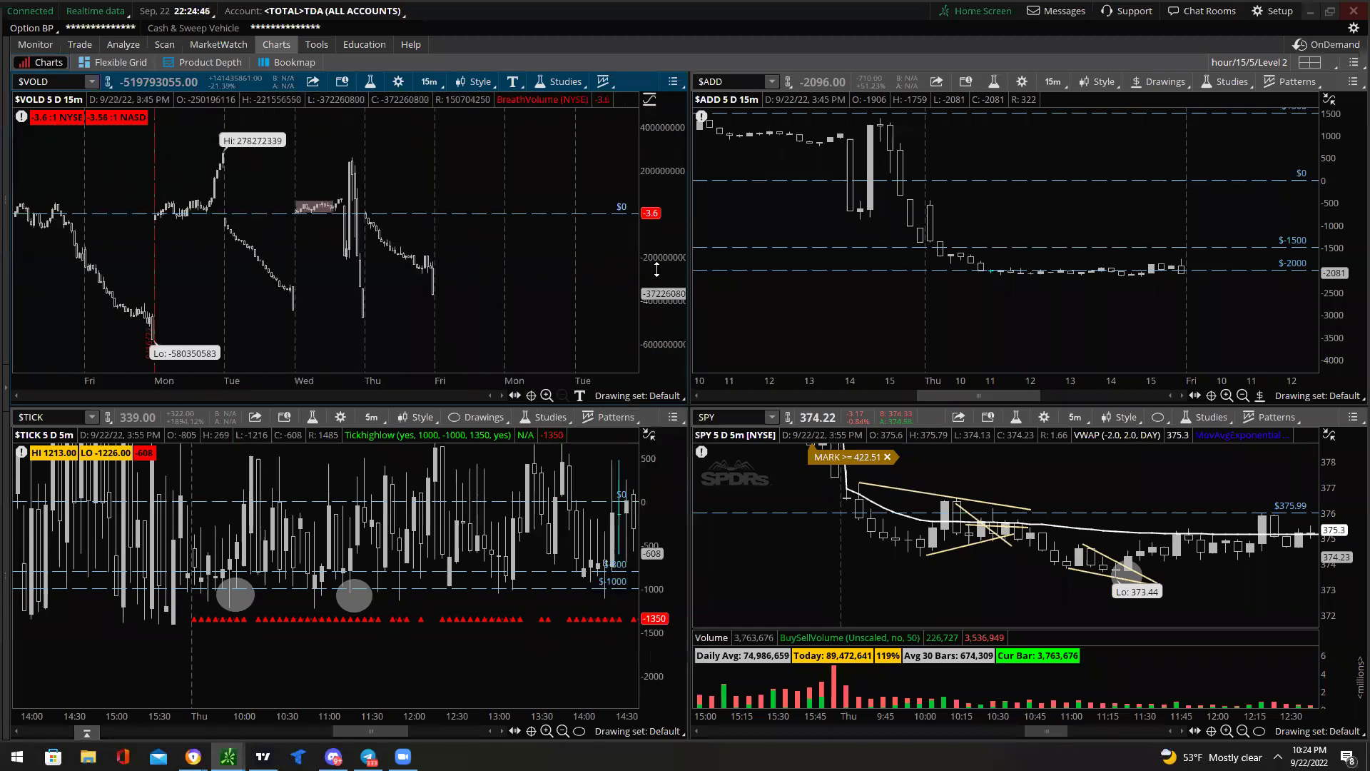
Examine Monday's late climb and Tuesday's session on the $VOLD chart relative to the zero line.
mouse_move(348, 210)
left_mouse_down()
mouse_move(443, 290)
mouse_move(493, 286)
left_mouse_up()
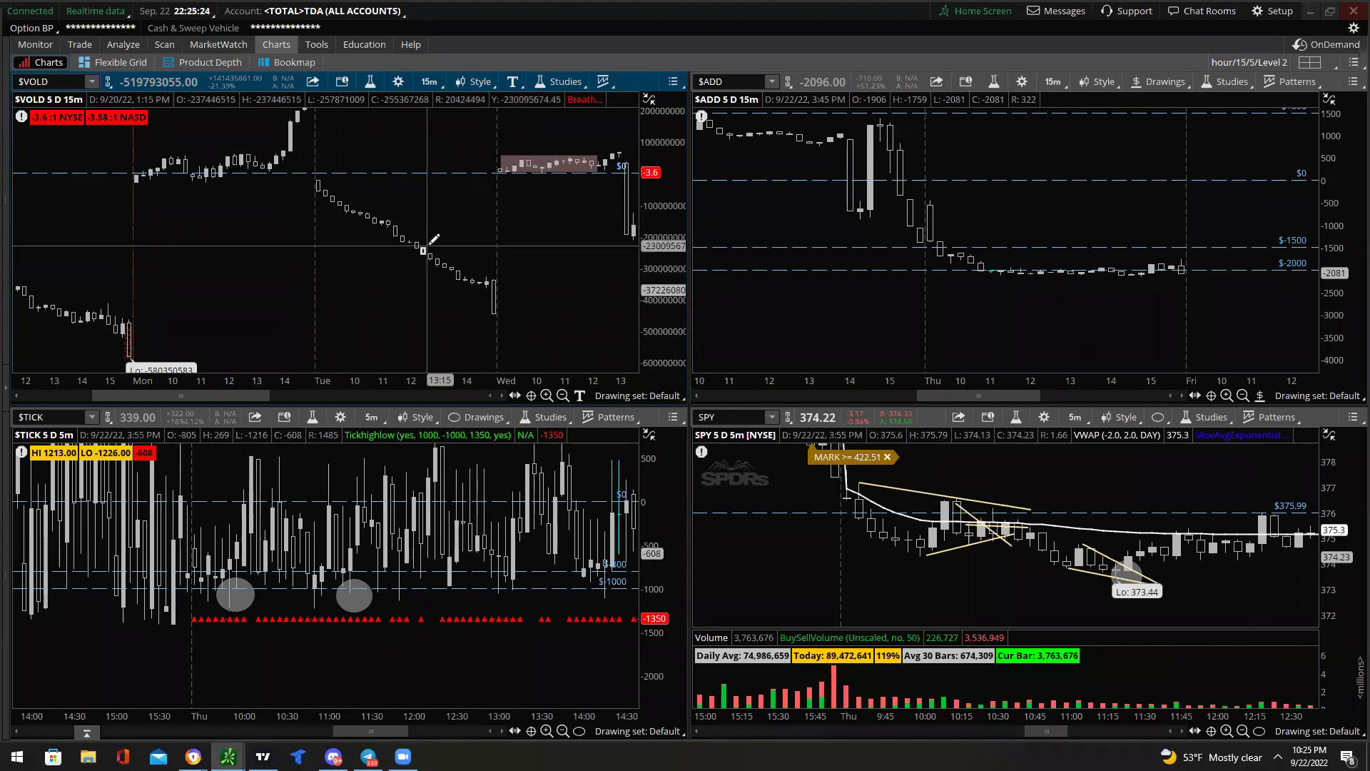
scroll(431, 232, "up", 3)
left_click_drag(670, 197, 655, 266)
left_click_drag(297, 139, 468, 208)
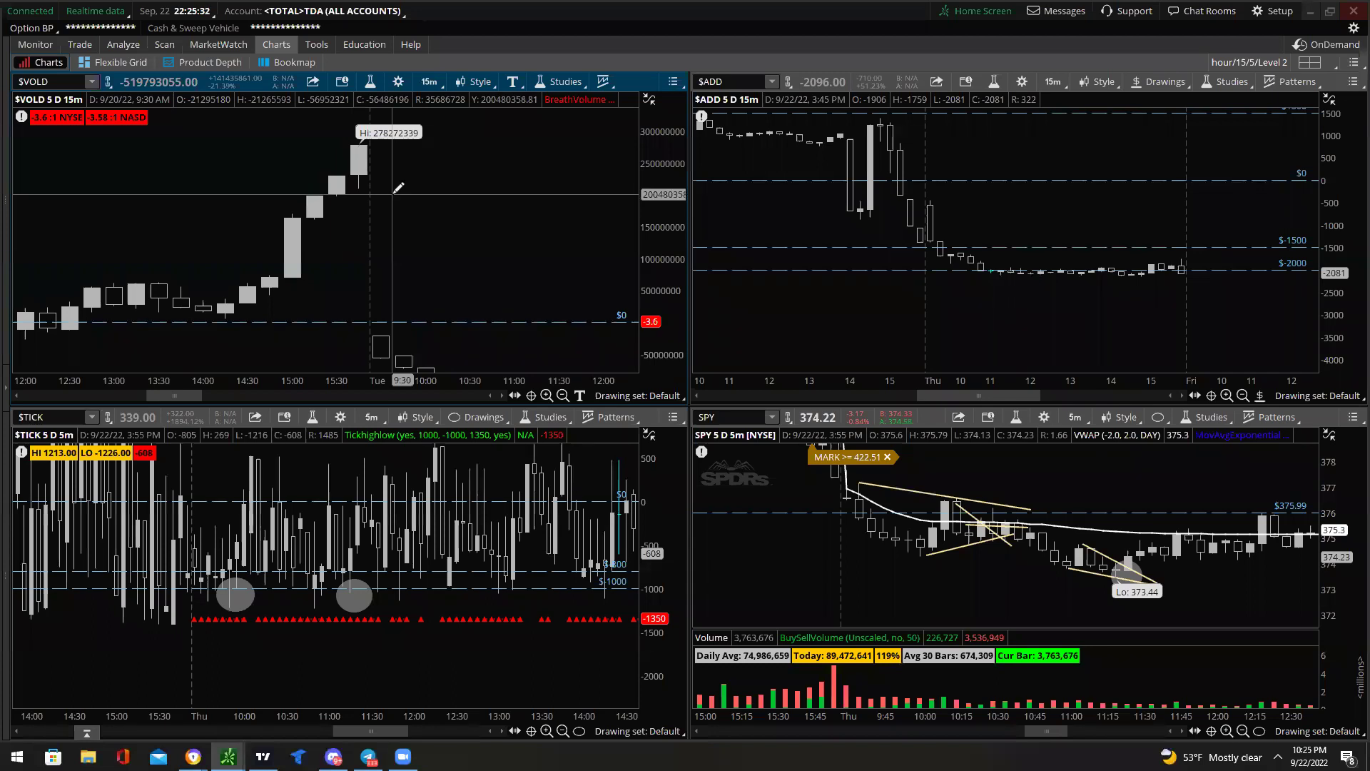
right_click(584, 199)
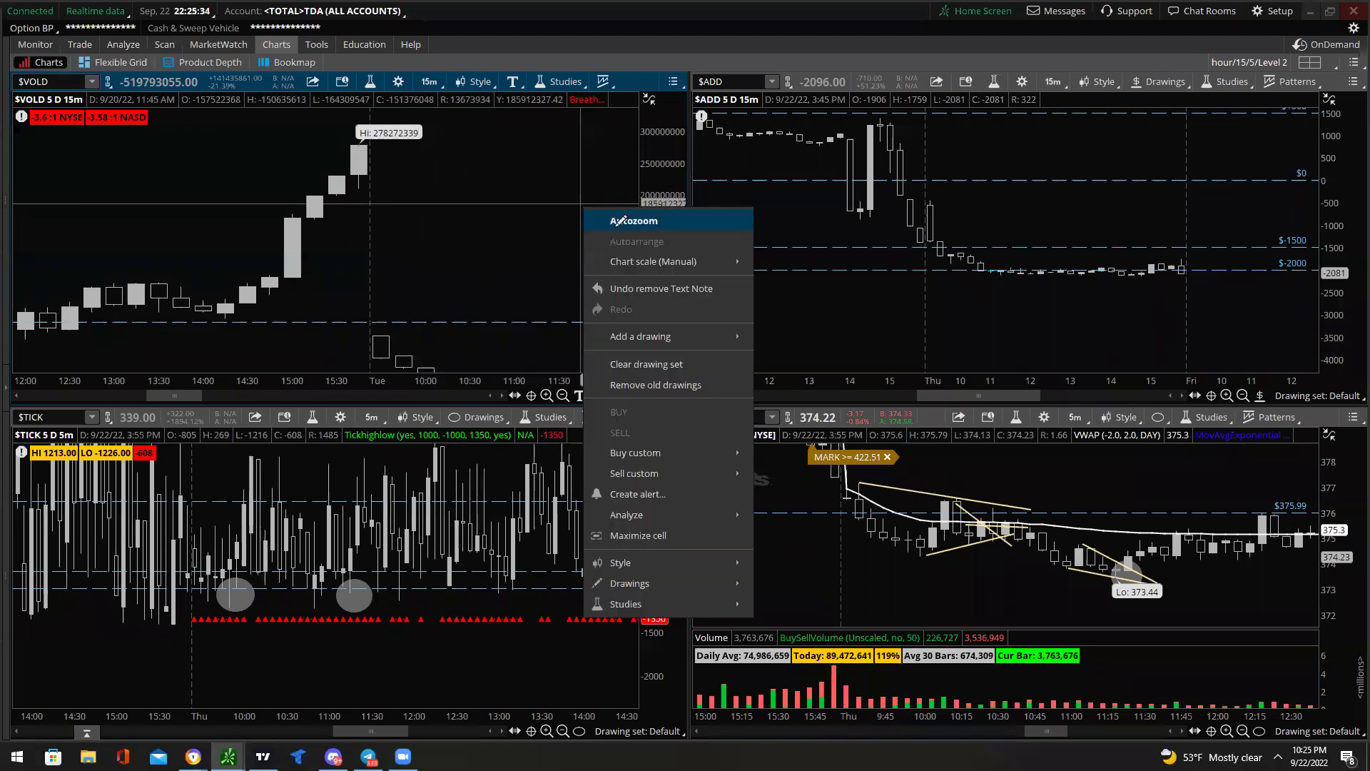
left_click(650, 231)
left_click_drag(651, 231, 665, 275)
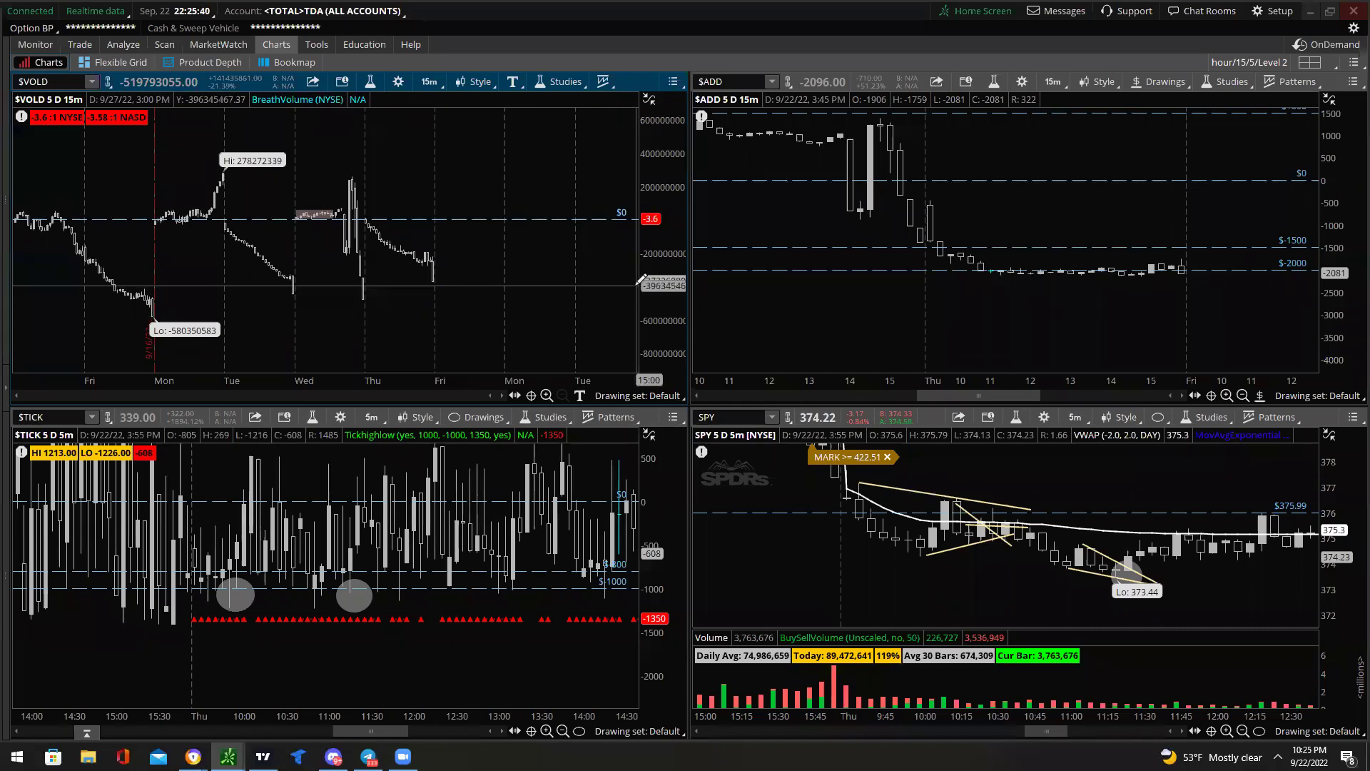
left_click_drag(415, 279, 418, 280)
scroll(460, 290, "up", 5)
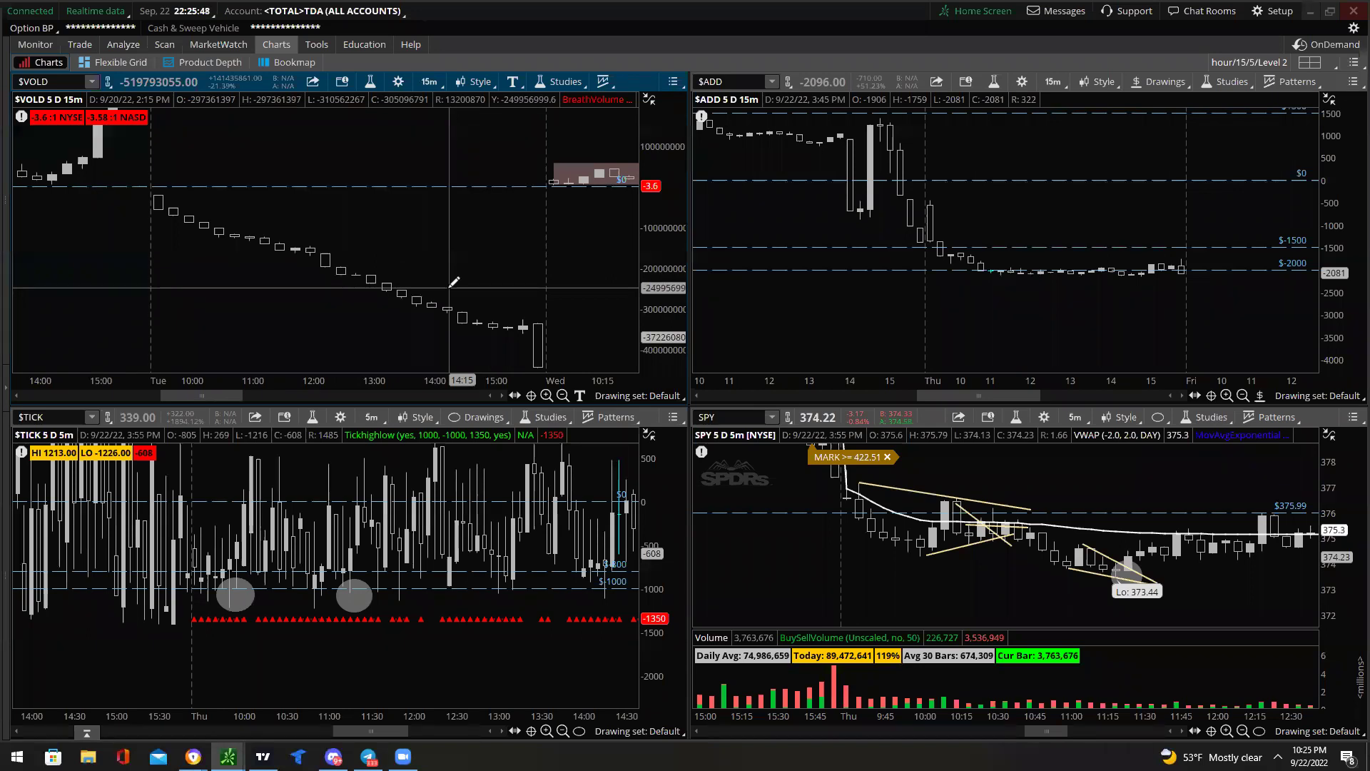
scroll(454, 283, "down", 5)
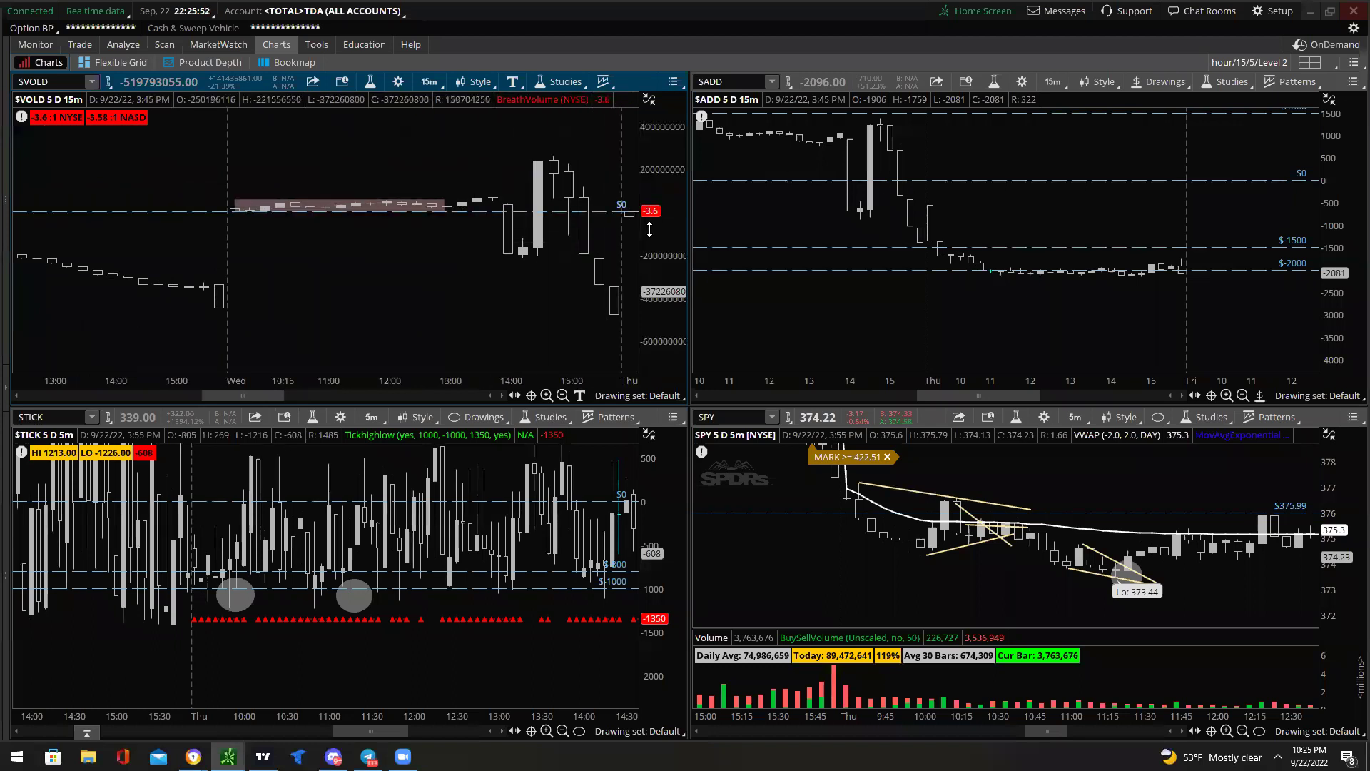
Examine Wednesday's session on the $VOLD chart, from the highlighted morning range to the candles from 14:00 onward.
left_click_drag(650, 229, 649, 243)
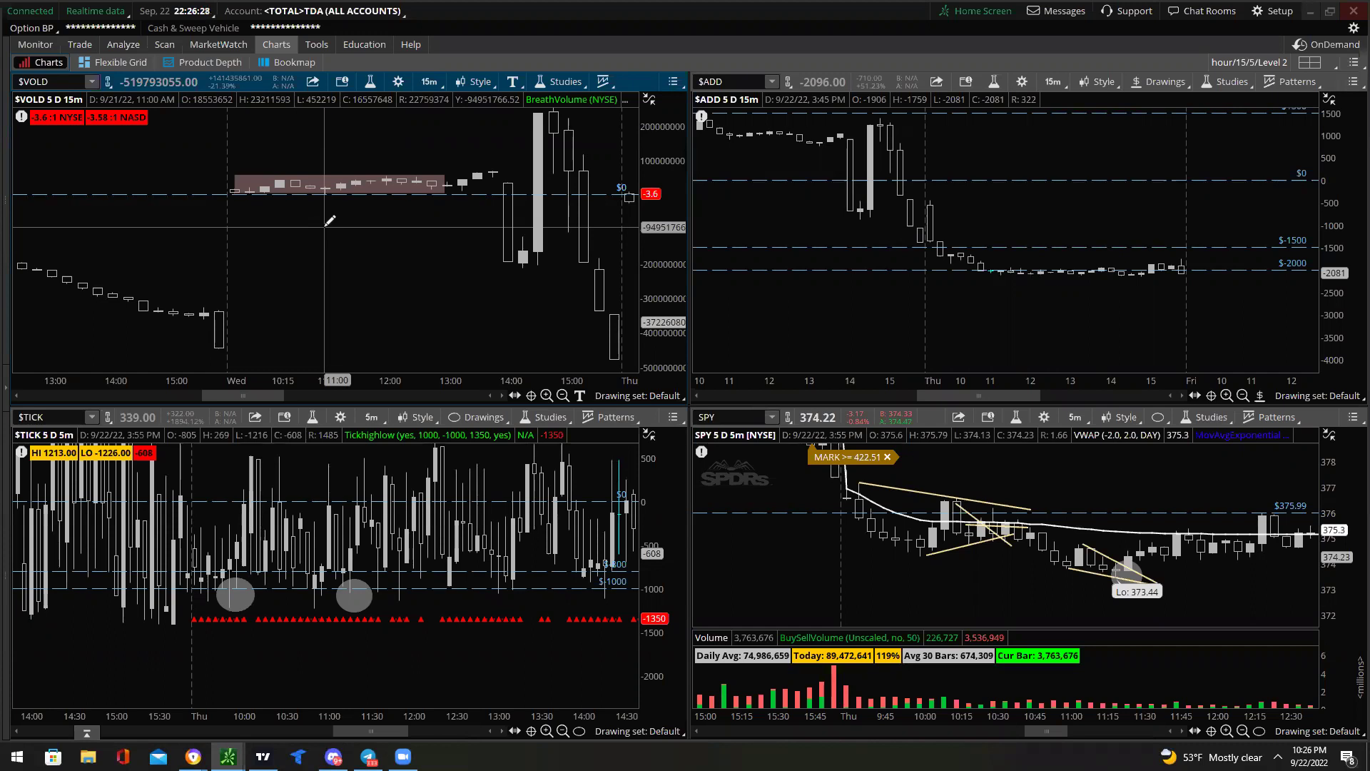
scroll(321, 208, "down", 3)
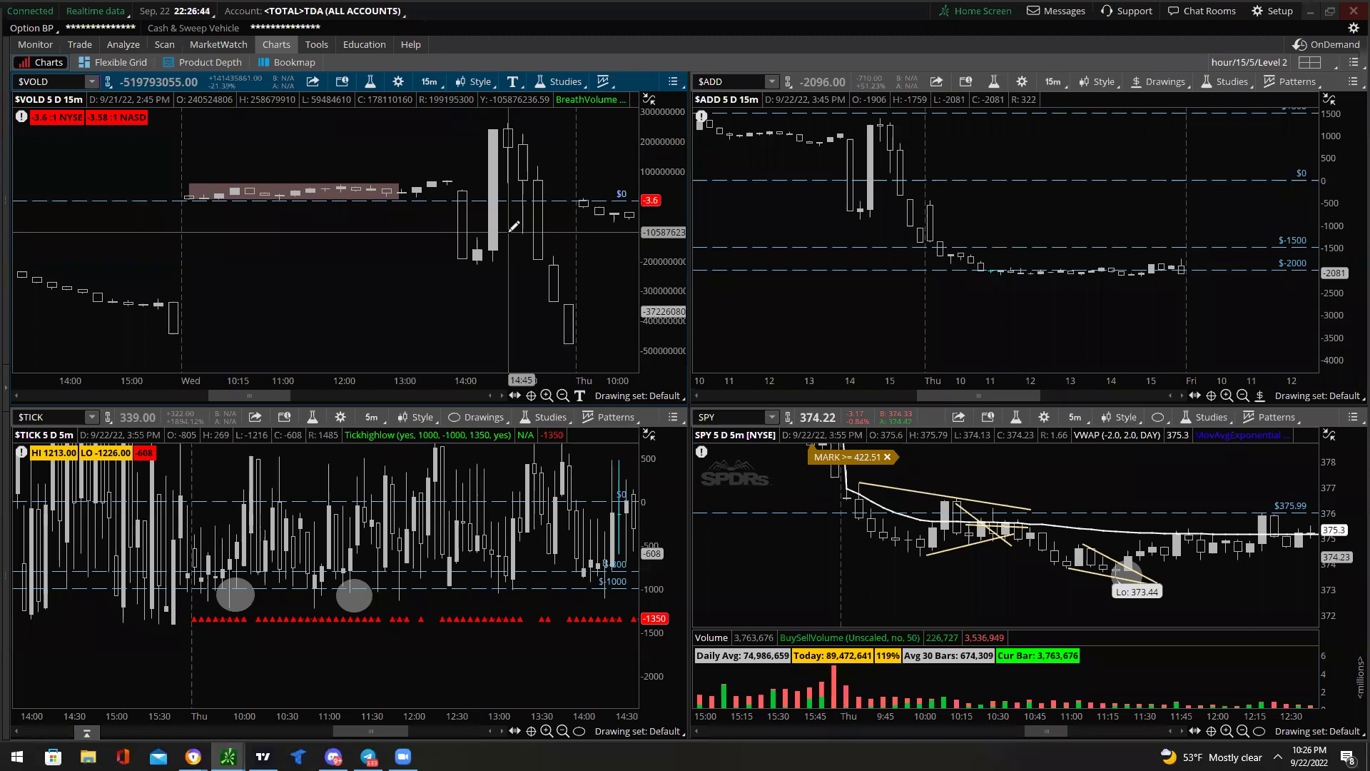
scroll(513, 227, "up", 5)
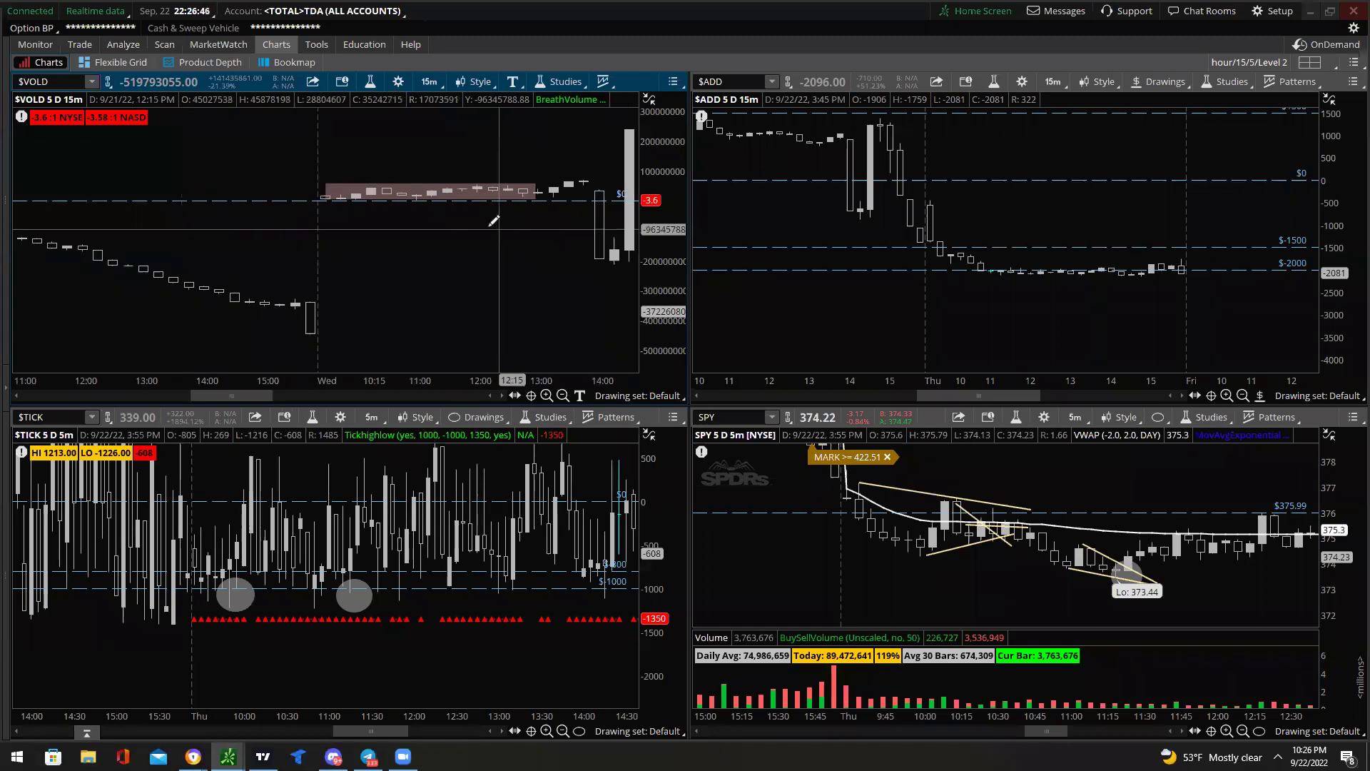
scroll(562, 192, "down", 1)
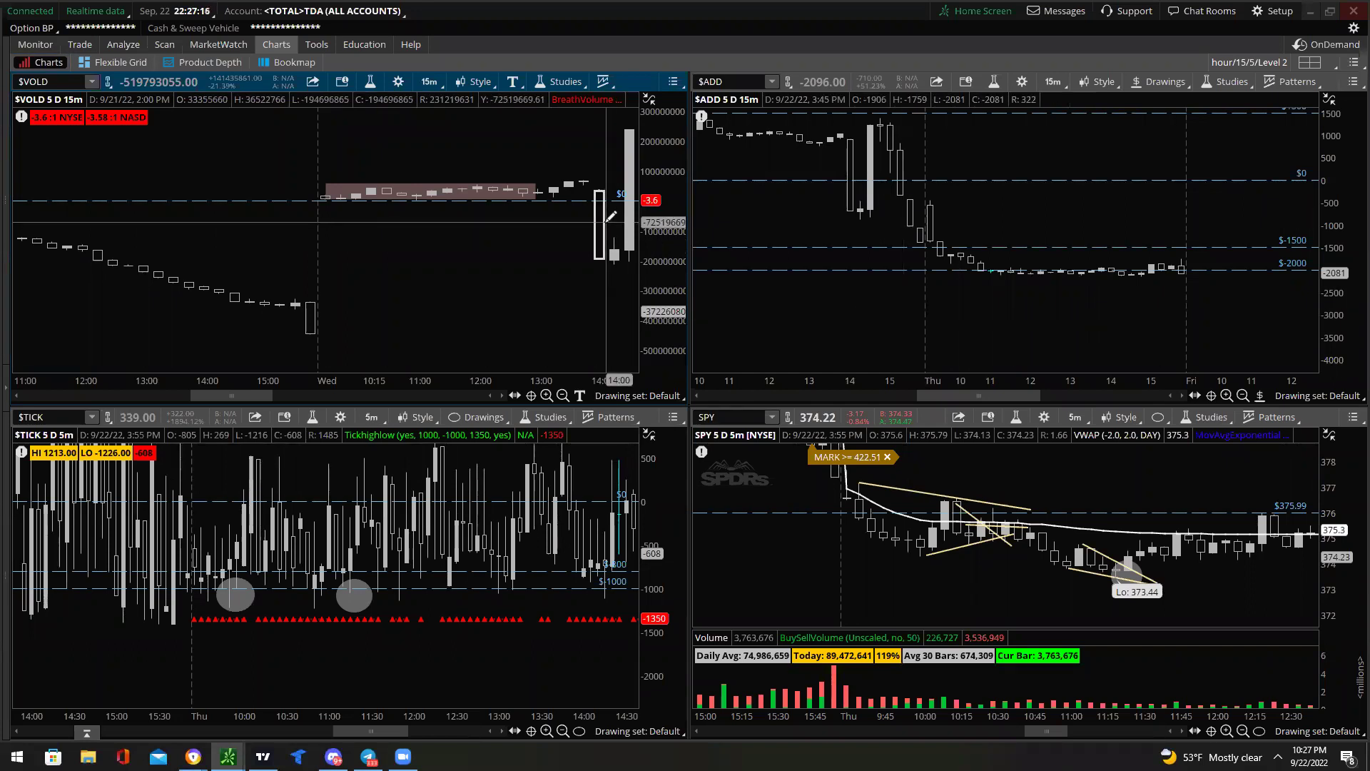
left_click_drag(610, 216, 509, 231)
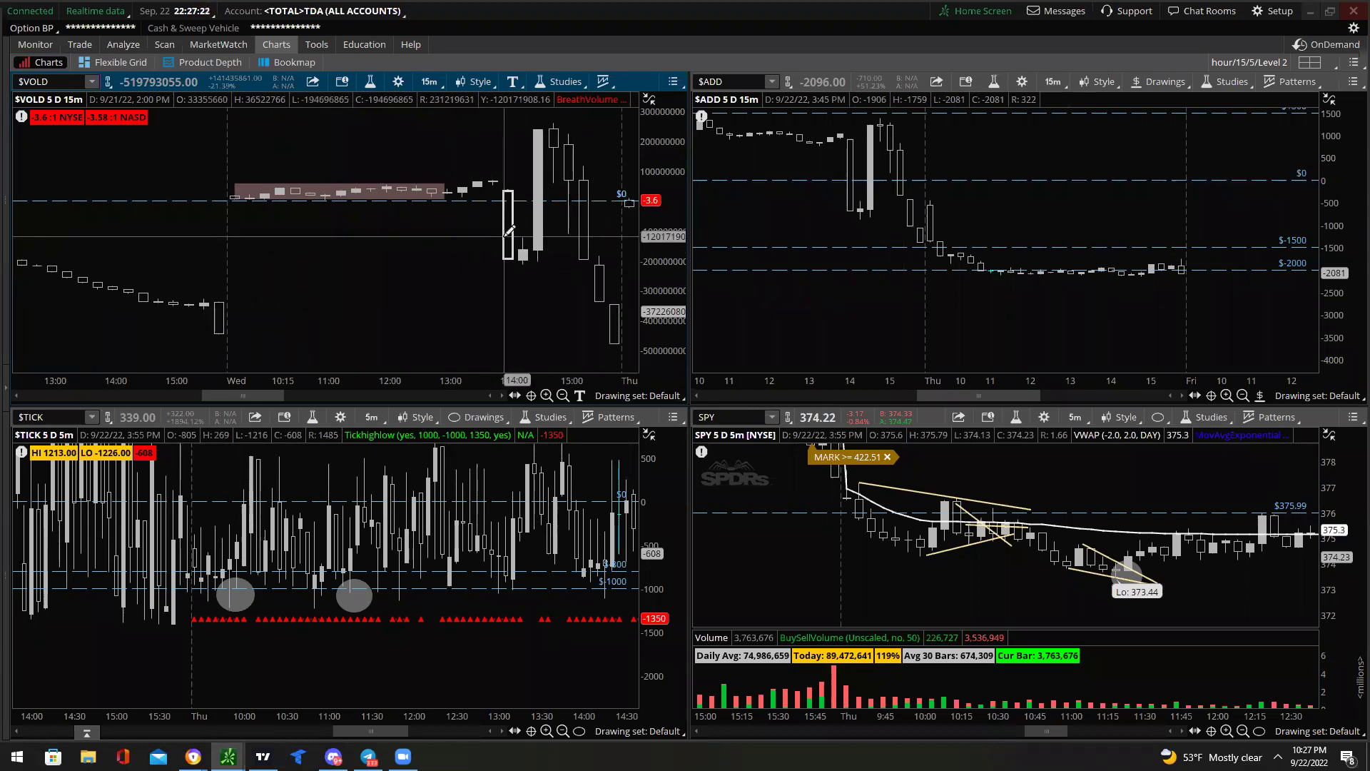
left_click_drag(509, 230, 574, 192)
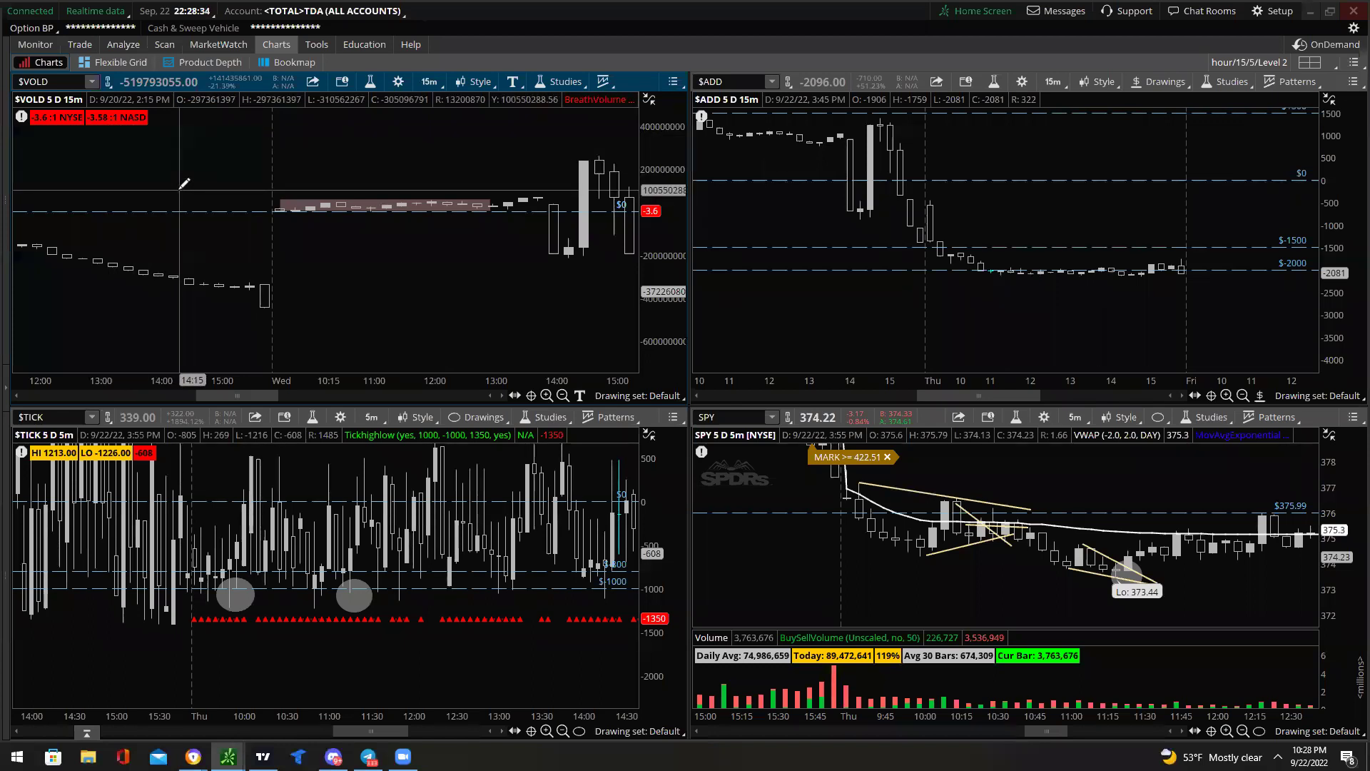
scroll(185, 183, "down", 5)
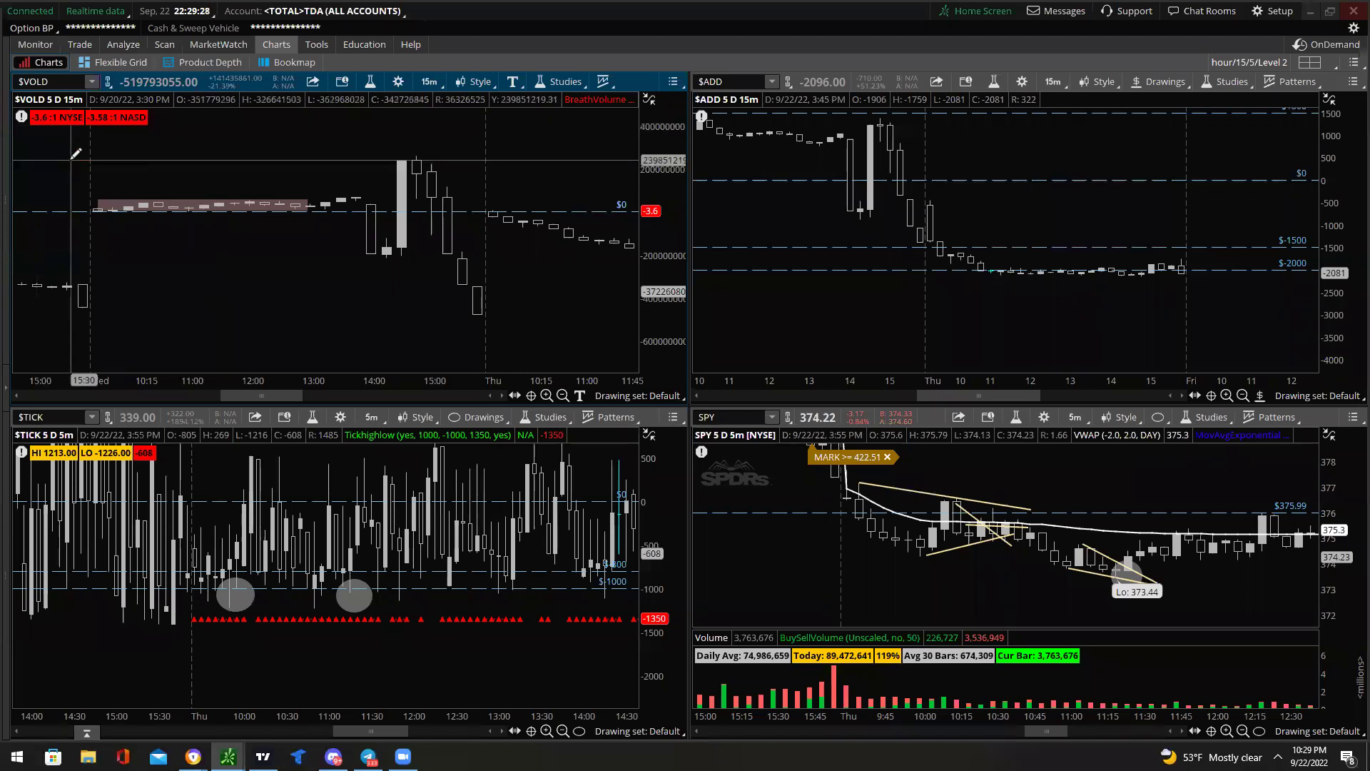
Start a text note below Wednesday's candles on the $VOLD chart, with "+5:1 = Bullish" and "-7:1 = Bearish".
left_click(580, 395)
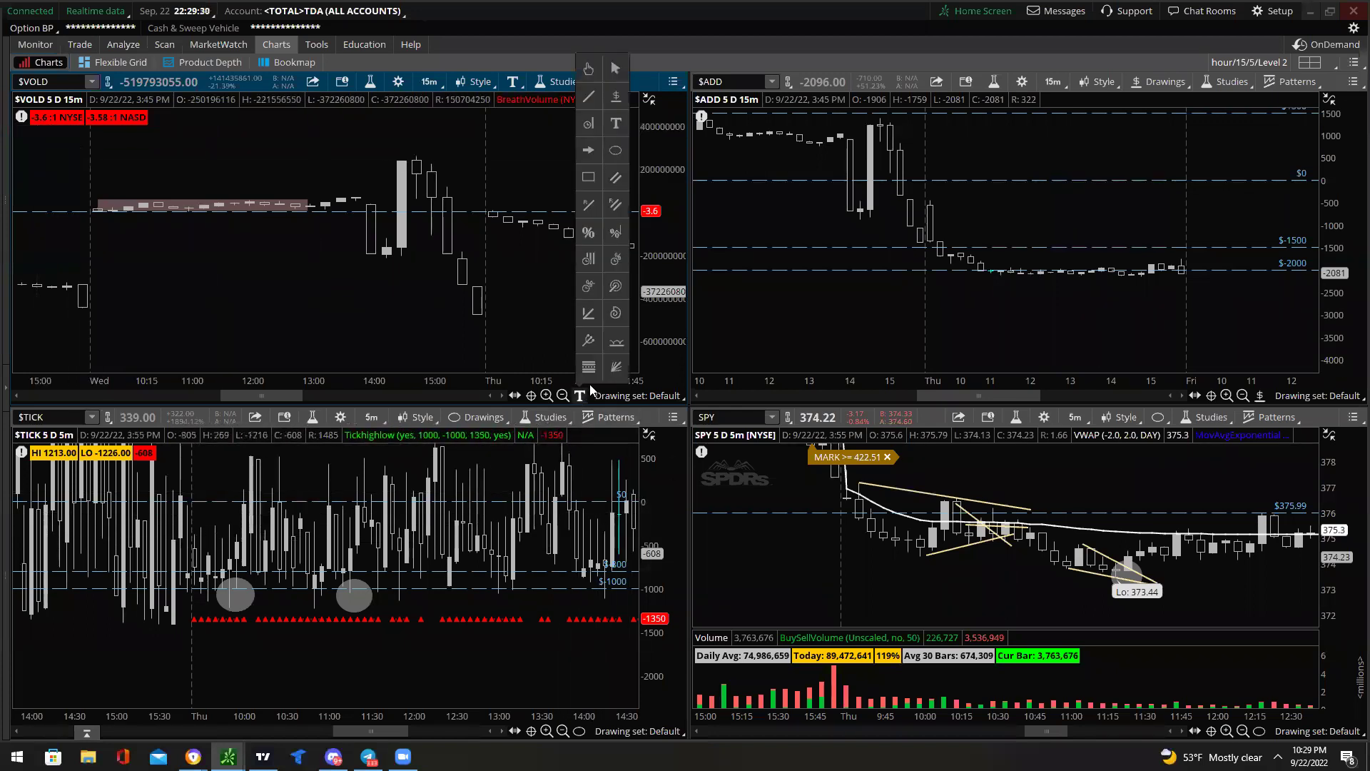
left_click(287, 309)
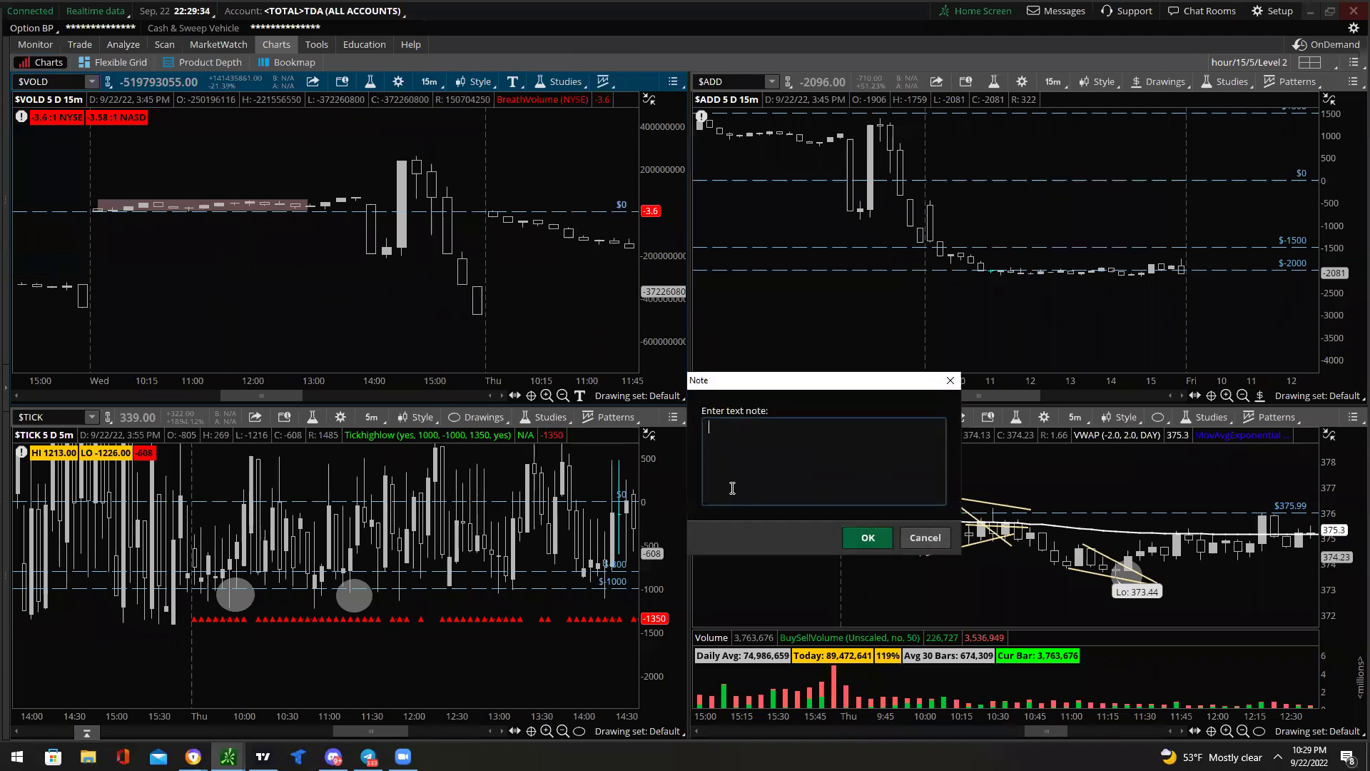
type("+5:1 ")
type("= Bullish ")
type("-")
type("7:1 = Bearish")
Append "-- 2:1 ratio" to the note's bullish line and "-4:1 ratio -- -6:1" to its bearish line, separate them with blank lines, and place it.
left_click(814, 424)
type("-- 2:1 ratio")
left_click(821, 431)
key("Return")
key("Return")
left_click(747, 483)
type("-4:1 ratio")
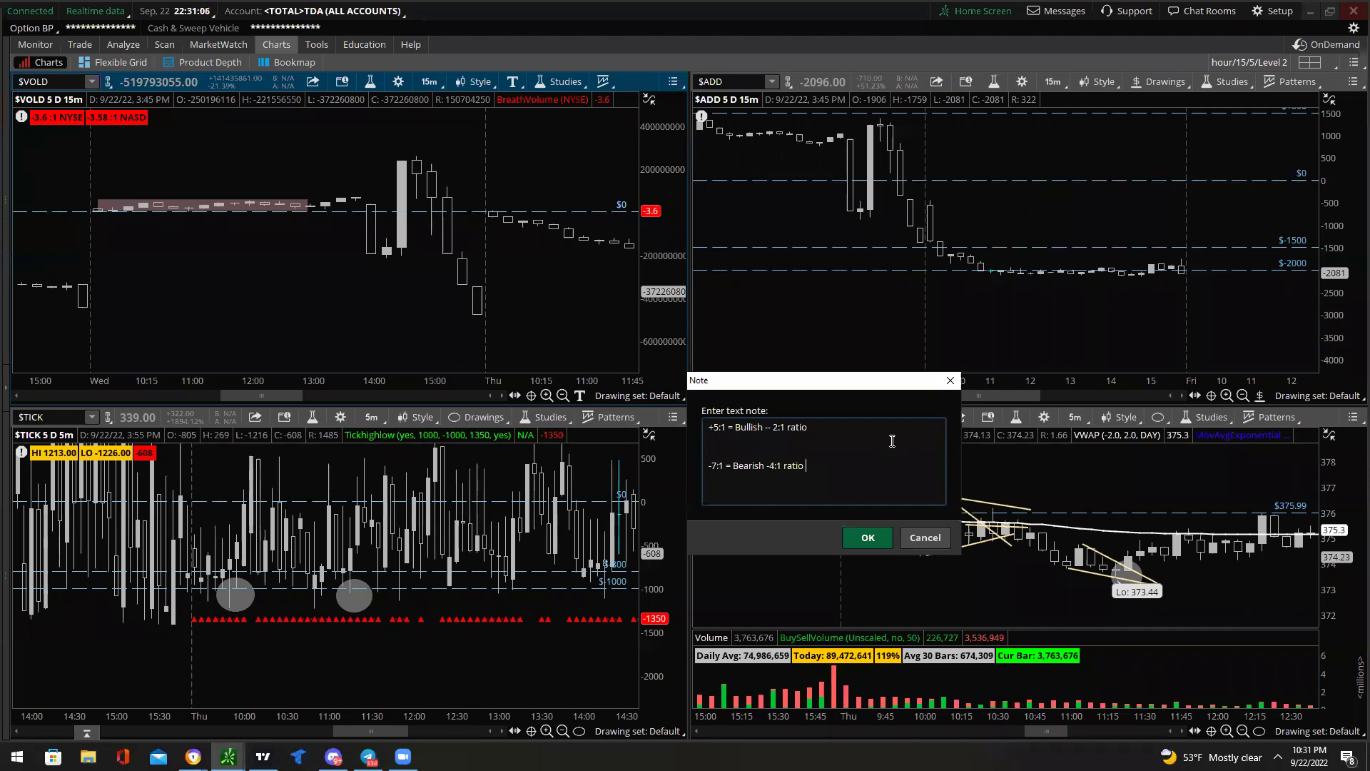
type("-- -6:1")
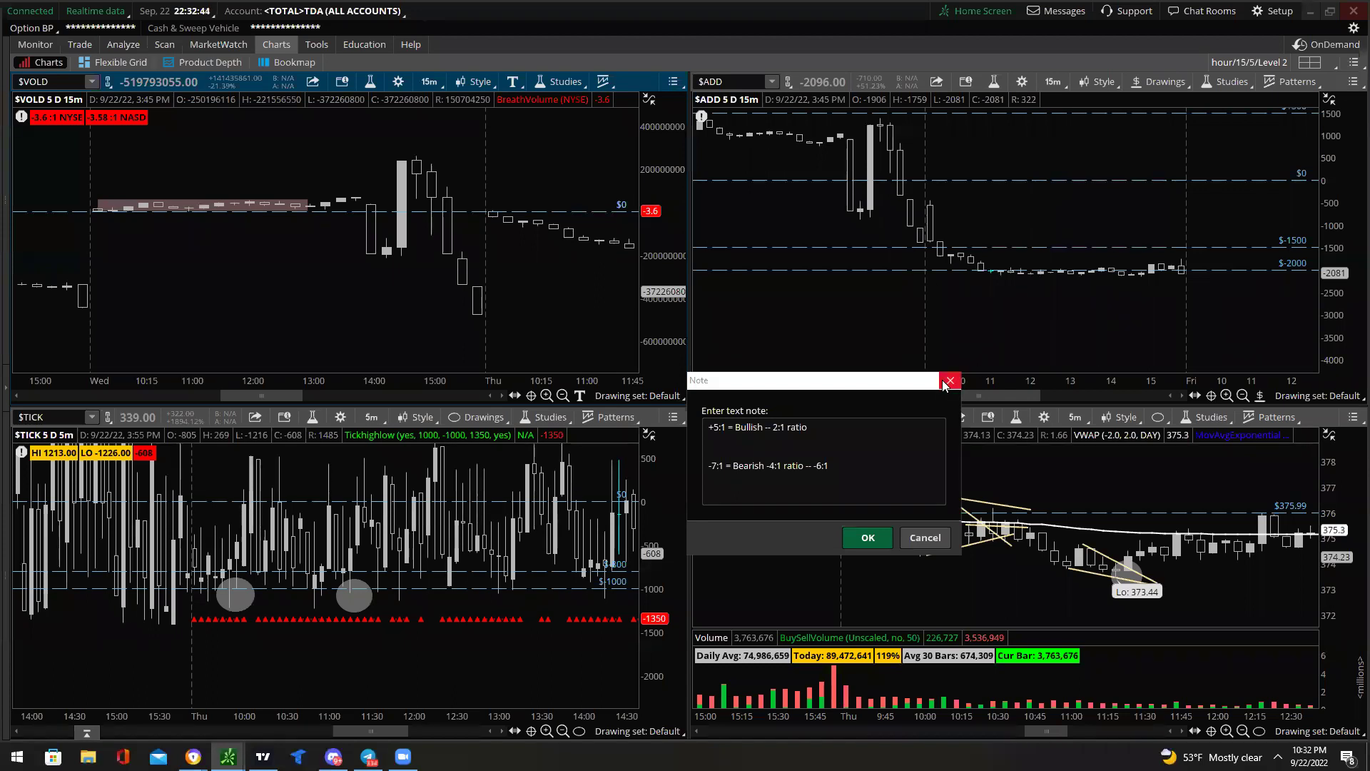
left_click(868, 537)
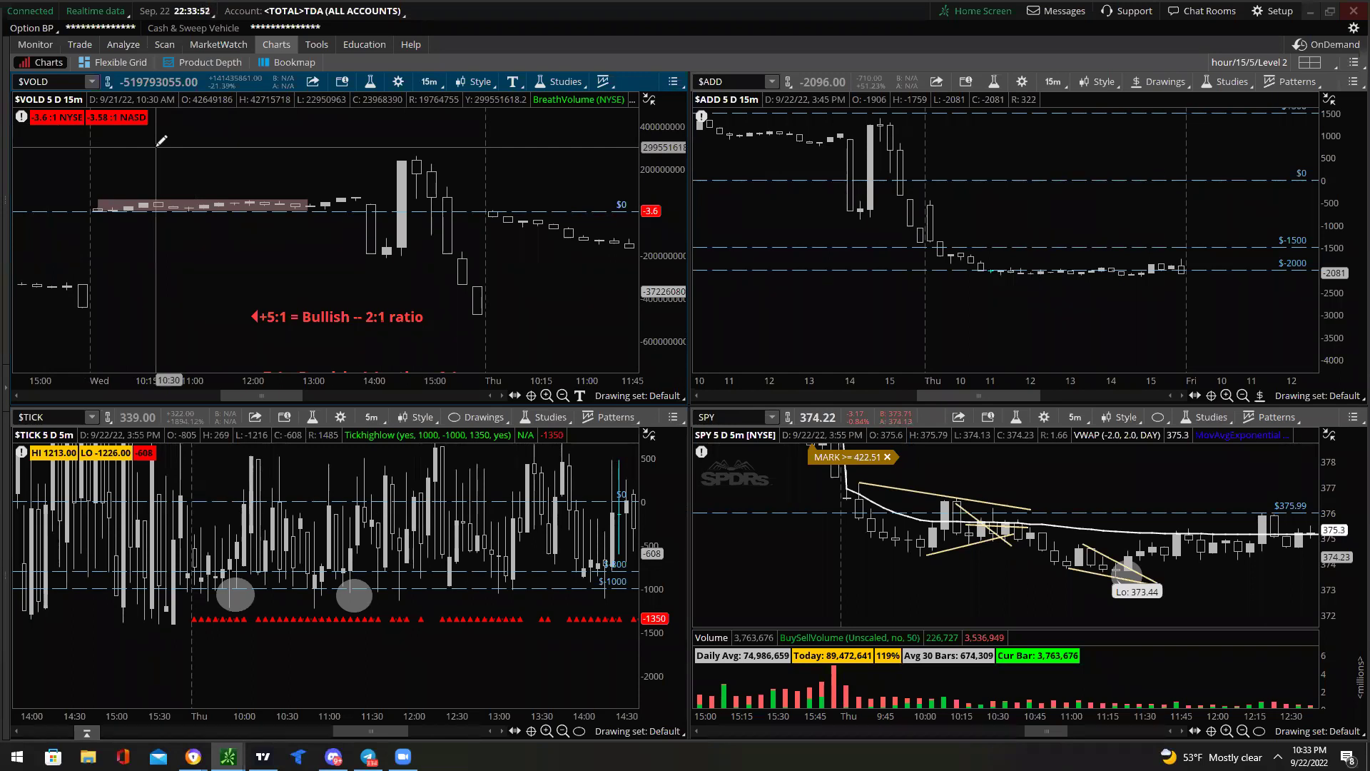
Widen the $VOLD chart view to take in Wednesday's and Thursday's sessions in full.
scroll(452, 171, "down", 5)
right_click(452, 174)
left_click(509, 187)
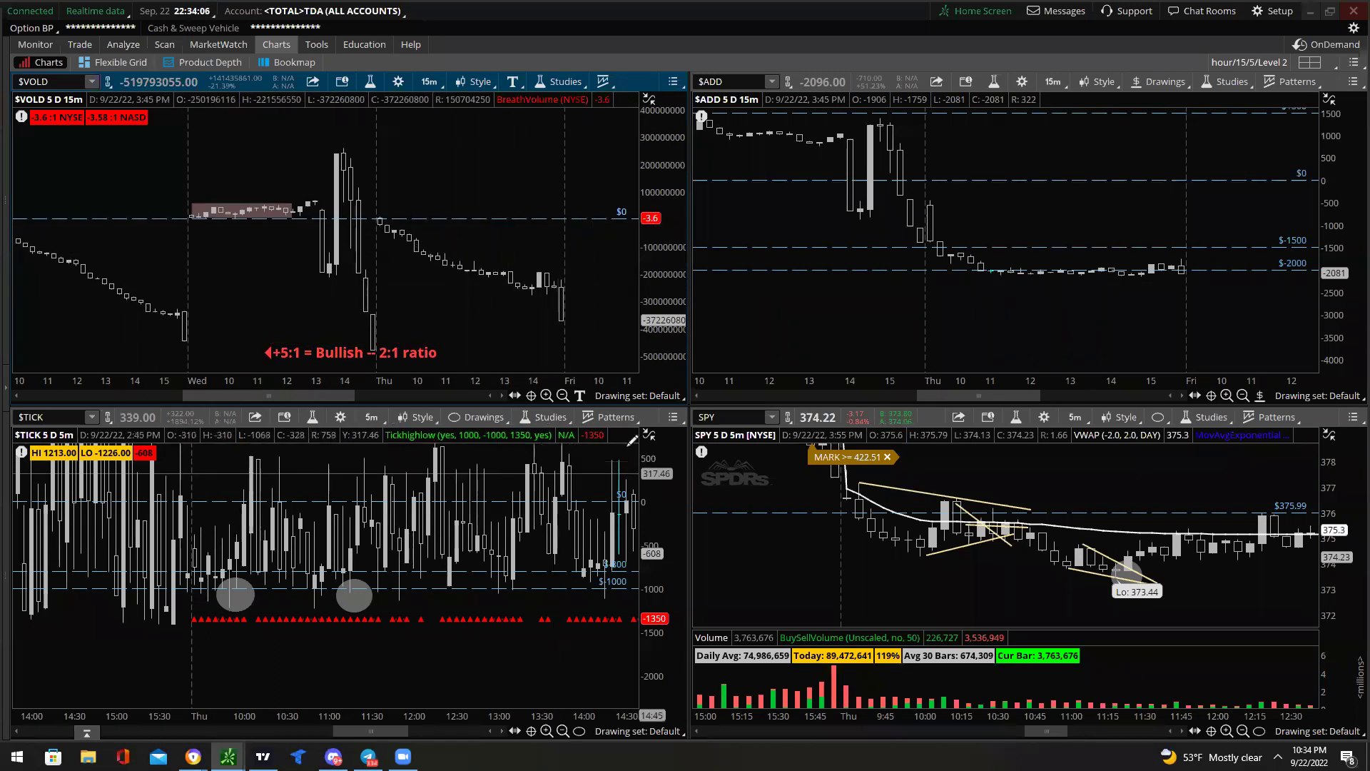
left_click(580, 394)
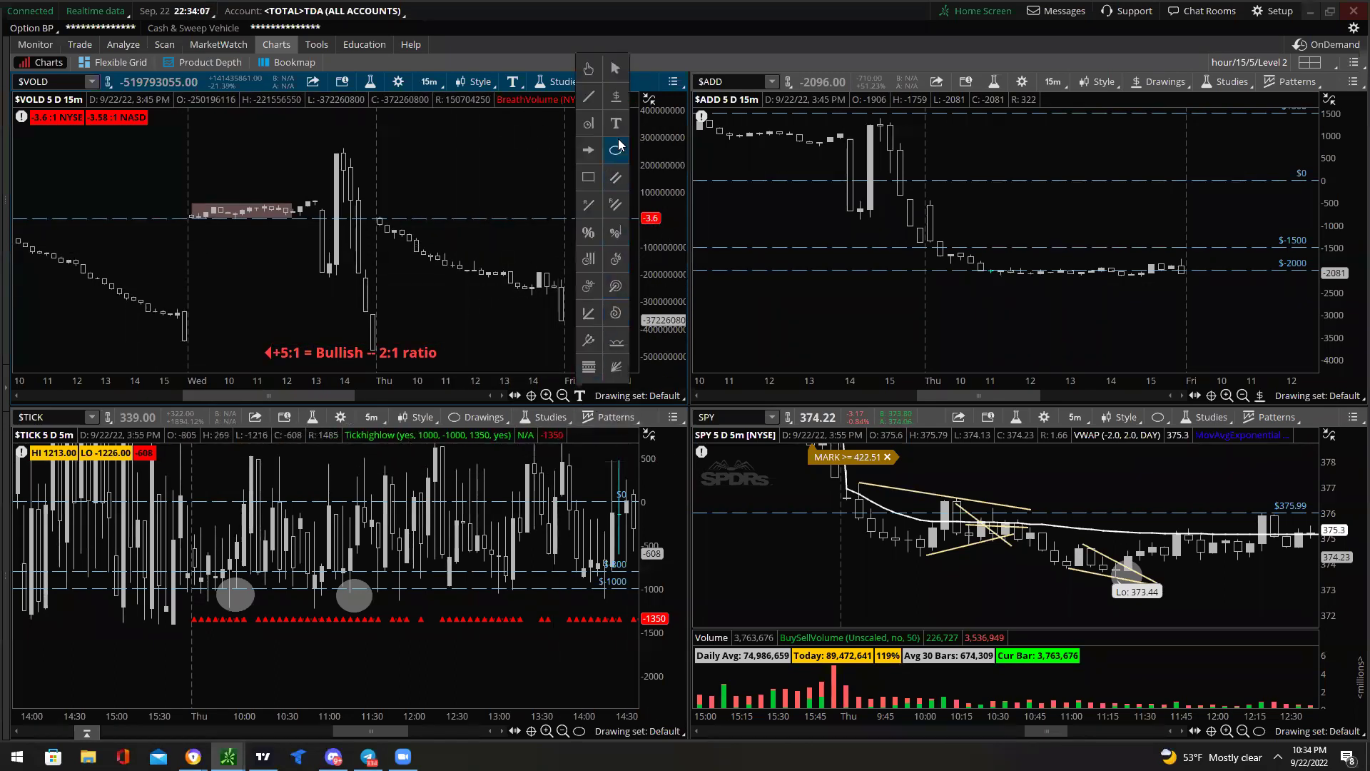
left_click(590, 93)
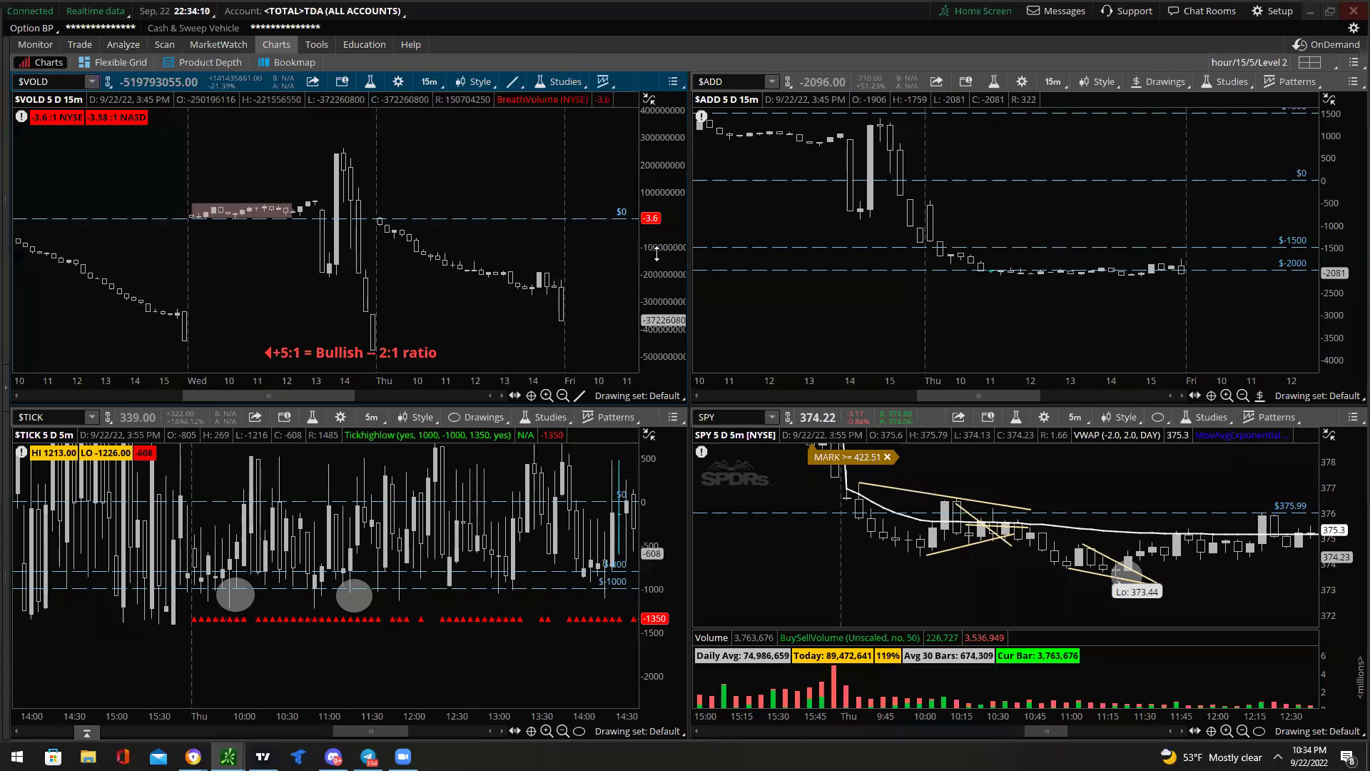
left_click(580, 394)
left_click(590, 99)
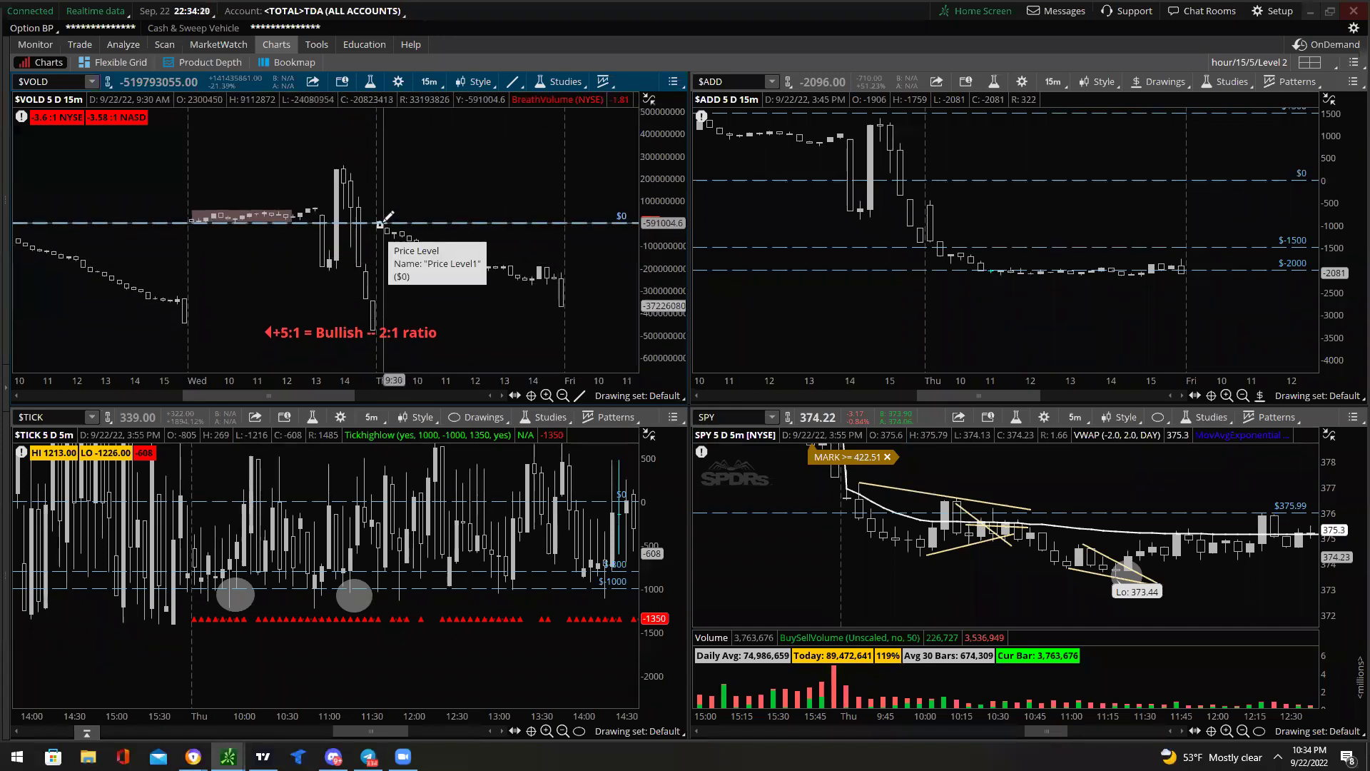
Draw two thin rectangles in Friday's empty session on the $VOLD chart, one just below and one just above the zero line.
scroll(563, 306, "down", 5)
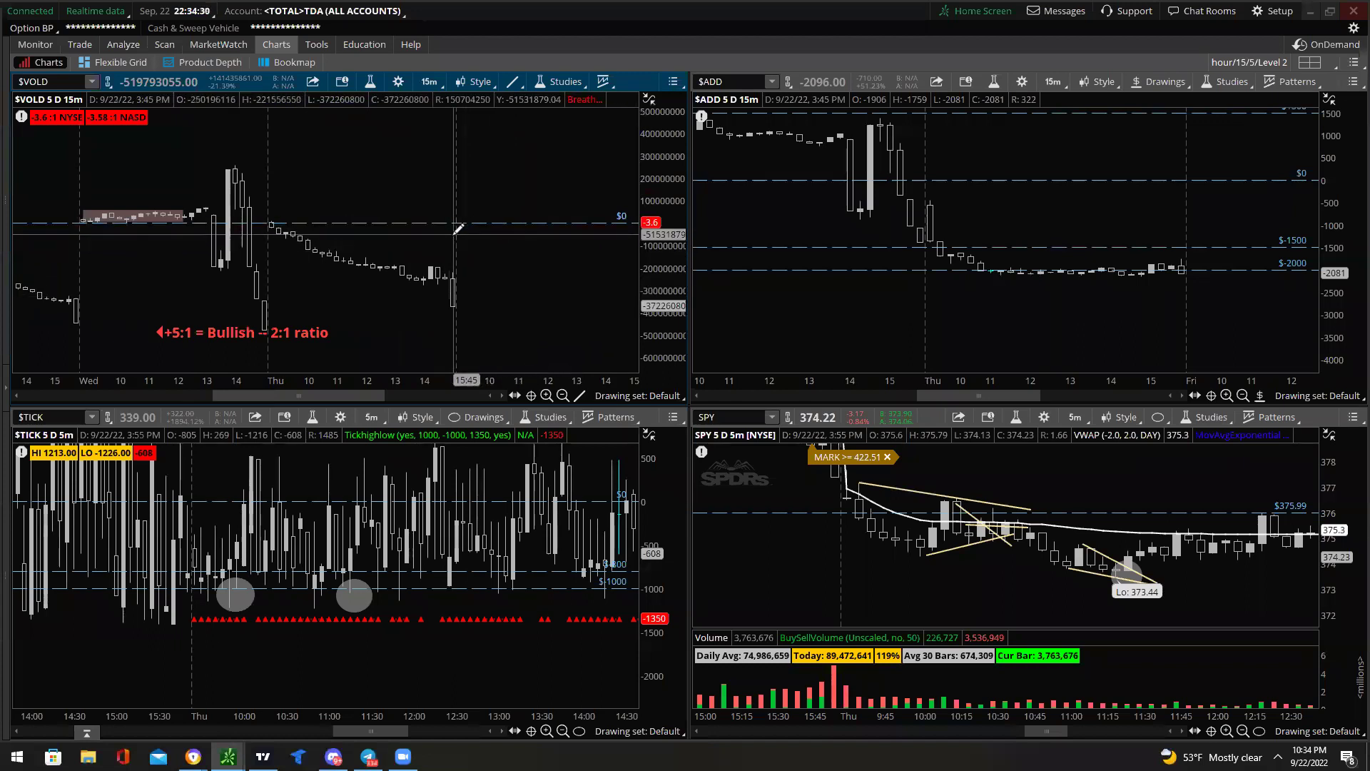
left_click(579, 395)
left_click(589, 191)
left_click_drag(467, 231, 518, 238)
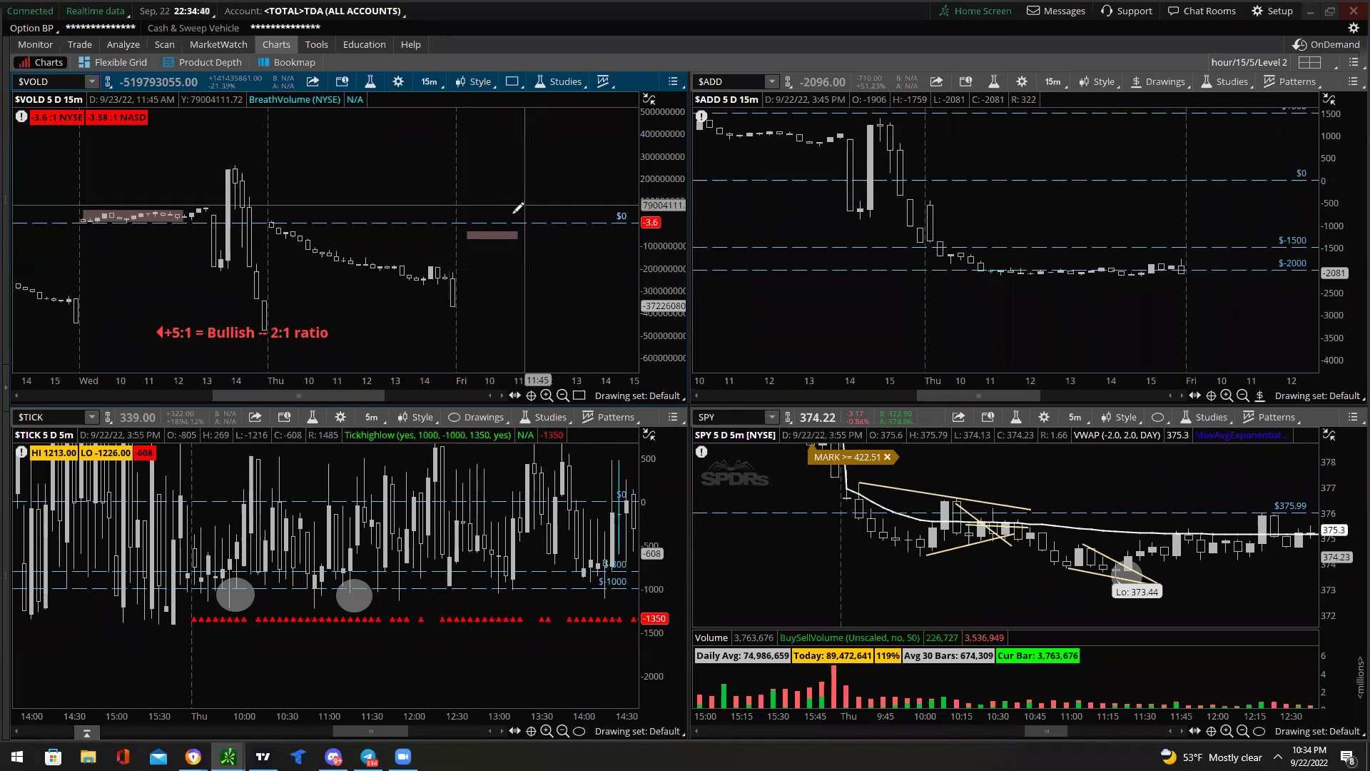
left_click_drag(496, 204, 561, 217)
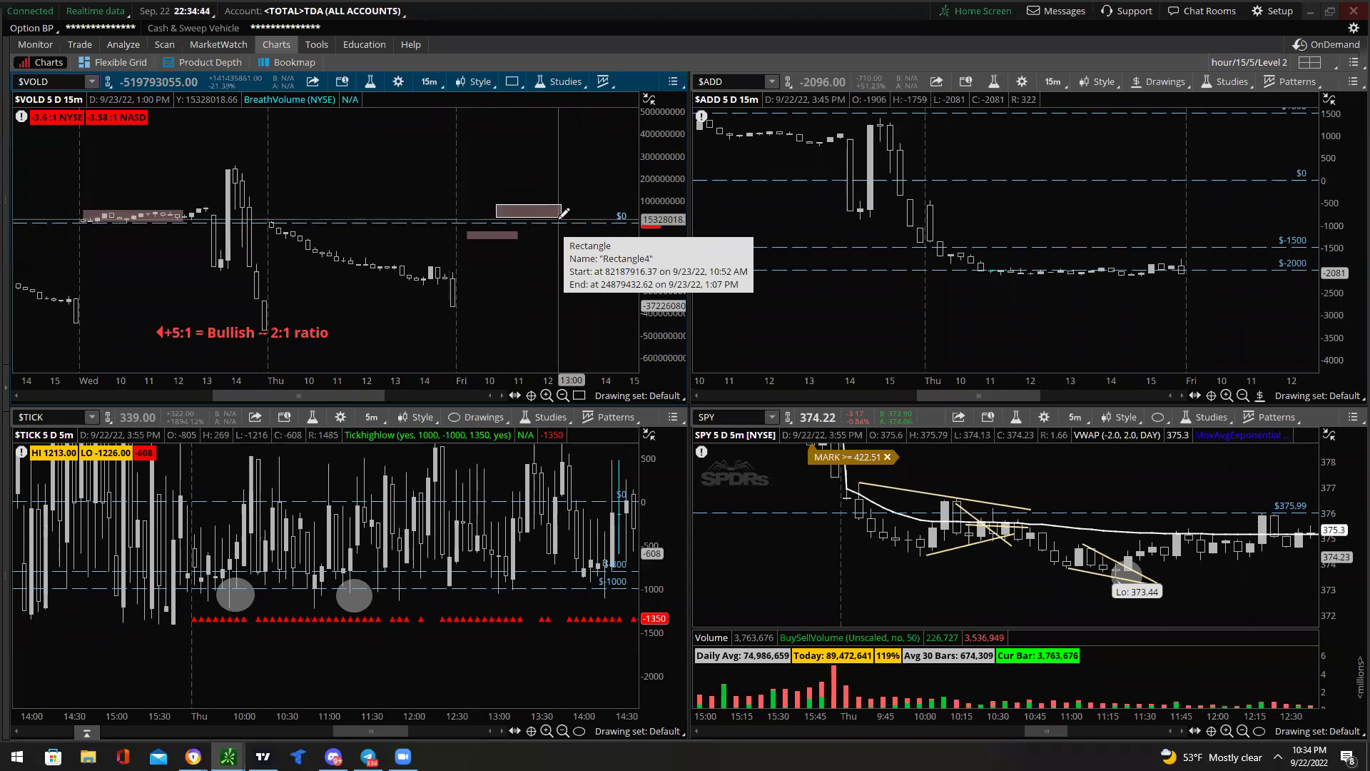
Draw a rectangle at about 250 million around 13:00 in Friday's $VOLD session, and remove the one just above the zero line.
scroll(528, 257, "down", 3)
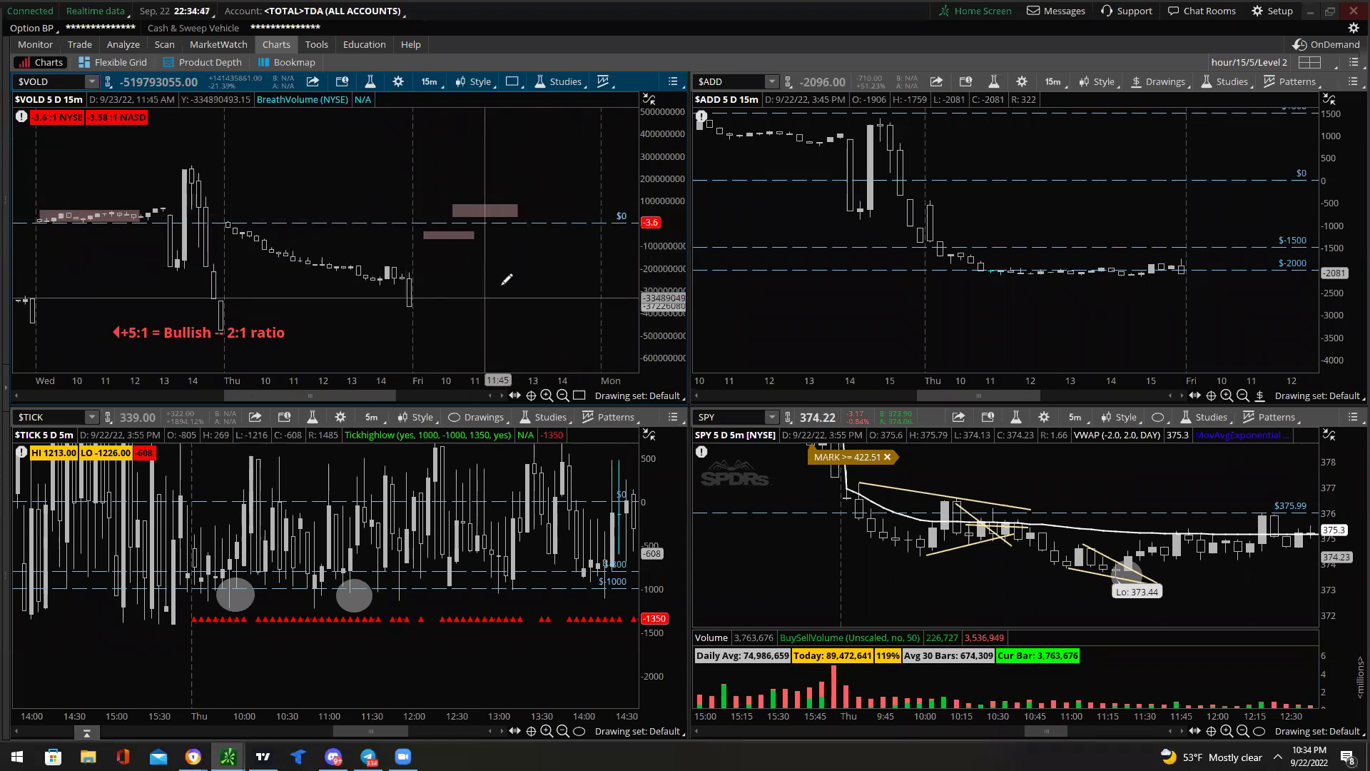
left_click(529, 167)
scroll(551, 214, "up", 5)
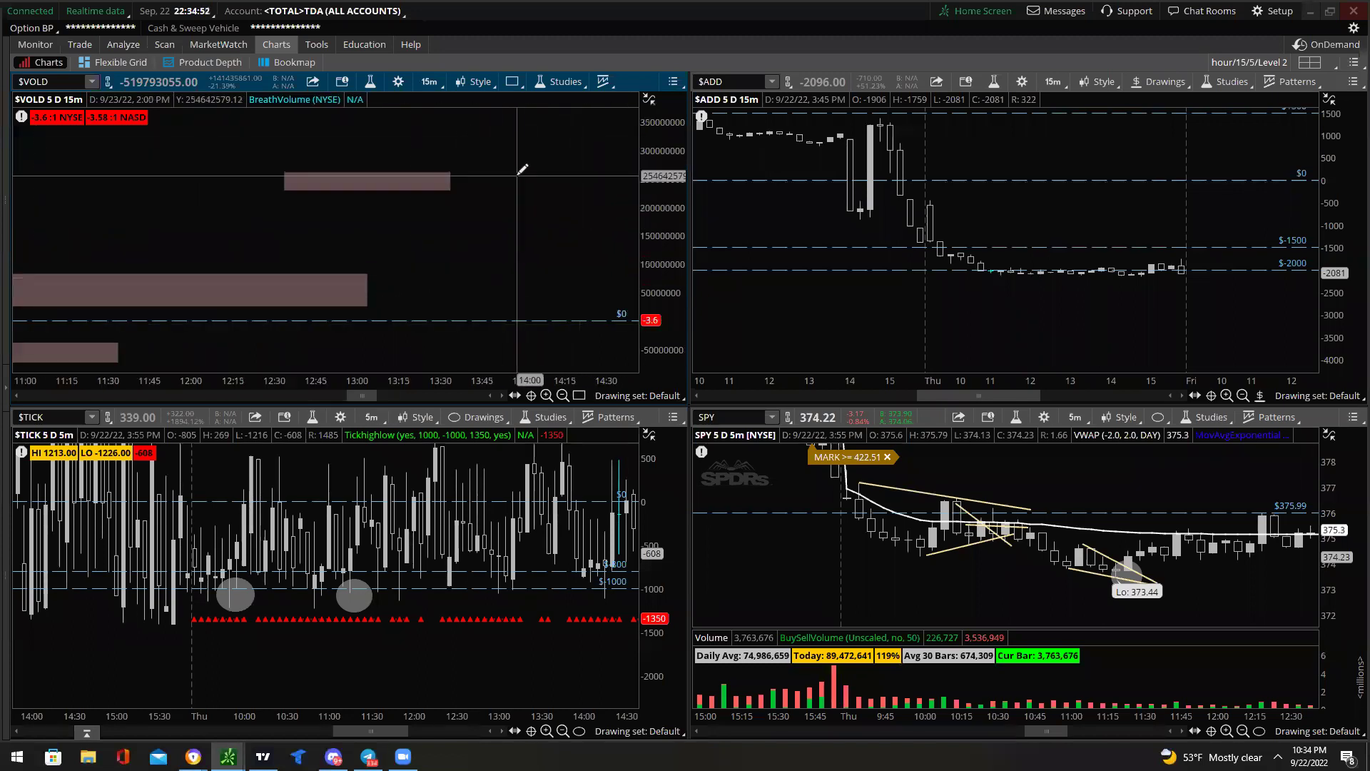
right_click(326, 289)
left_click(401, 365)
Draw two rectangles stepping down from the 250 million one toward the zero line, plus another below the line around 13:45.
left_click(462, 187)
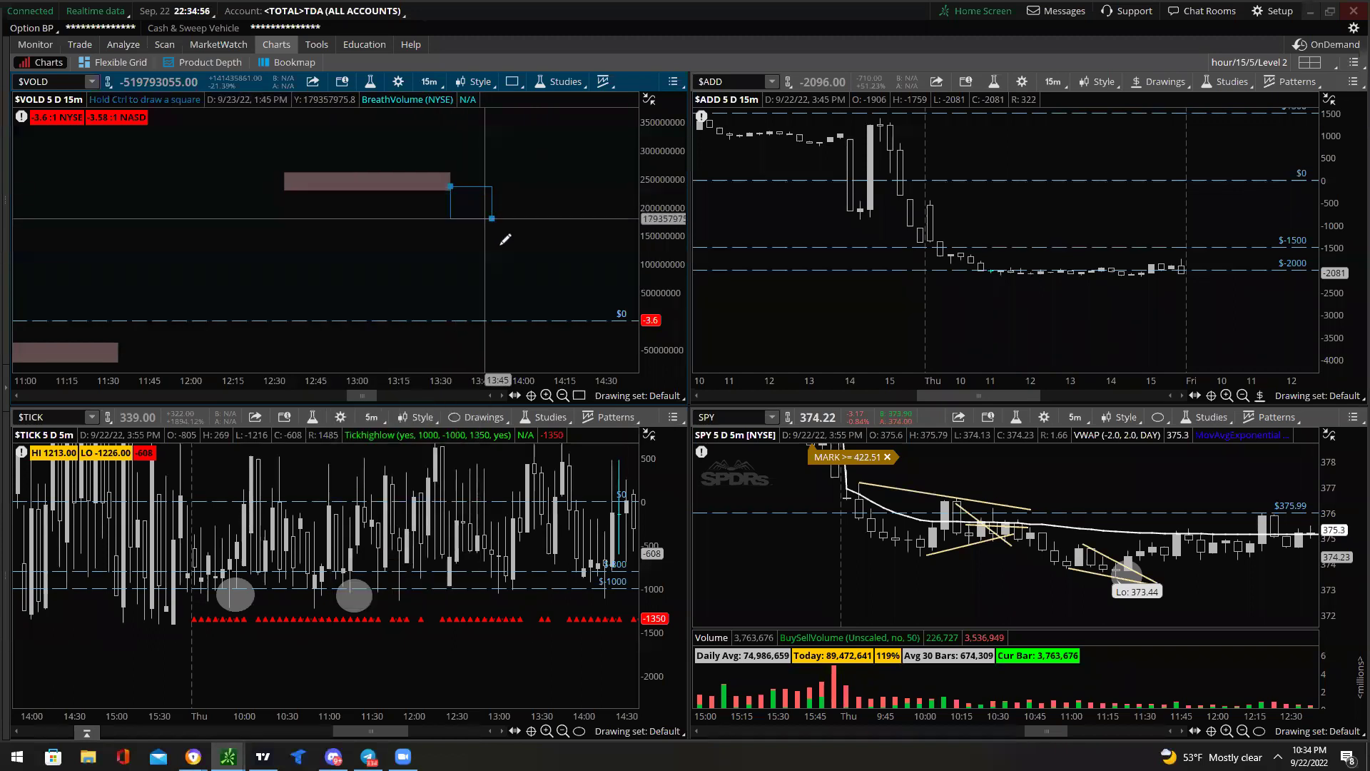
left_click(503, 245)
left_click(499, 253)
left_click(552, 281)
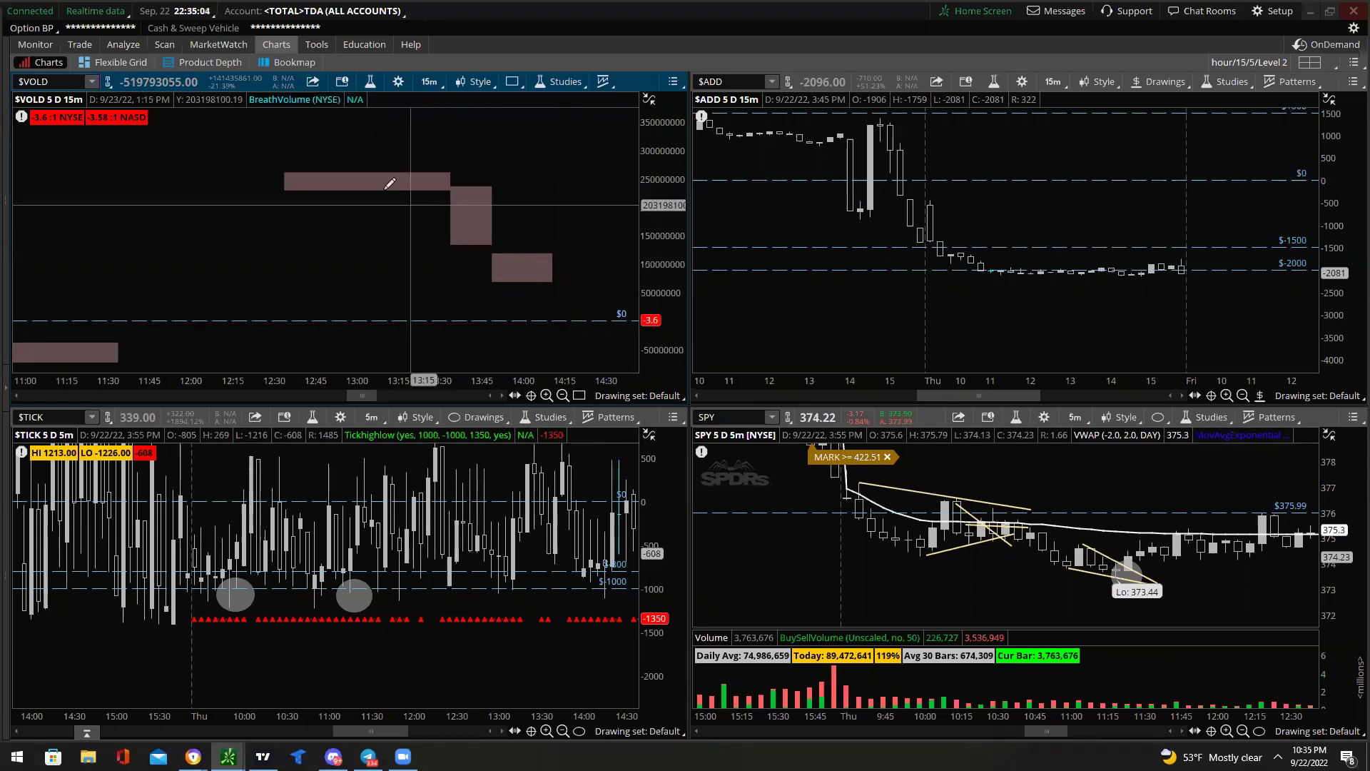
left_click_drag(656, 246, 593, 324)
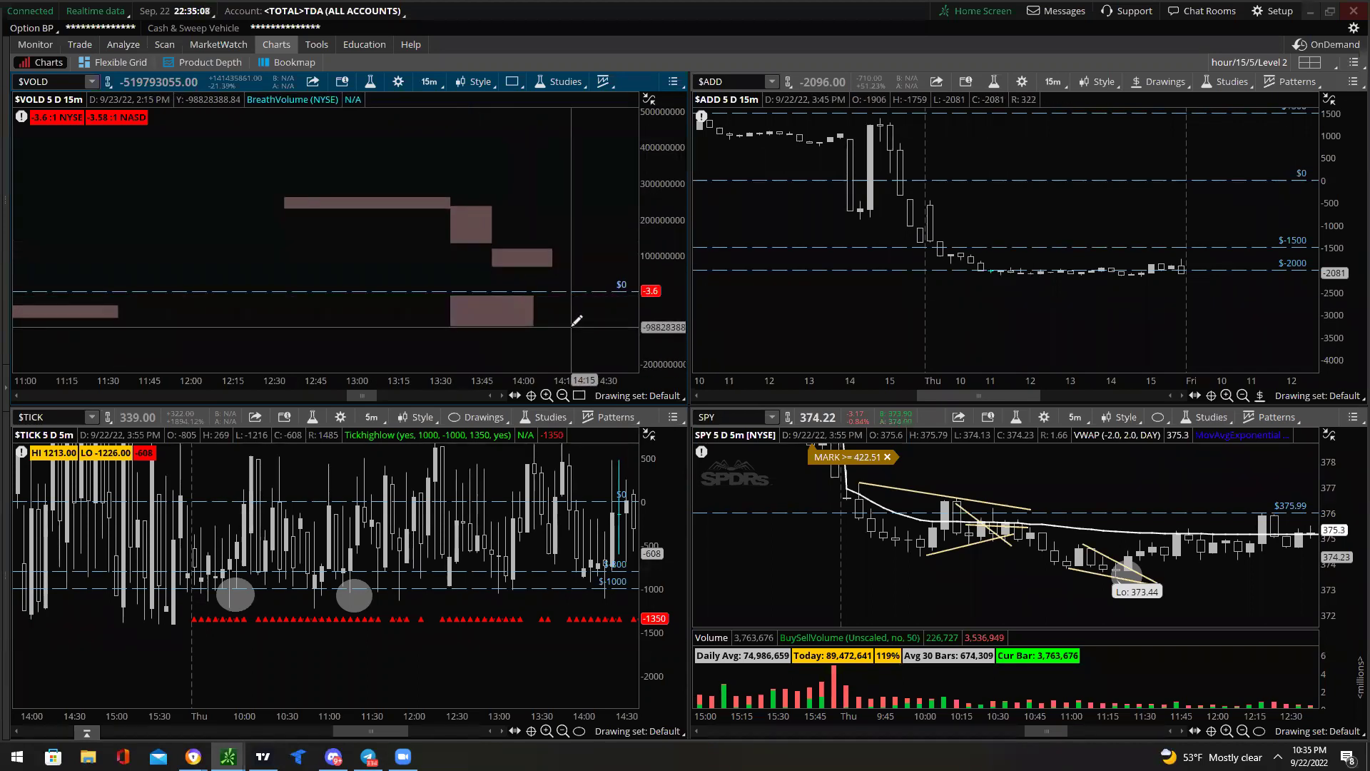
Review Friday's hypothetical $VOLD path, from the rectangle below zero through the high one and back down.
left_click(562, 396)
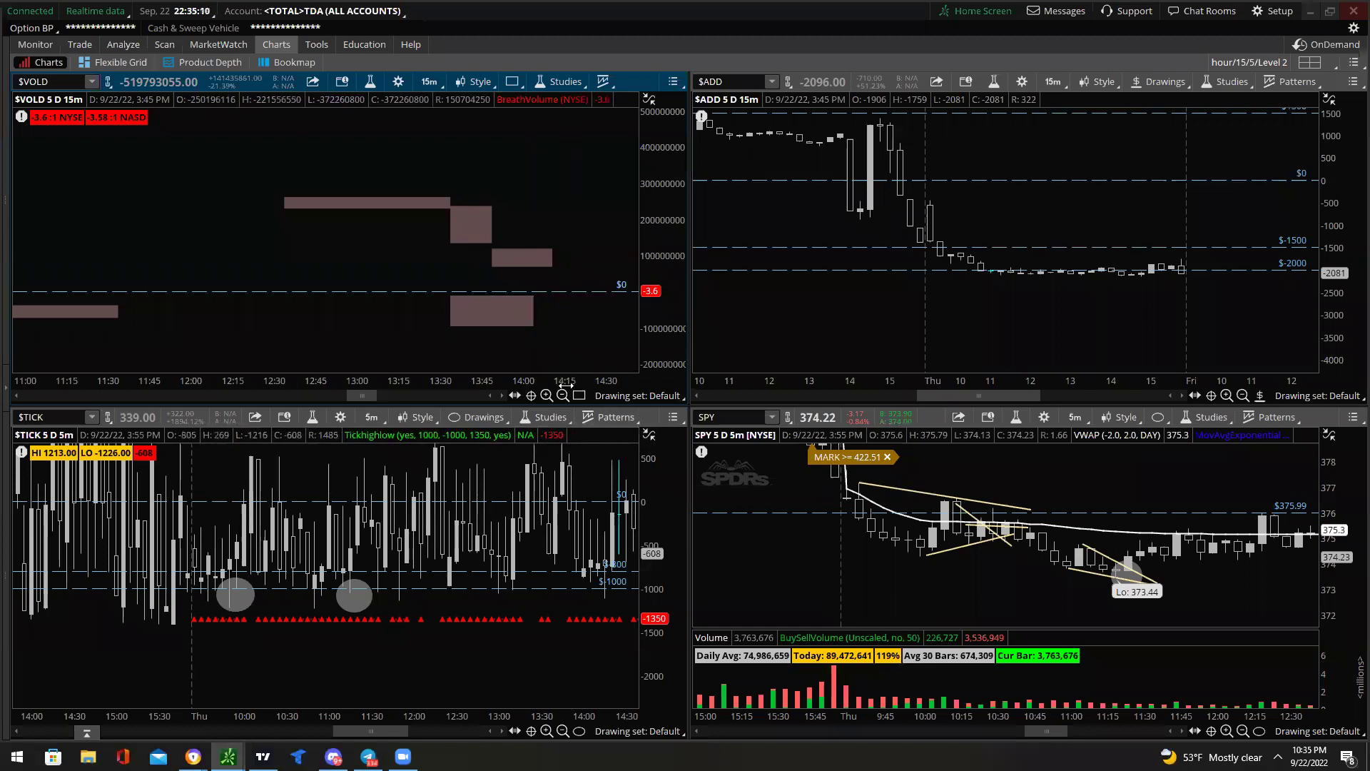
left_click(562, 396)
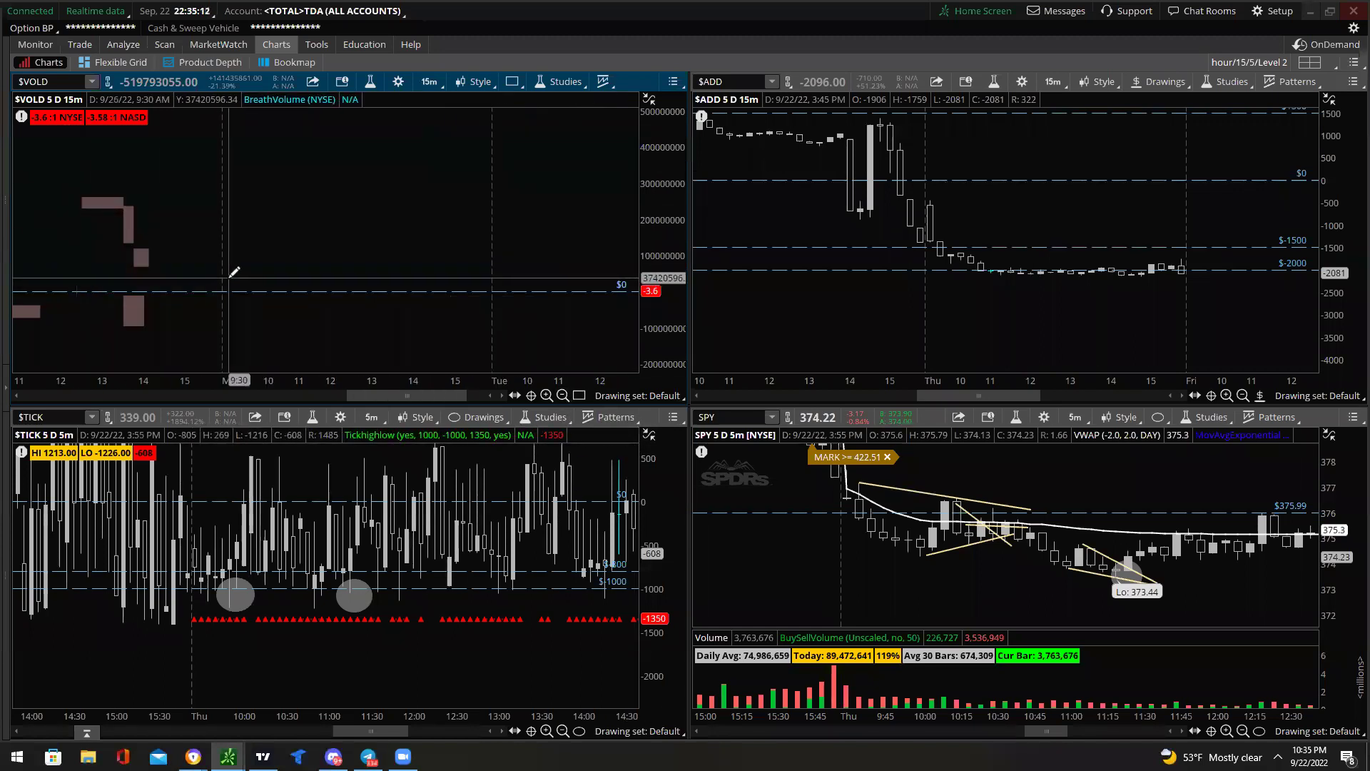
scroll(275, 144, "up", 3)
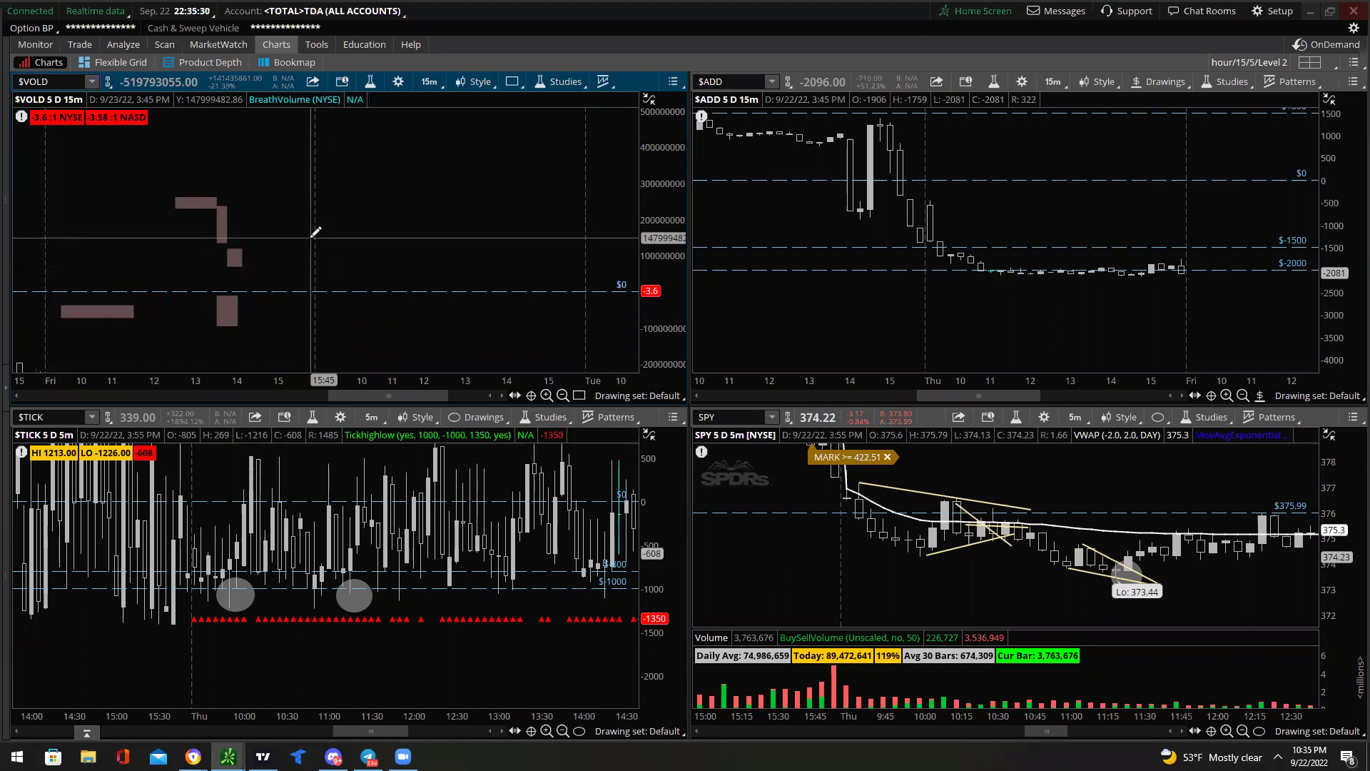
scroll(335, 257, "up", 3)
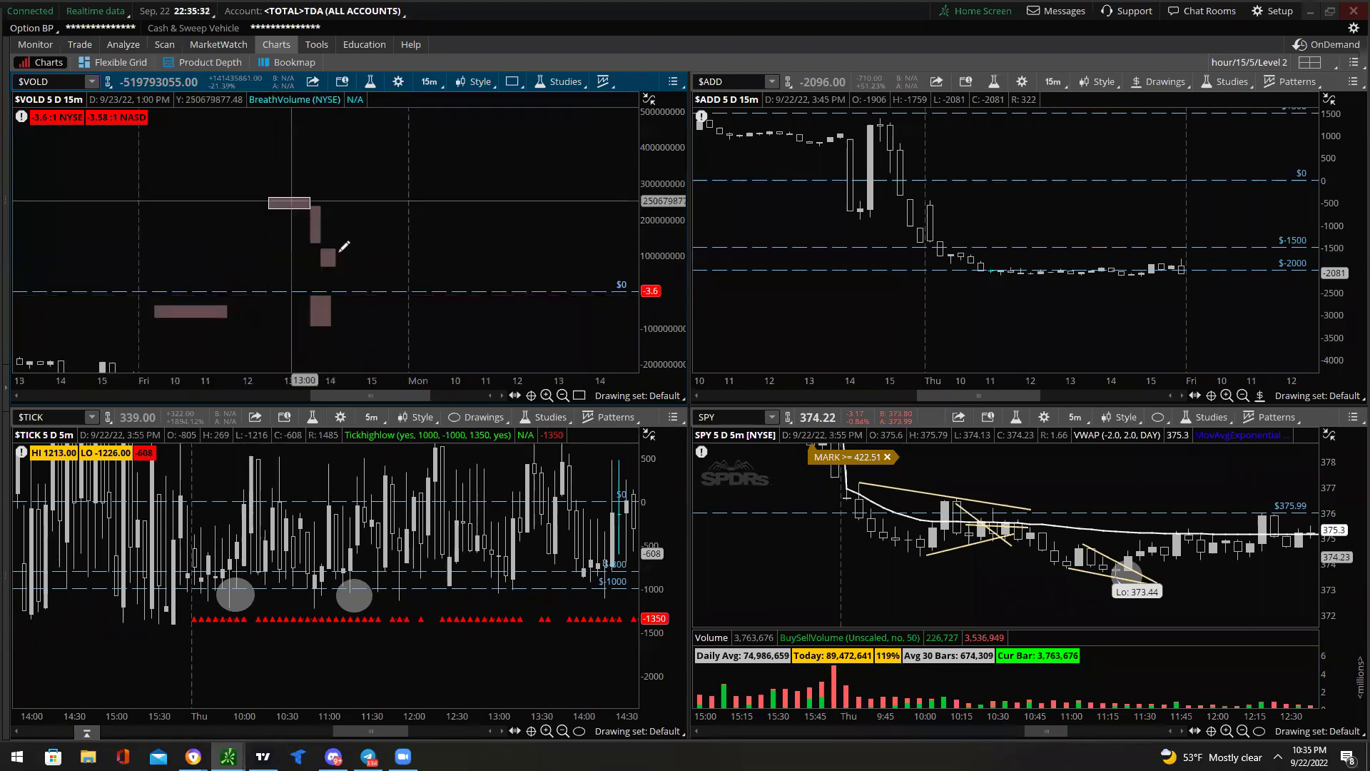
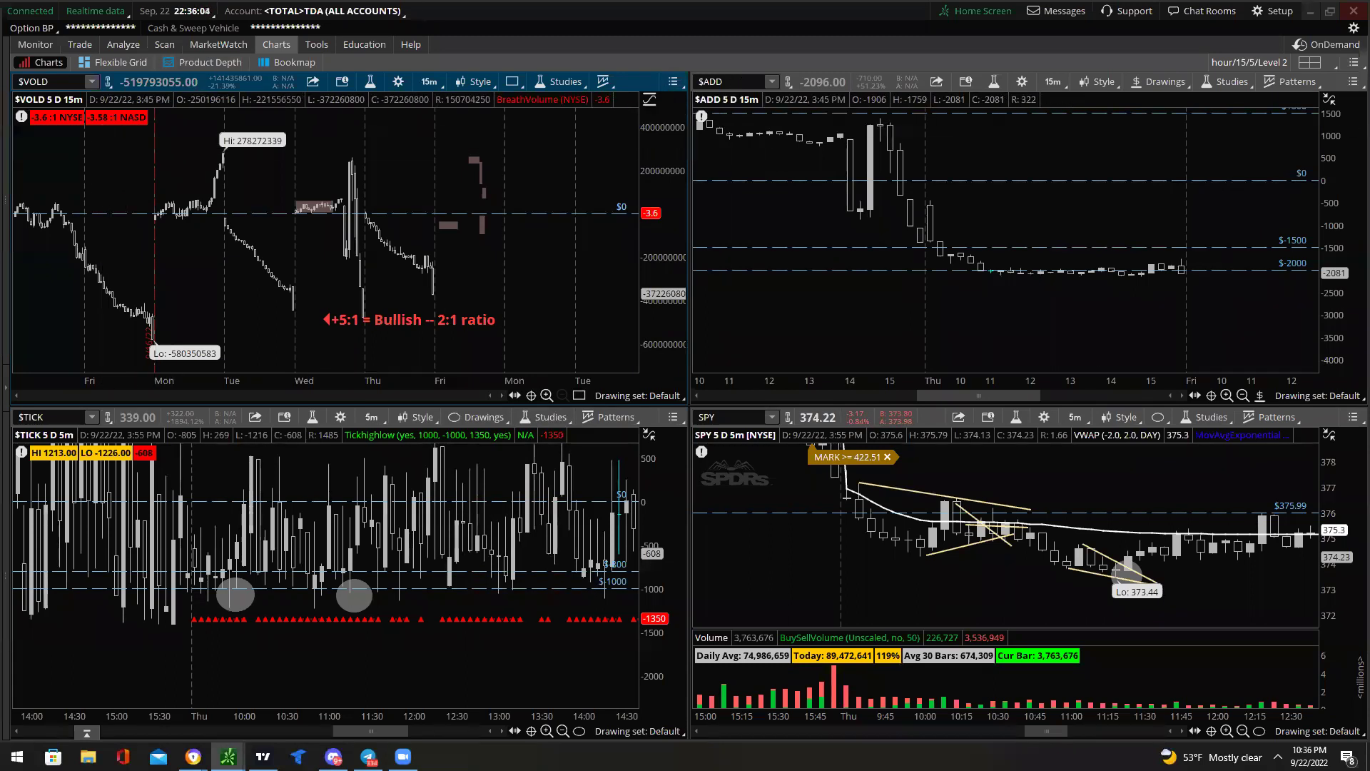
Fit the $ADD chart to its full date range and compress its price scale to review all sessions.
right_click(1324, 109)
left_click(1323, 141)
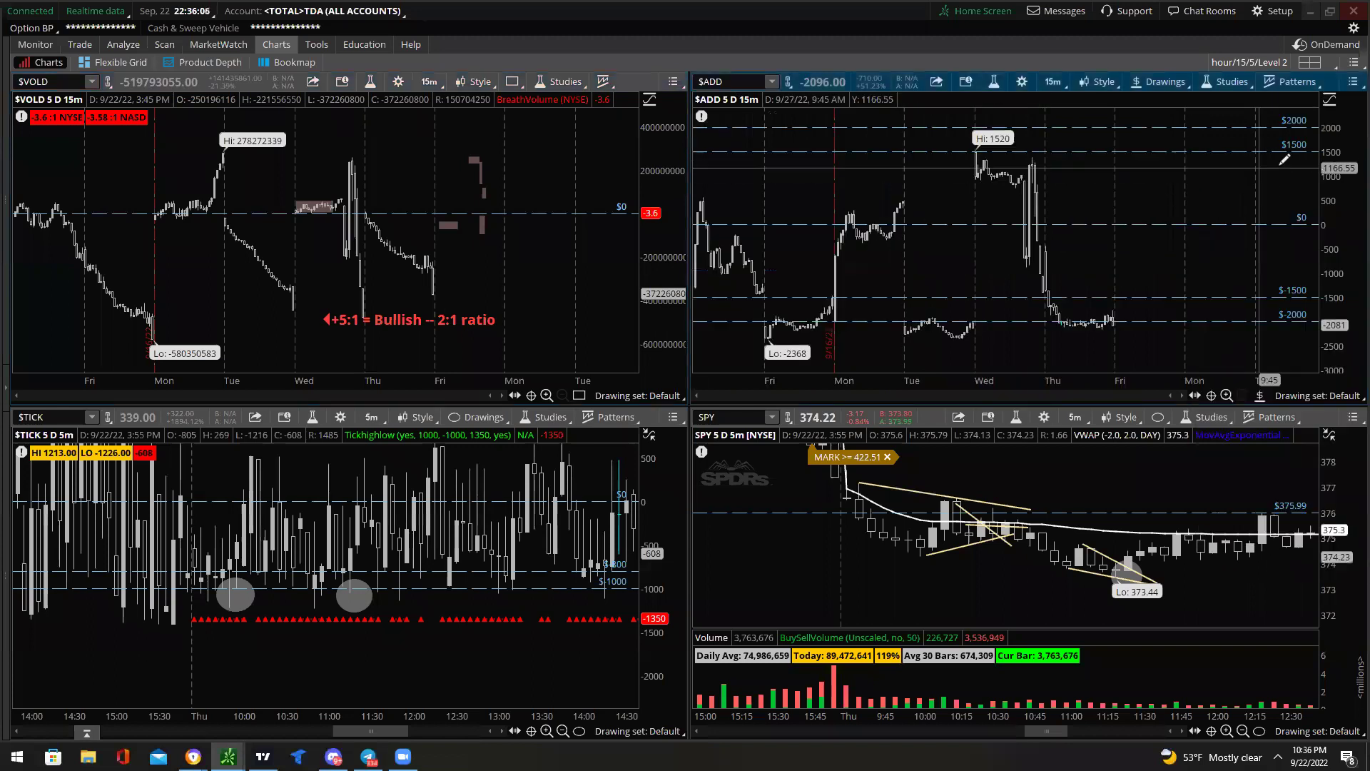
left_click_drag(1323, 141, 1324, 164)
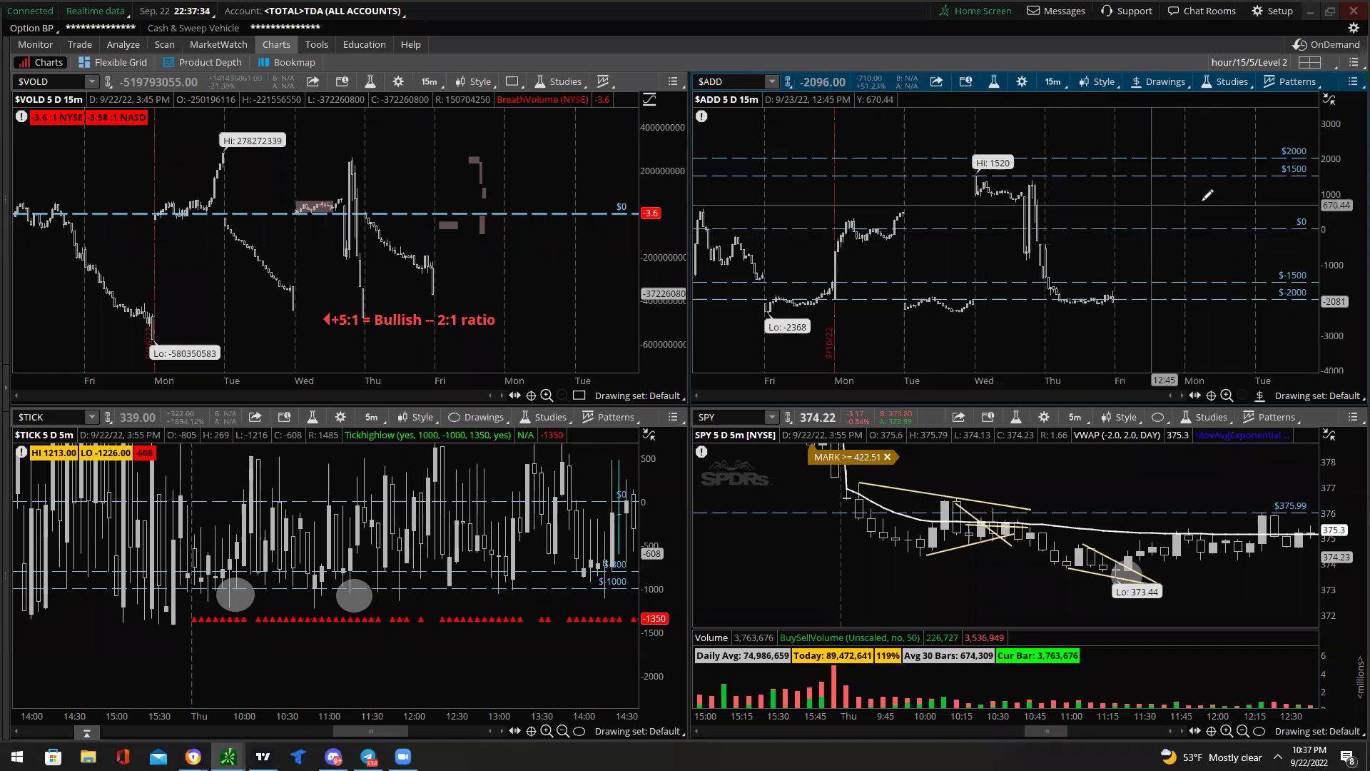
Compare Monday's session across the $ADD, SPY and $VOLD charts, relative to the zero line on both breadth charts.
scroll(982, 230, "up", 8)
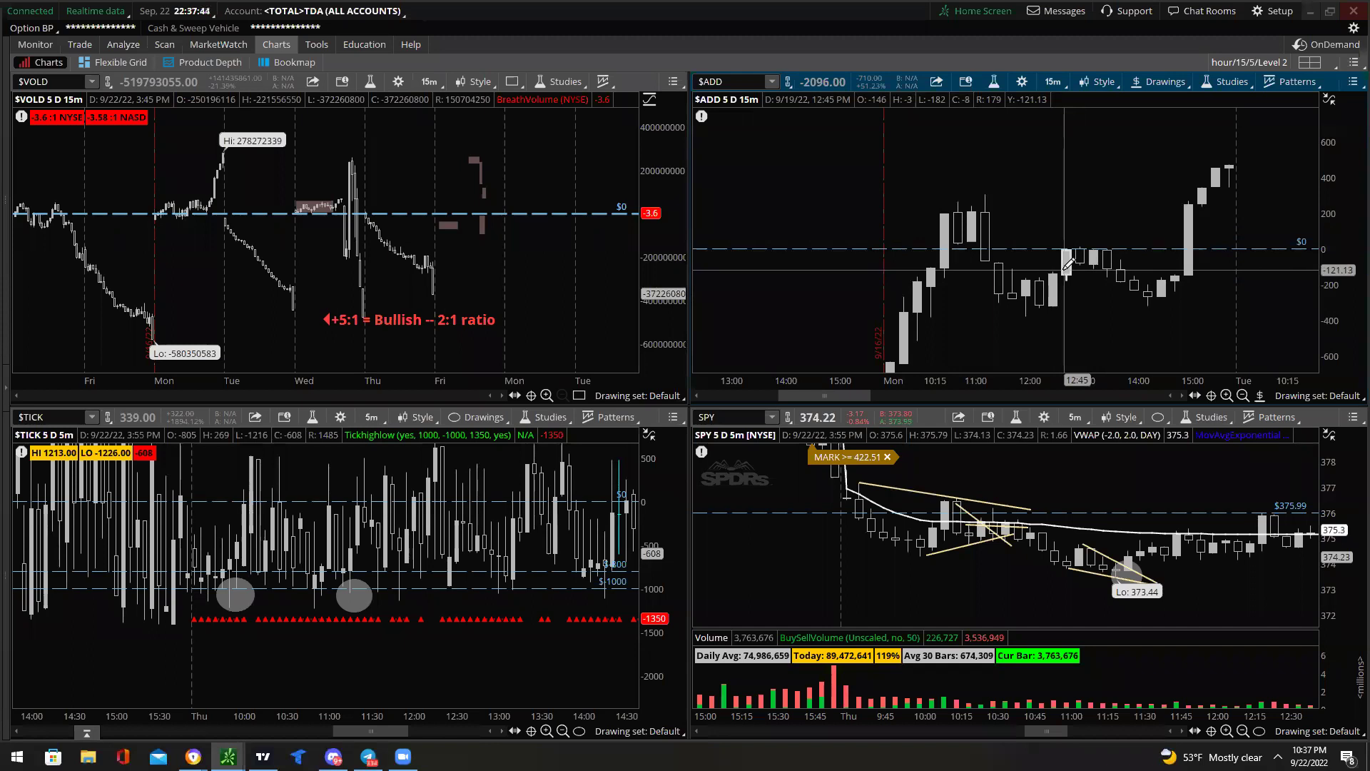
right_click(1129, 360)
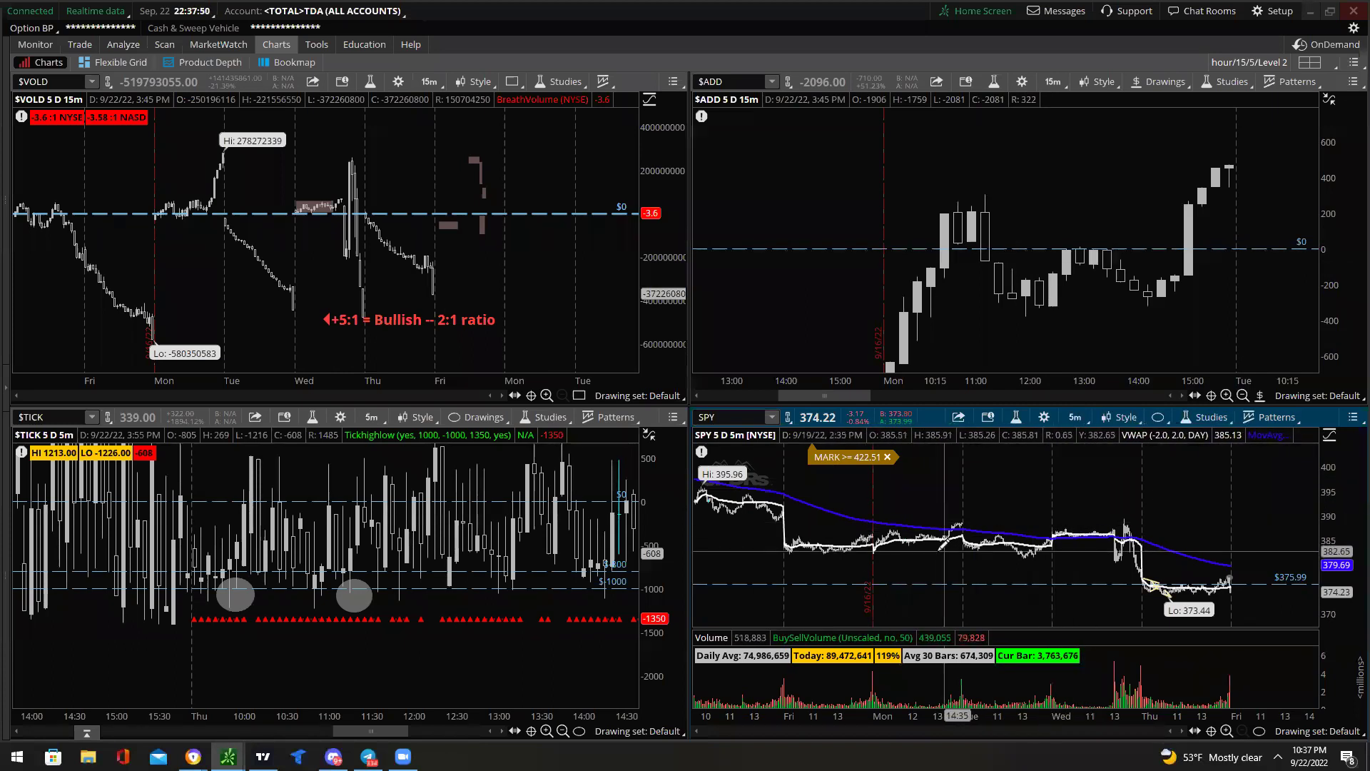
left_click_drag(852, 542, 962, 537)
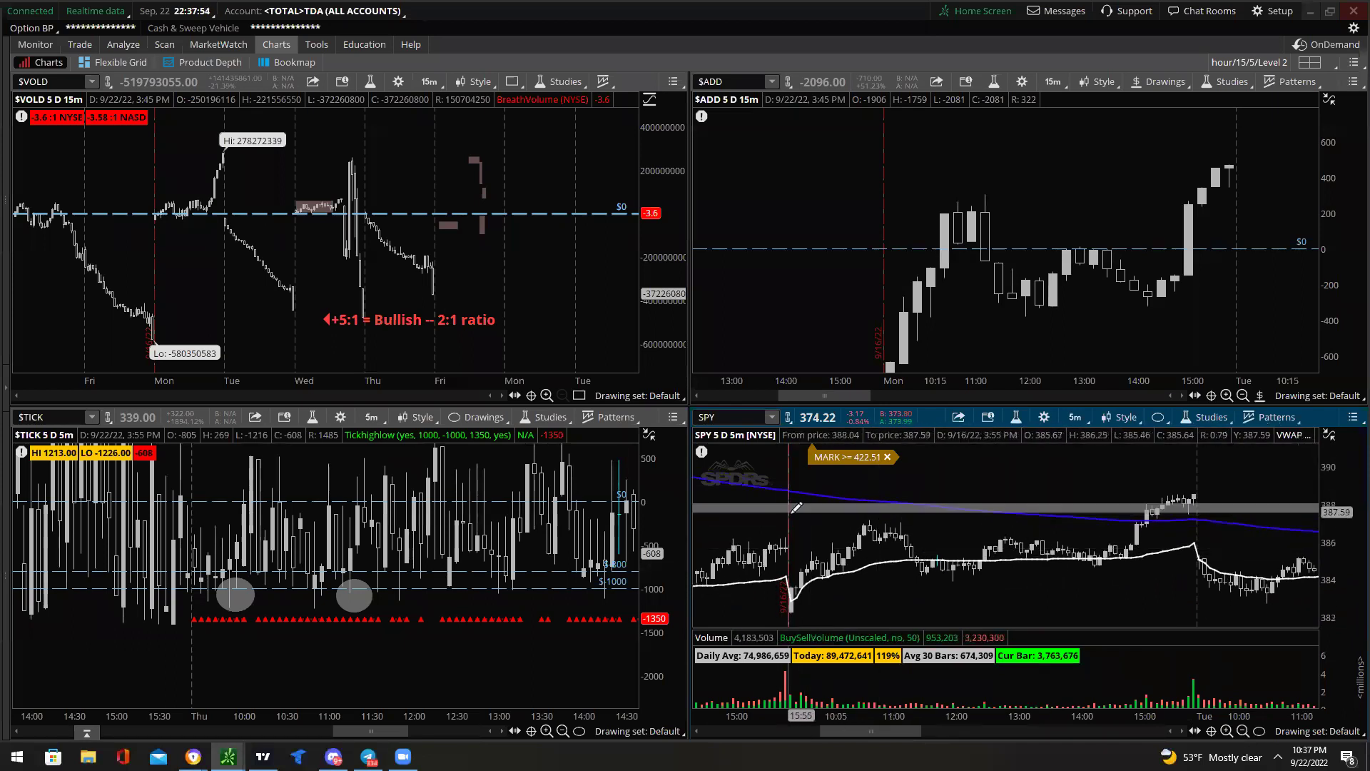
left_click_drag(780, 536, 1099, 524)
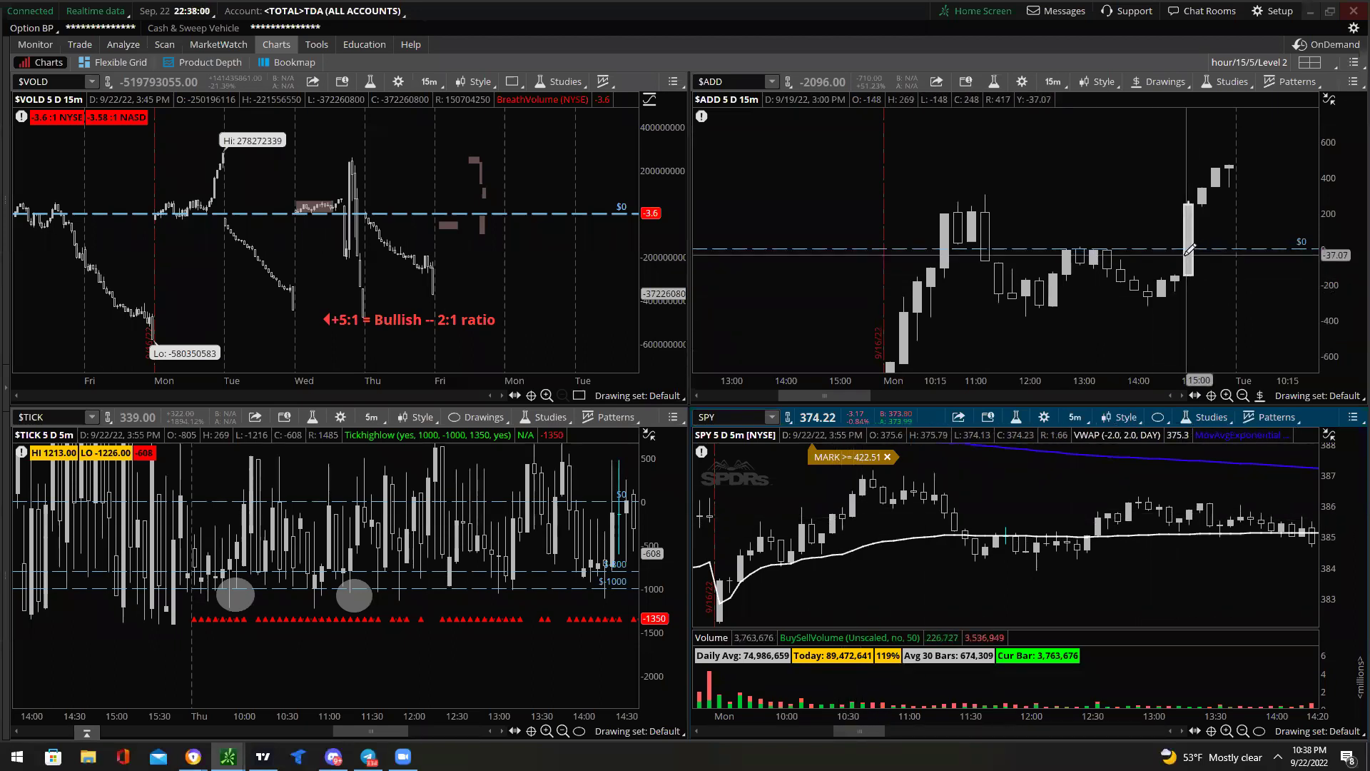
scroll(1282, 524, "down", 5)
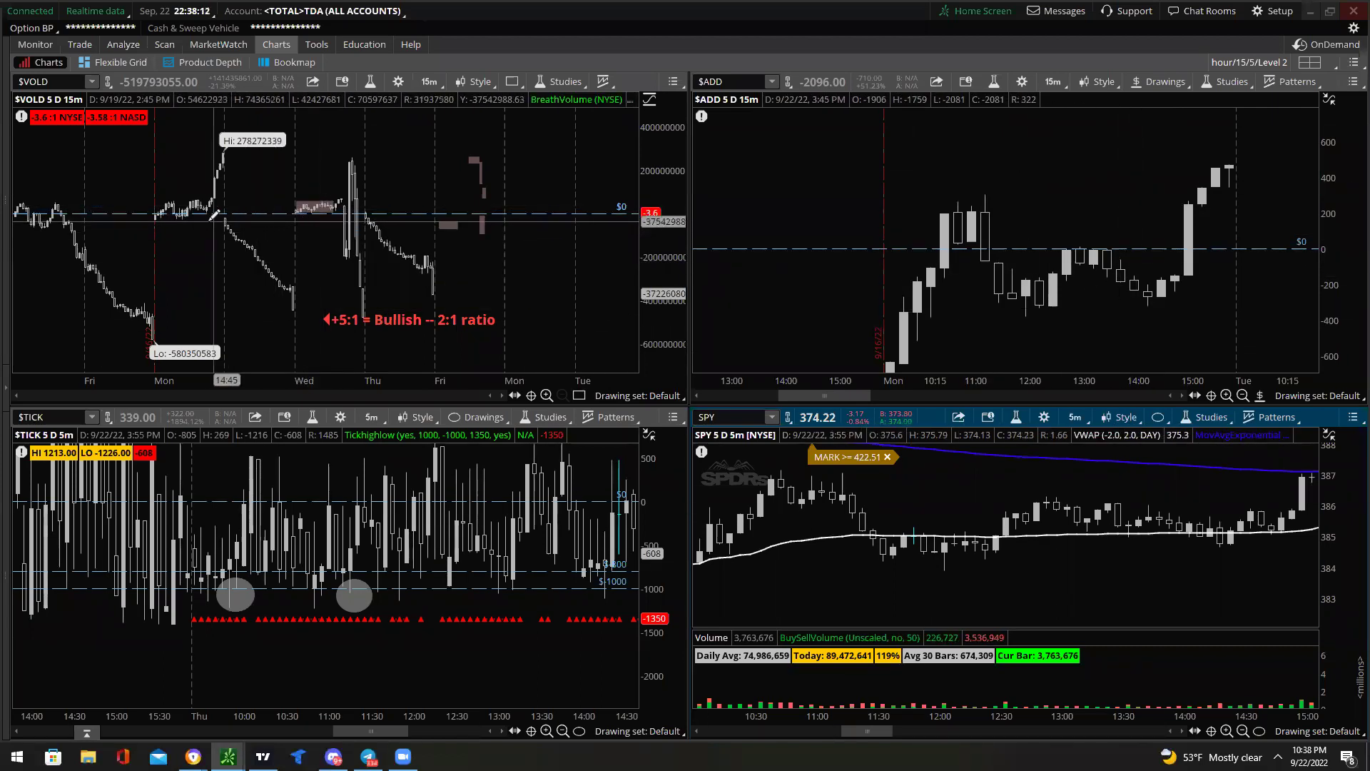
left_click_drag(120, 214, 321, 200)
left_click_drag(670, 267, 670, 285)
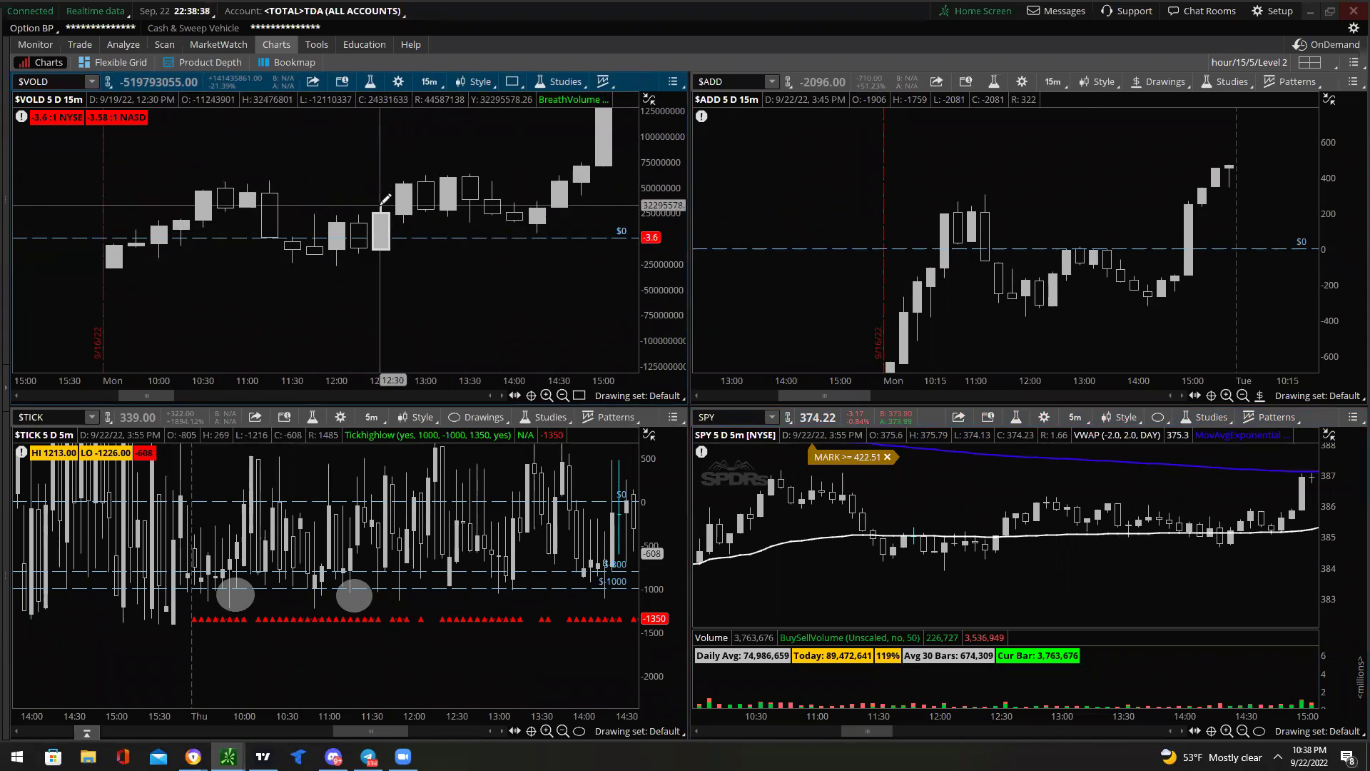
Fit the $ADD and $VOLD charts back to their full date range.
right_click(845, 187)
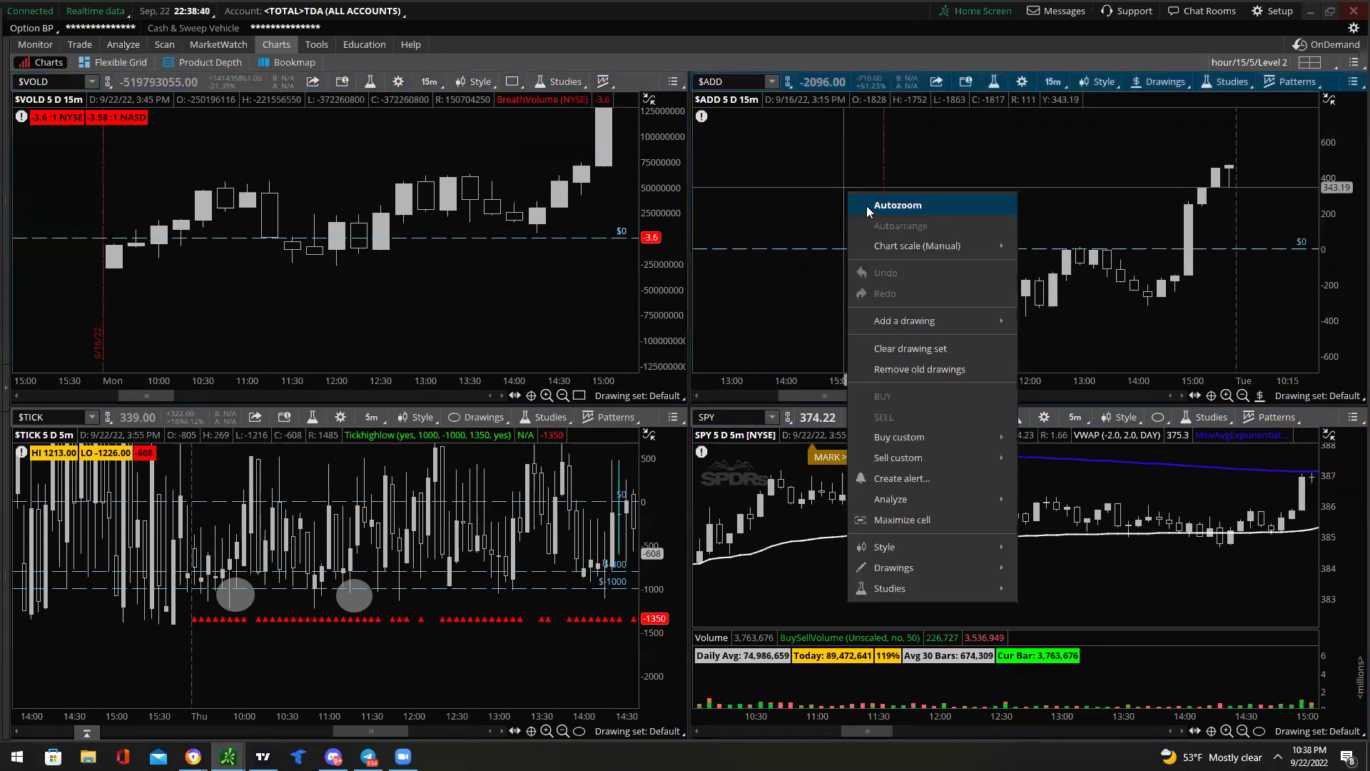
left_click(869, 206)
right_click(535, 274)
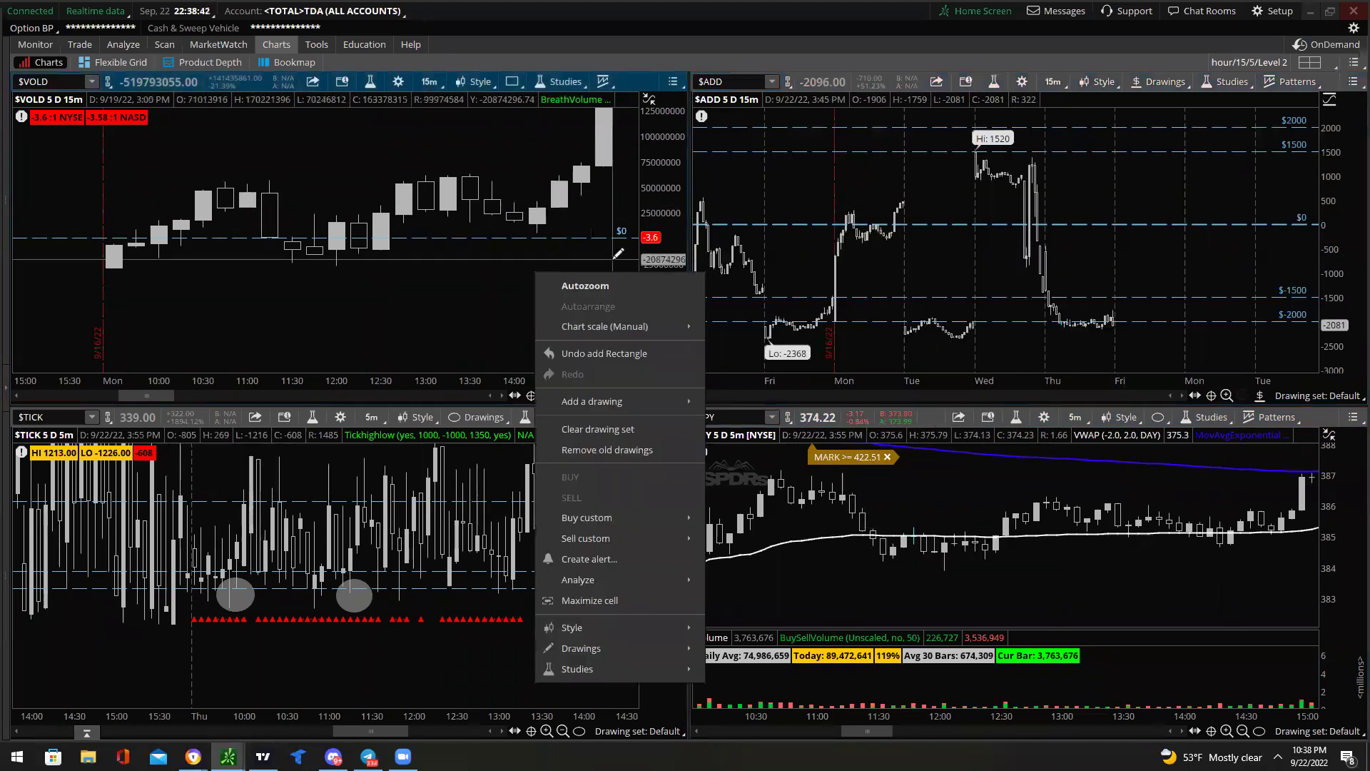
left_click(627, 287)
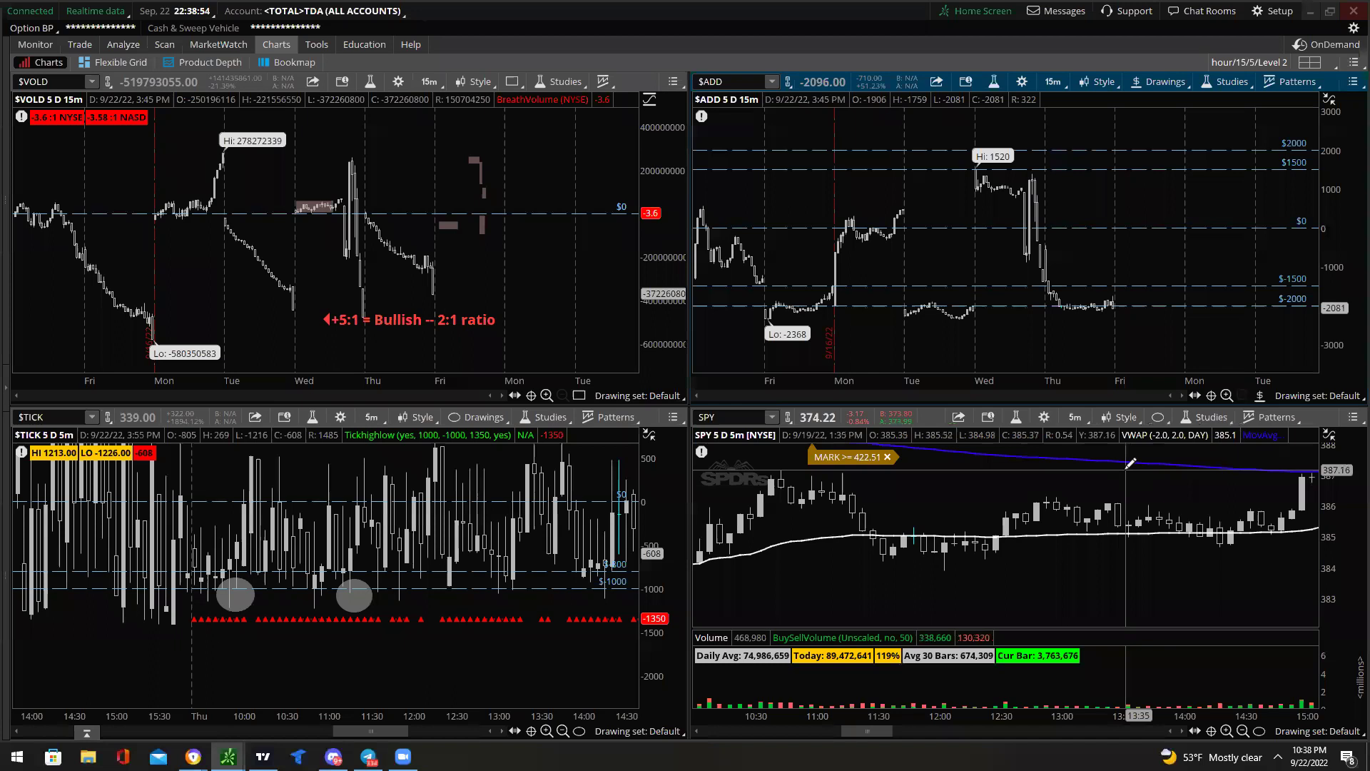
Compare Thursday's session across the SPY, $ADD and $VOLD charts.
right_click(1132, 374)
left_click(1197, 372)
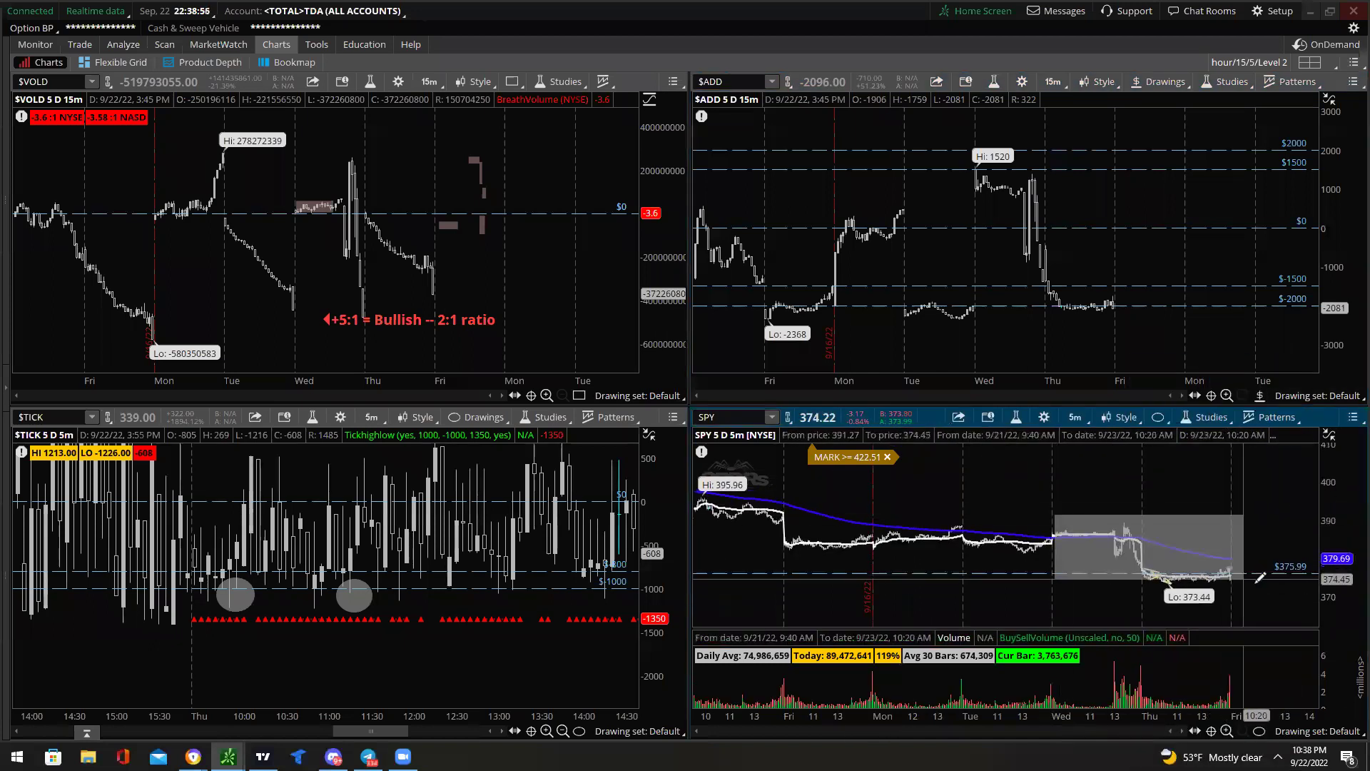
left_click_drag(1208, 621, 944, 465)
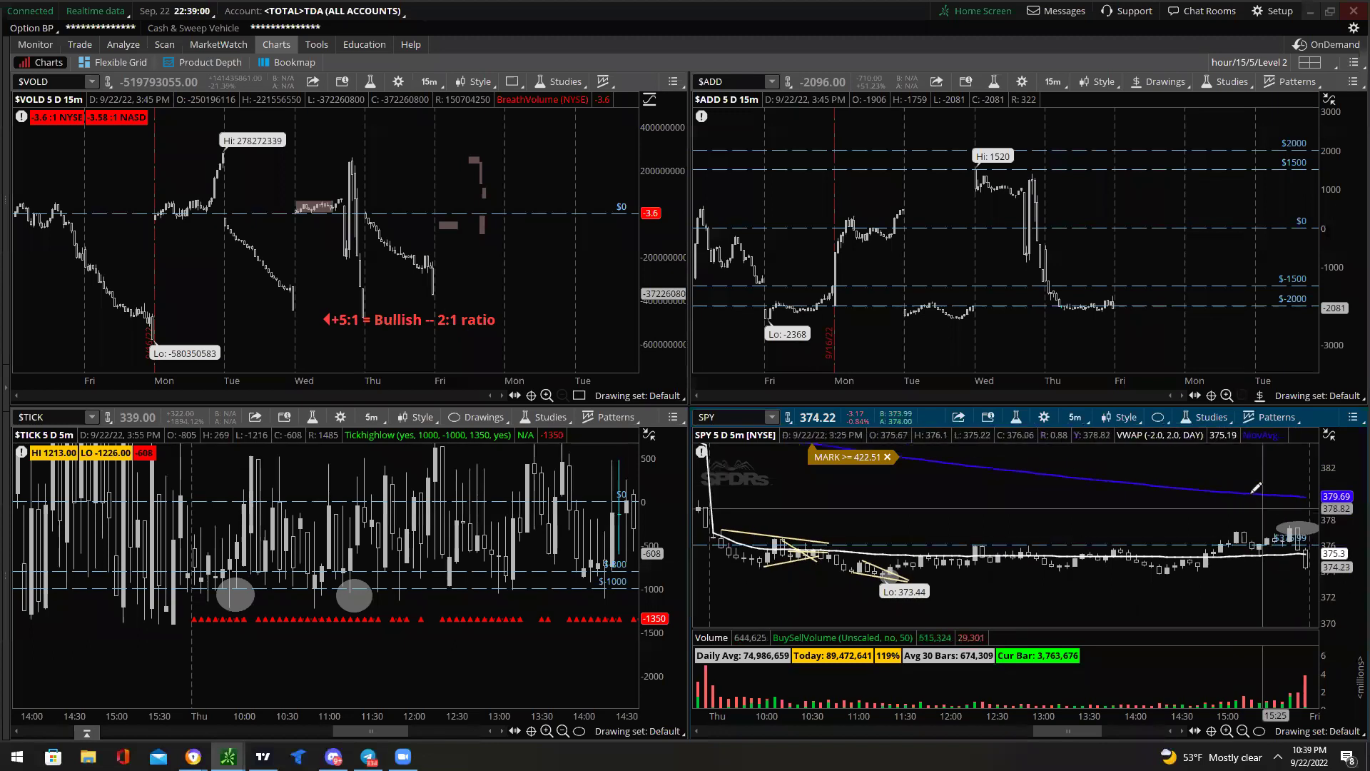
left_click_drag(1039, 269, 1208, 330)
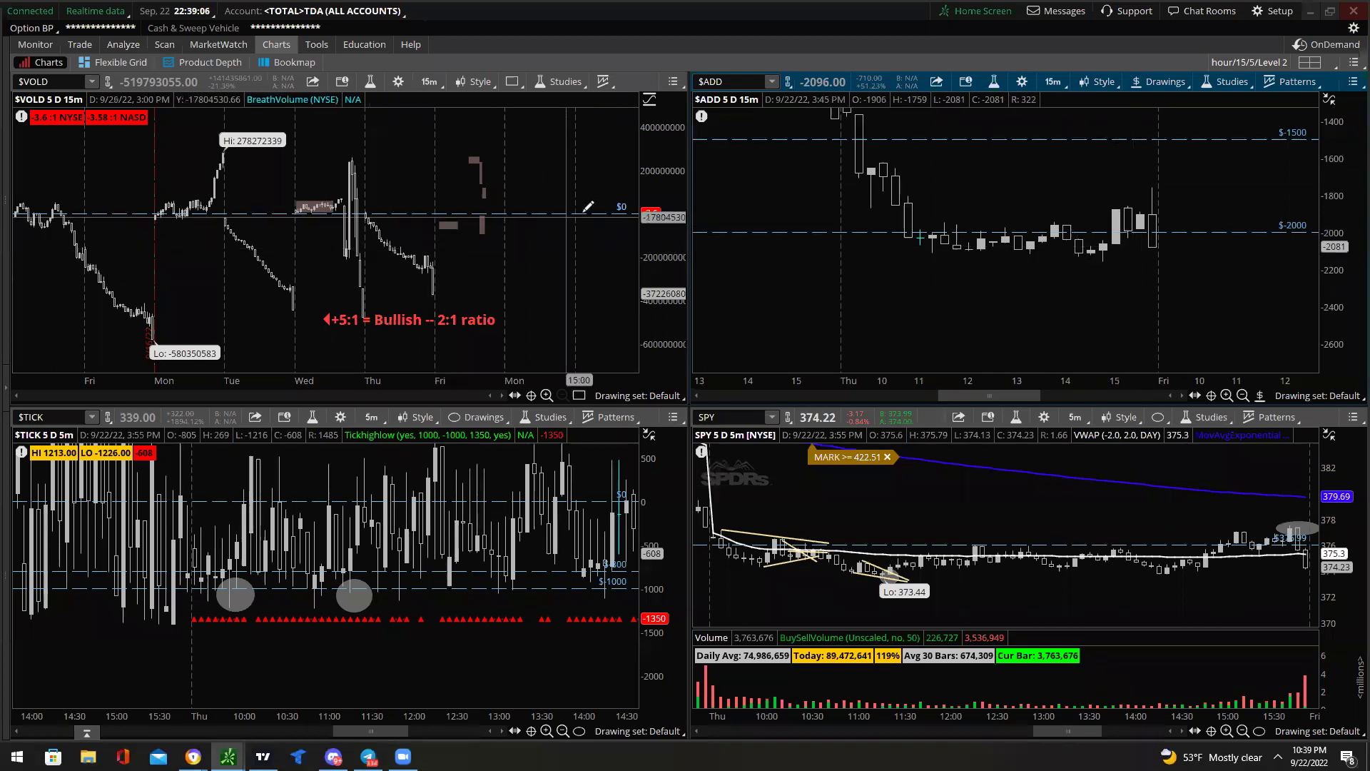
left_click_drag(348, 205, 434, 266)
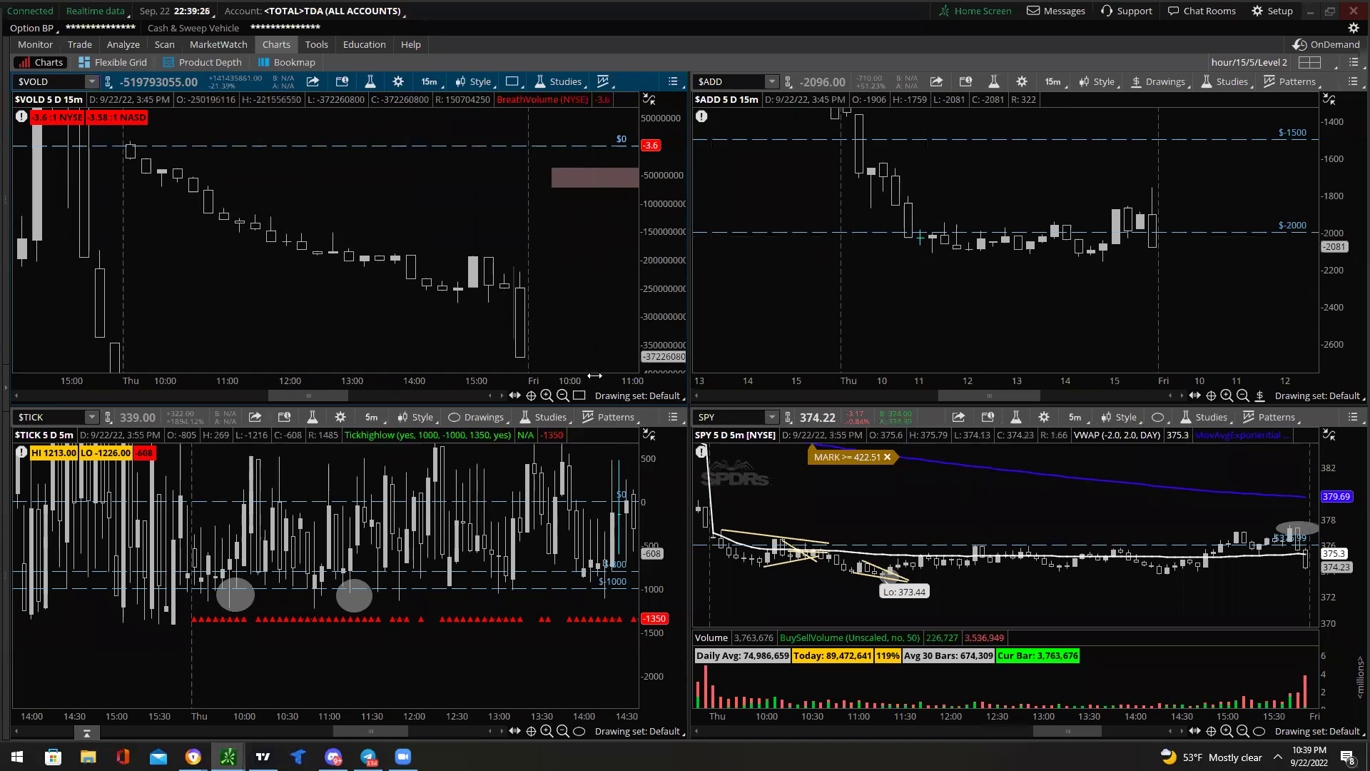
Restore the $ADD chart's full range, compress its price scale, and examine Thursday's candles around the -2000 level.
right_click(799, 306)
left_click(835, 439)
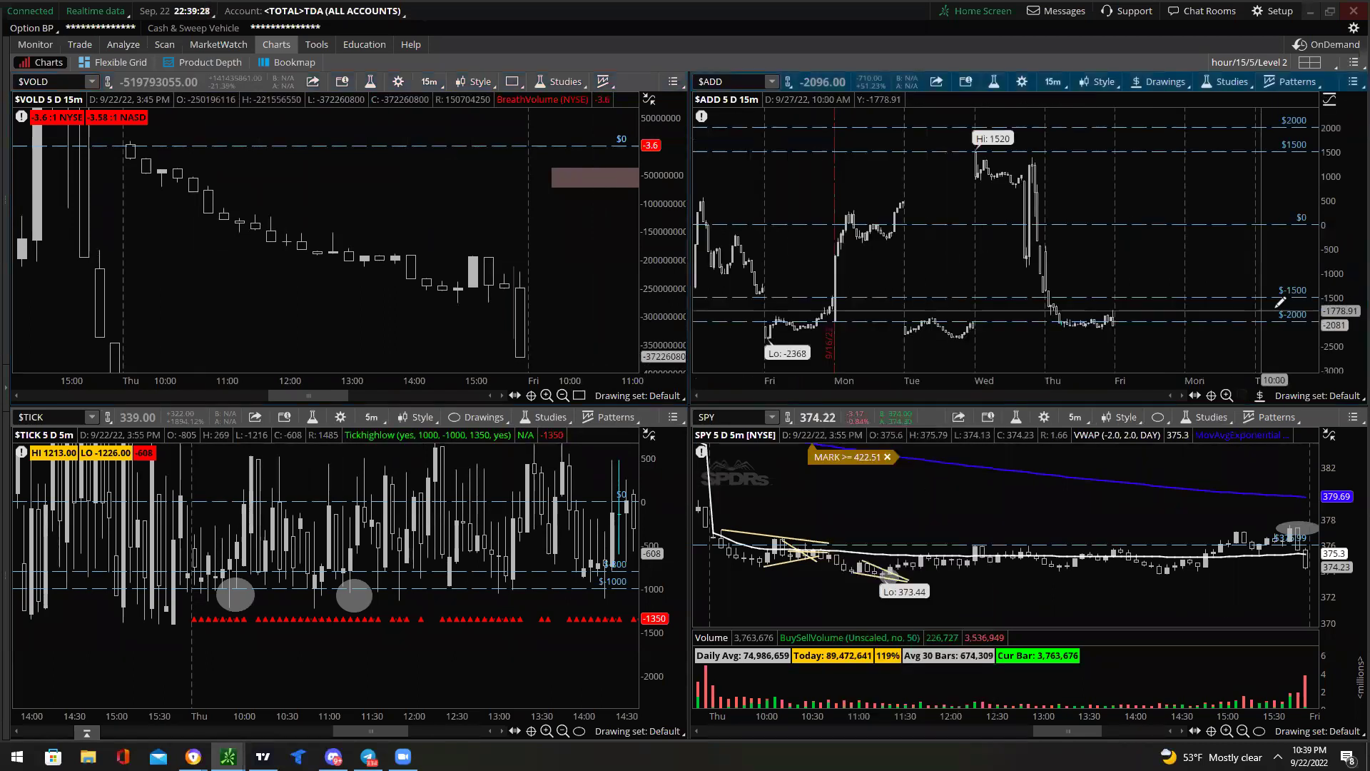
left_click_drag(1350, 253, 1350, 268)
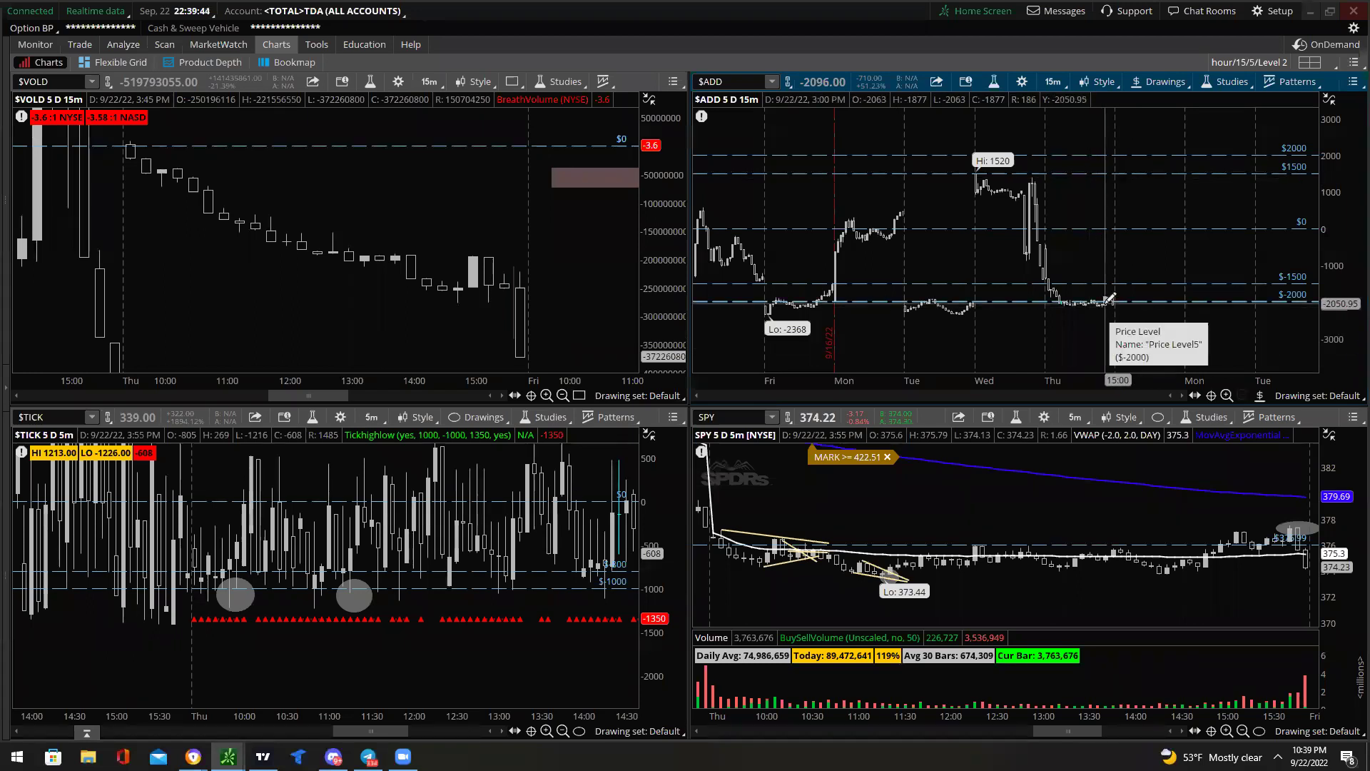
Set the $TICK chart to the 5-day, 15-minute timeframe and frame Thursday's session with the preceding Wednesday afternoon.
right_click(469, 646)
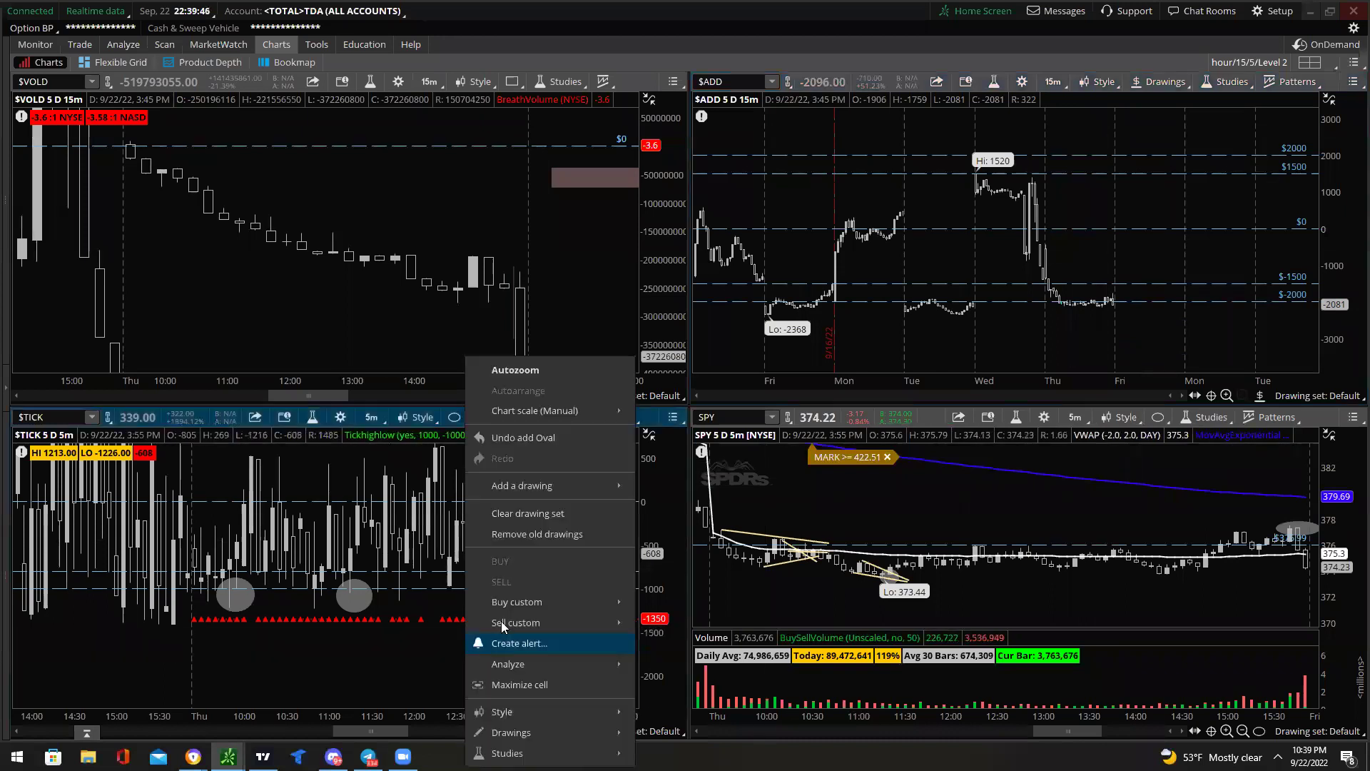
left_click(543, 369)
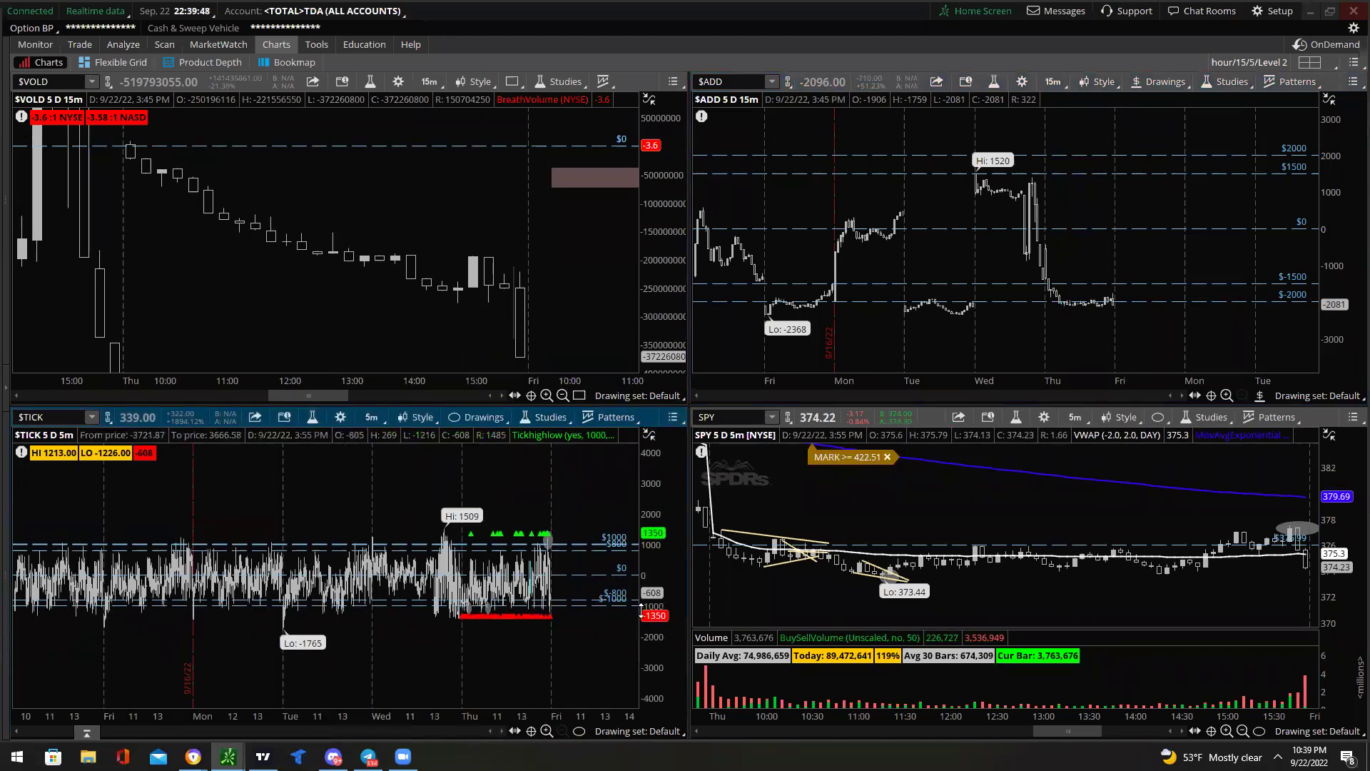
left_click_drag(553, 501, 444, 611)
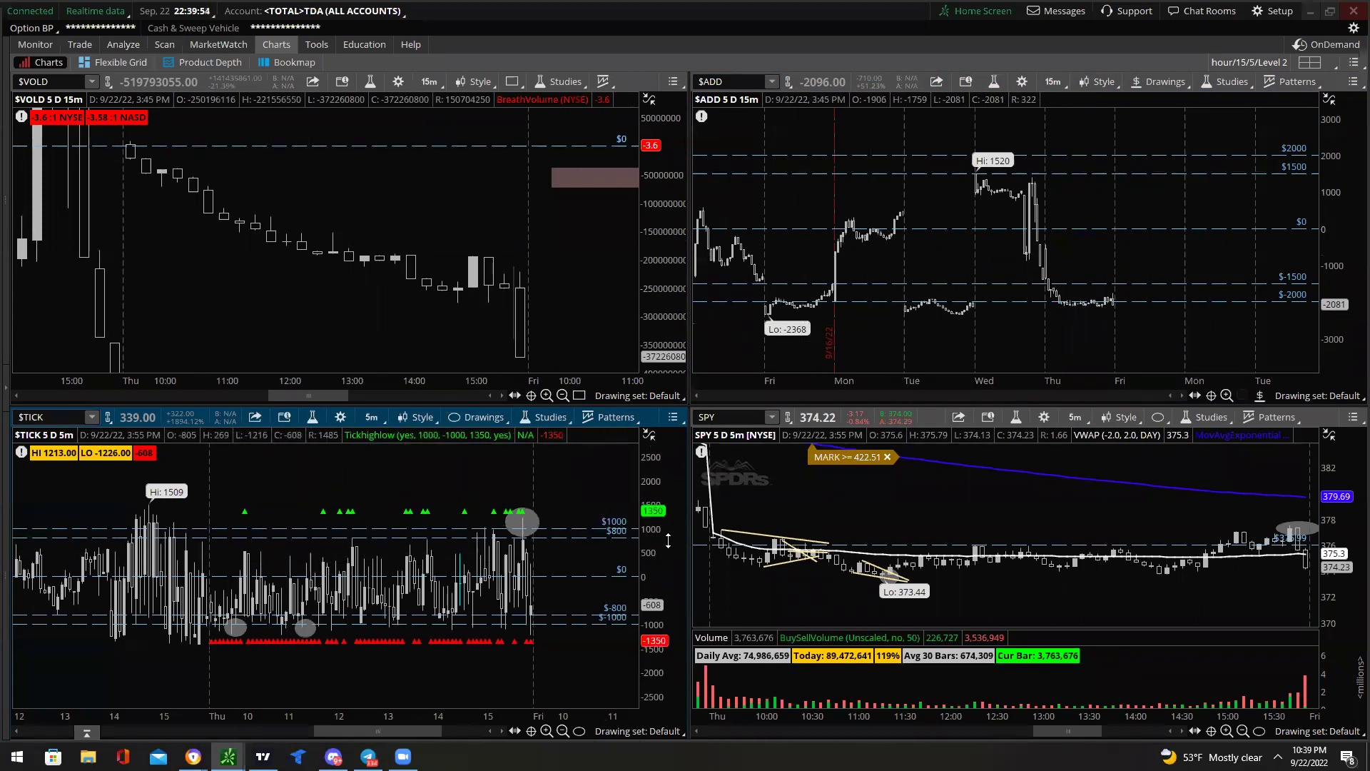
left_click(382, 422)
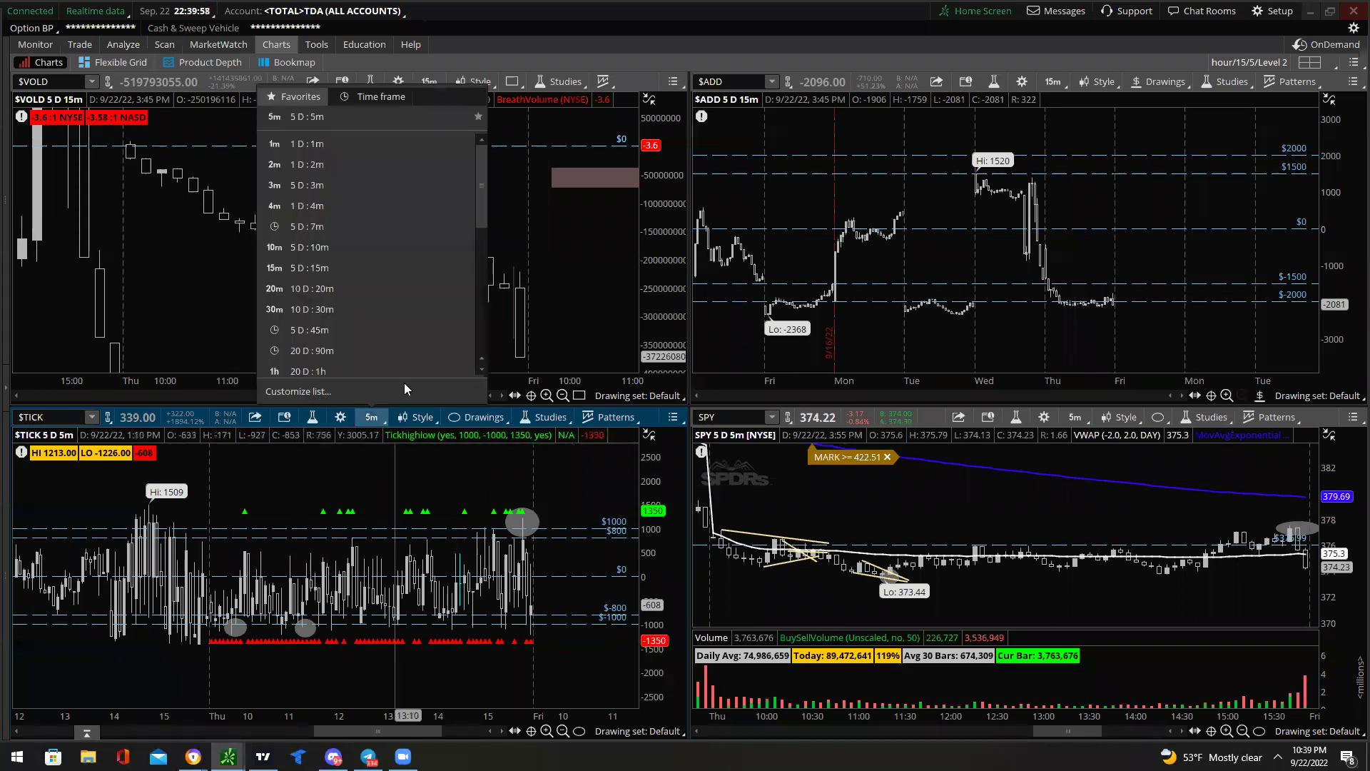
left_click(381, 269)
right_click(575, 528)
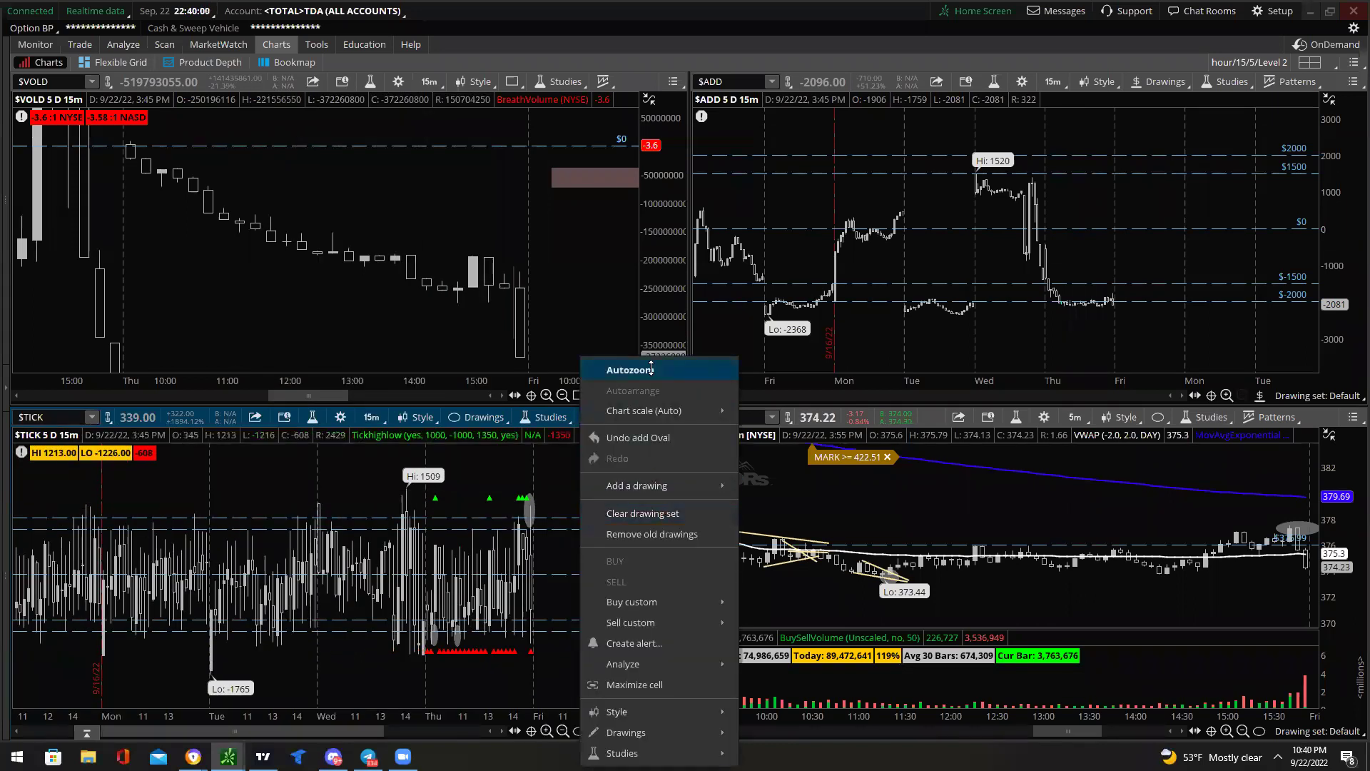
left_click(648, 563)
left_click_drag(177, 474, 367, 566)
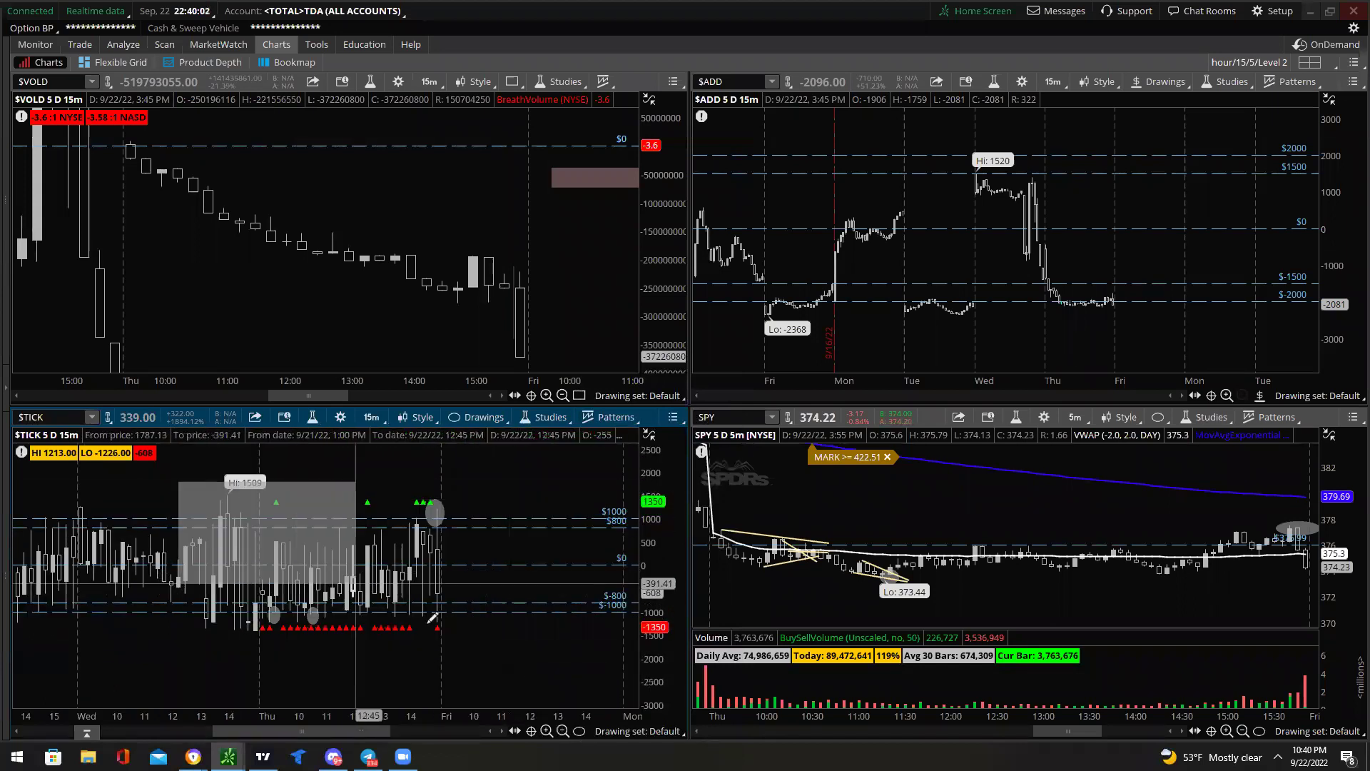
Set the SPY chart to the 5-day, 15-minute timeframe and frame Thursday's session.
left_click(1075, 417)
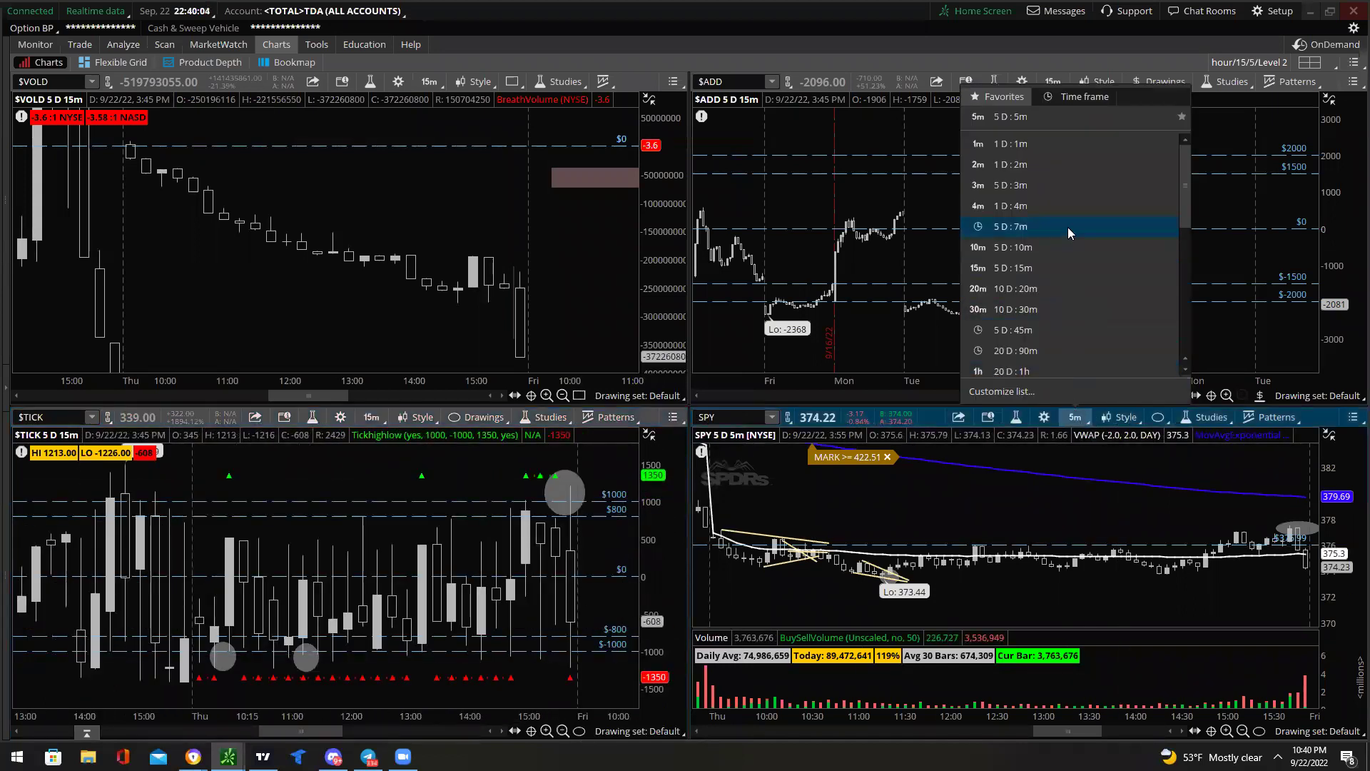
left_click(1069, 271)
right_click(1093, 357)
left_click(1340, 489)
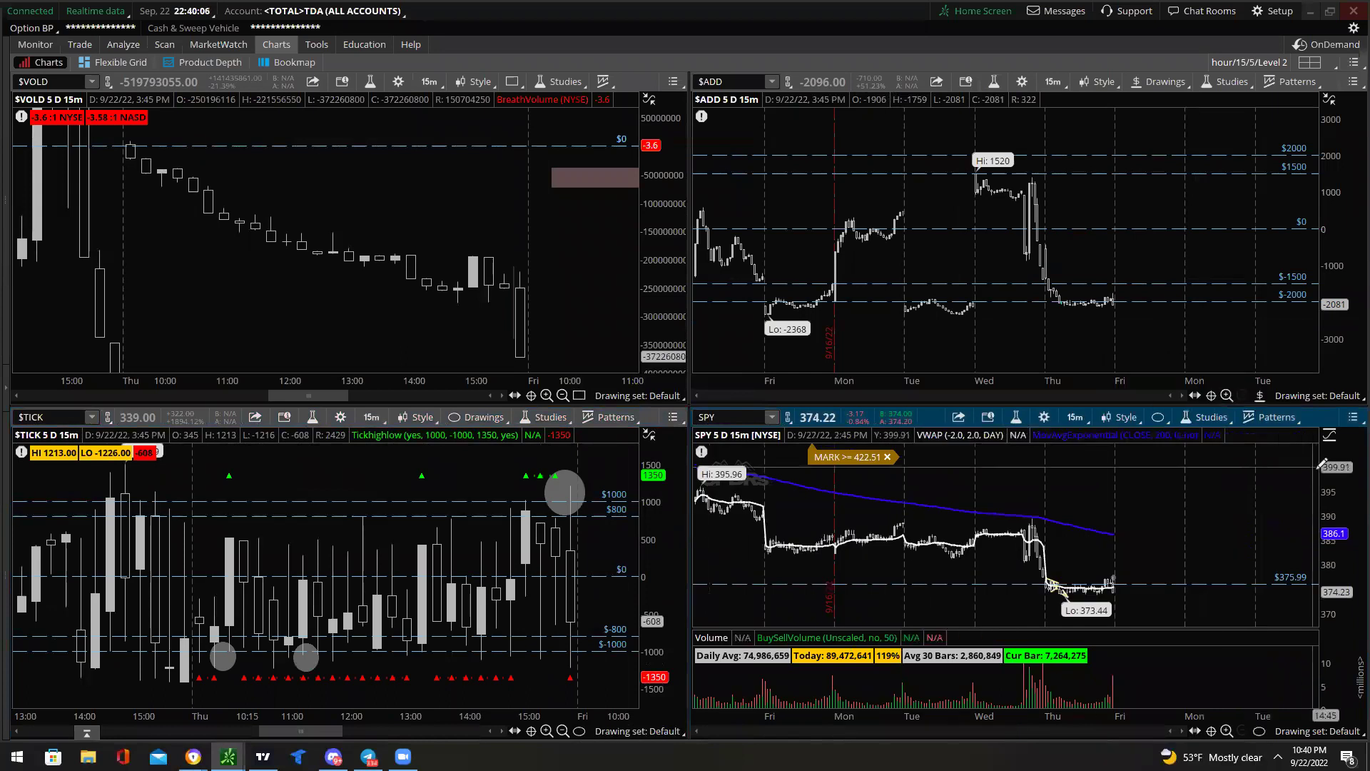
left_click_drag(964, 544, 1132, 596)
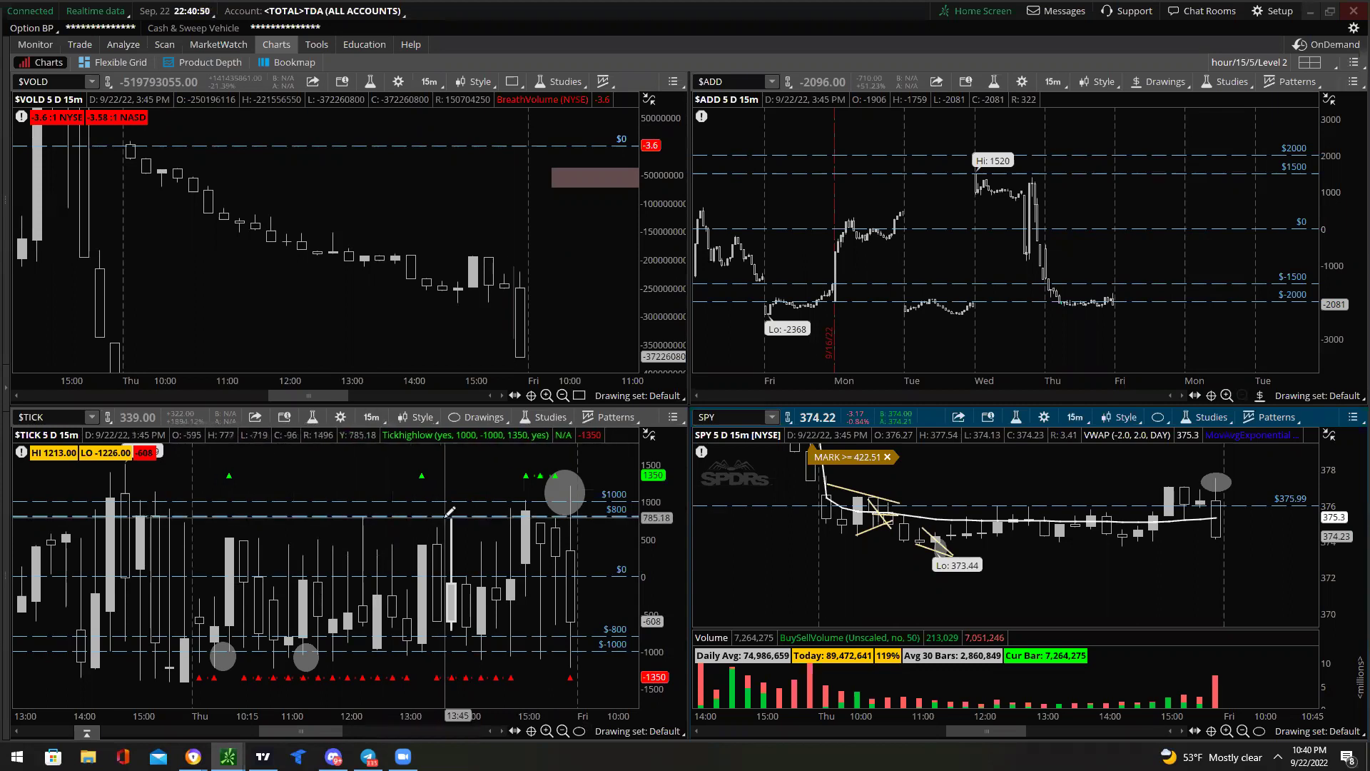
Examine Thursday's $TICK candles from the close back to late morning against the ±800 and ±1000 levels.
left_click_drag(666, 537, 663, 567)
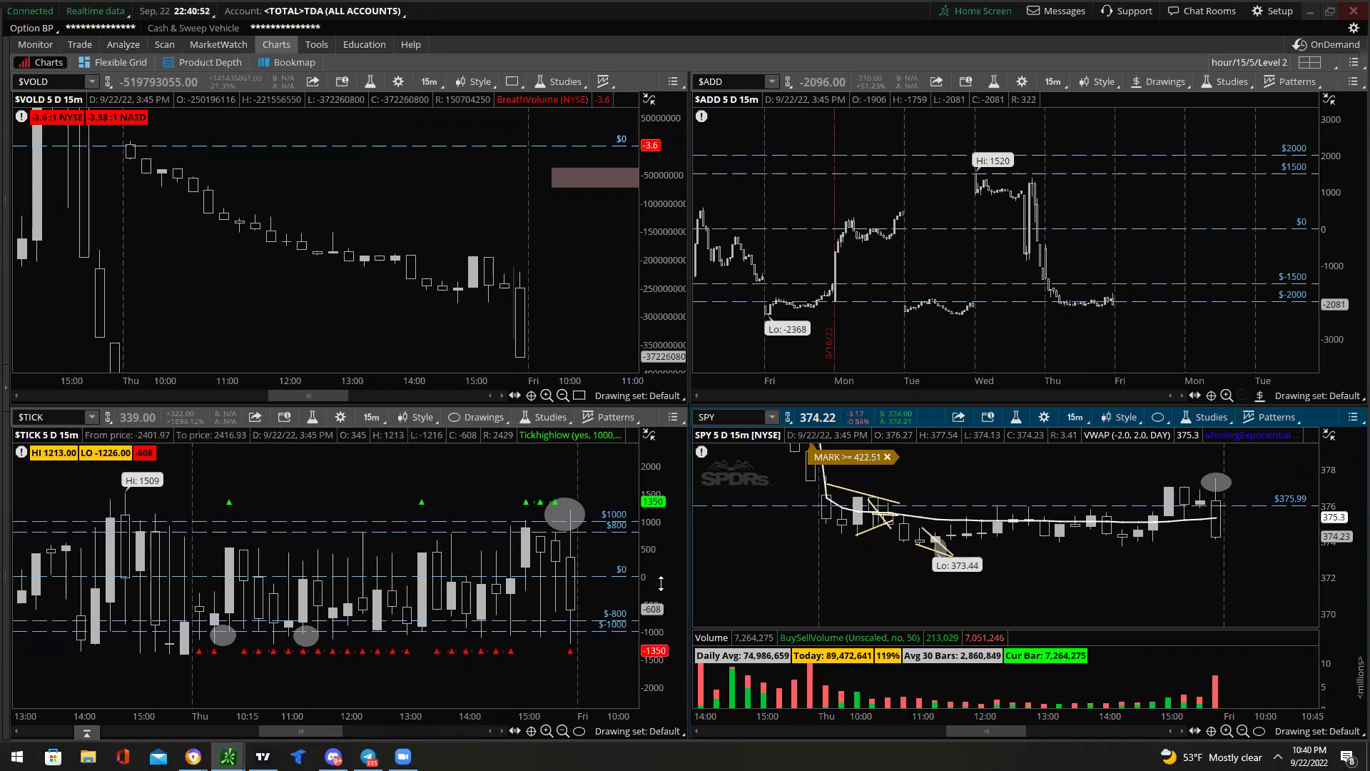
left_click_drag(413, 571, 618, 579)
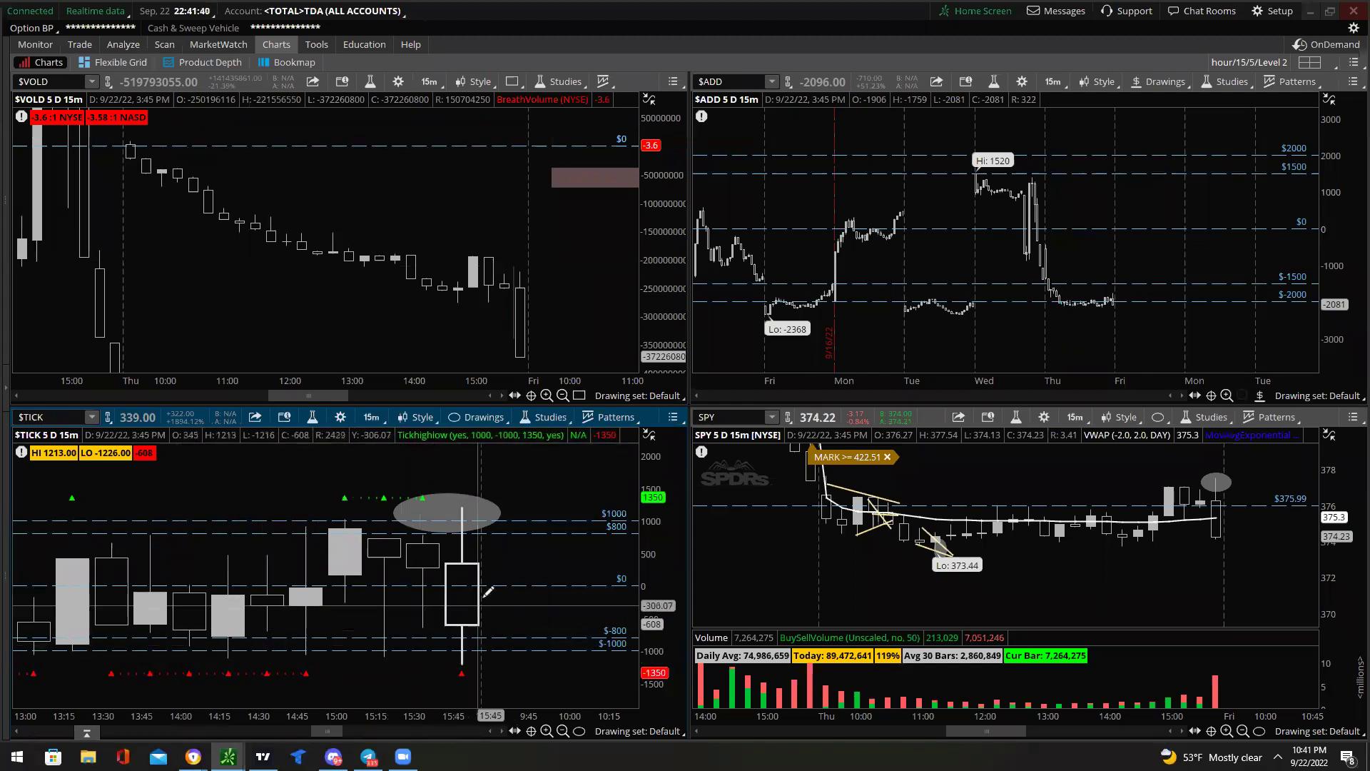
scroll(409, 616, "up", 3)
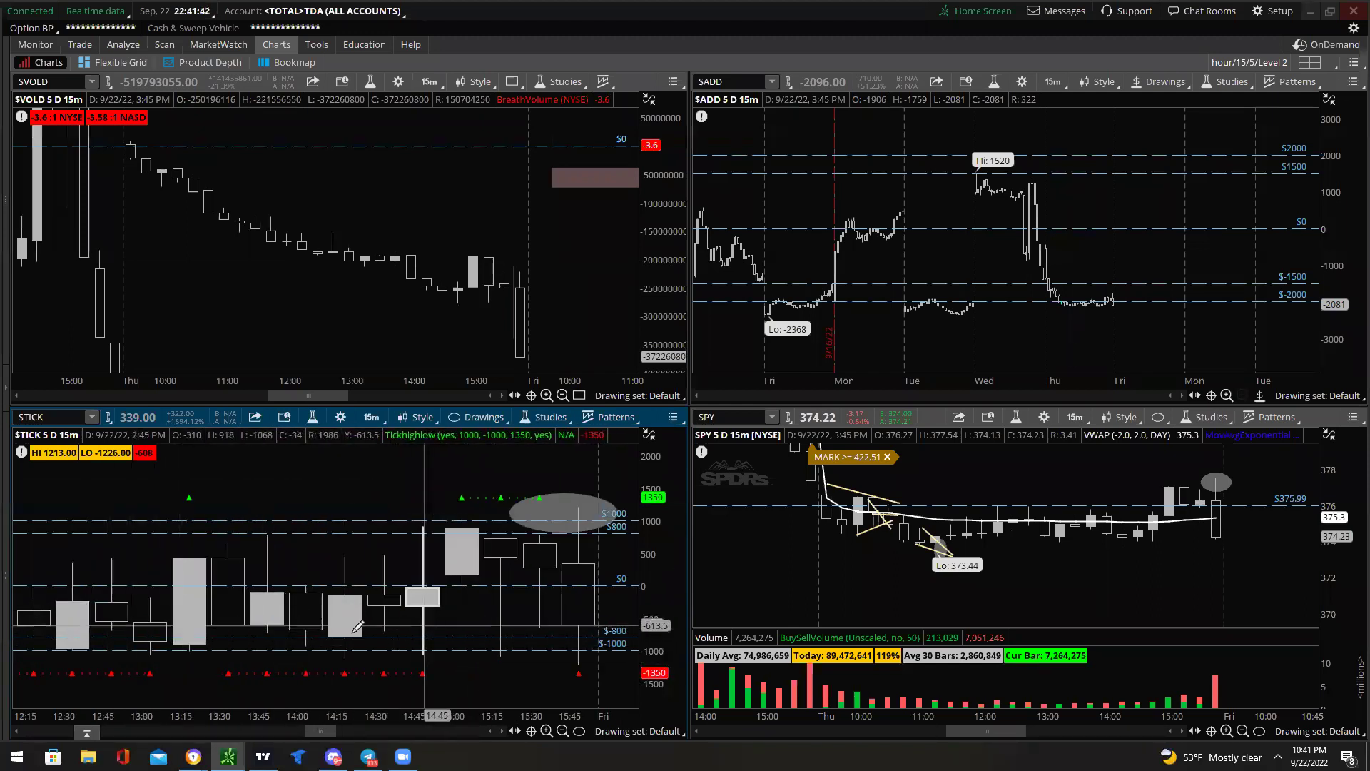
scroll(168, 656, "up", 6)
scroll(168, 657, "up", 6)
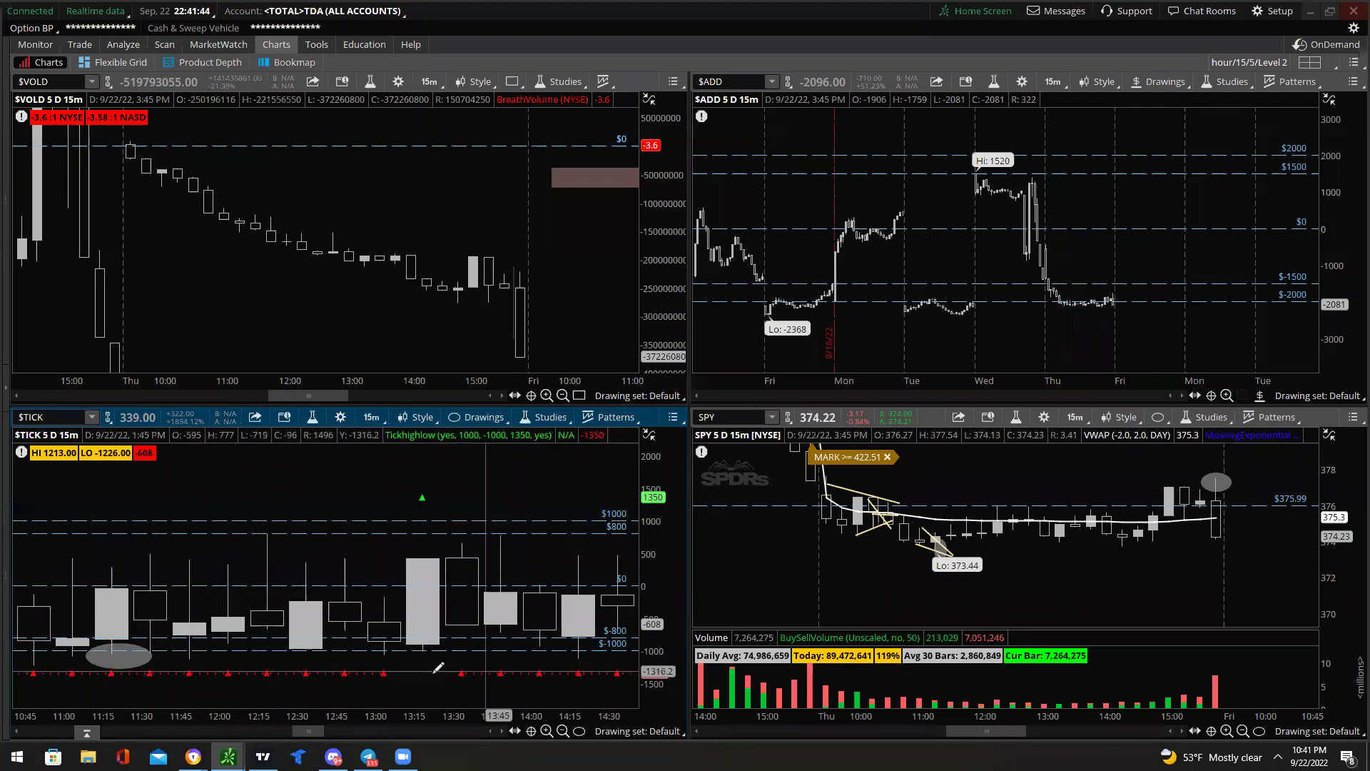
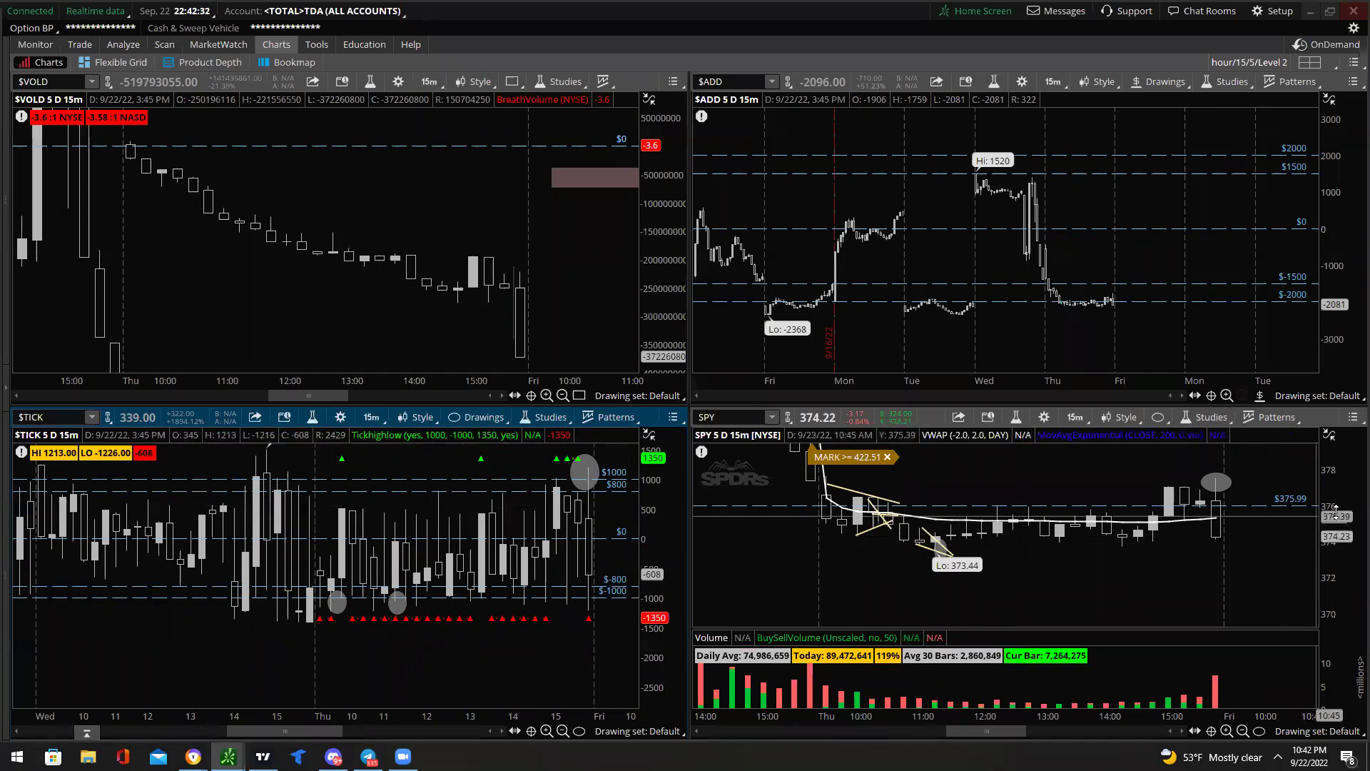
Compare the SPY candles around Thursday's marked 11:15 low with the $TICK candle circled near -1000.
left_click_drag(997, 527, 828, 564)
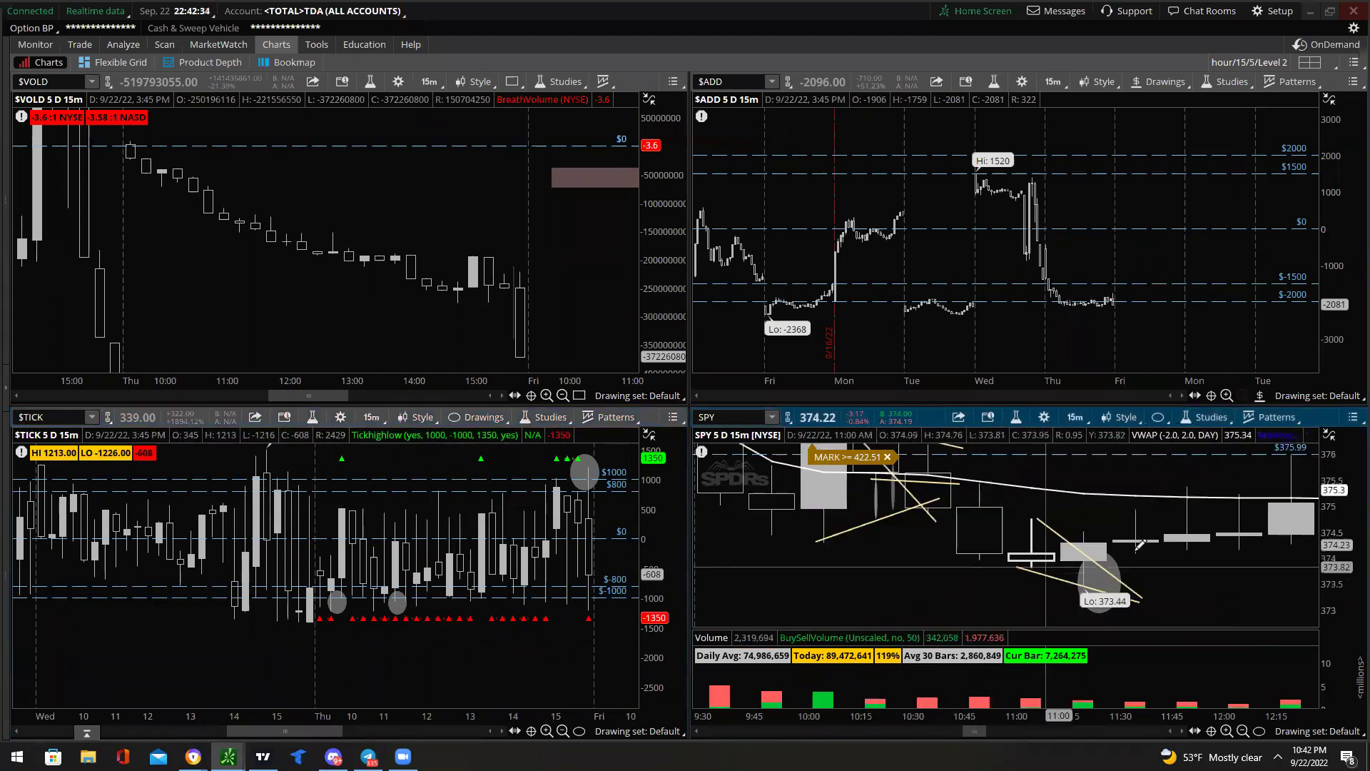
left_click_drag(1333, 519, 1333, 542)
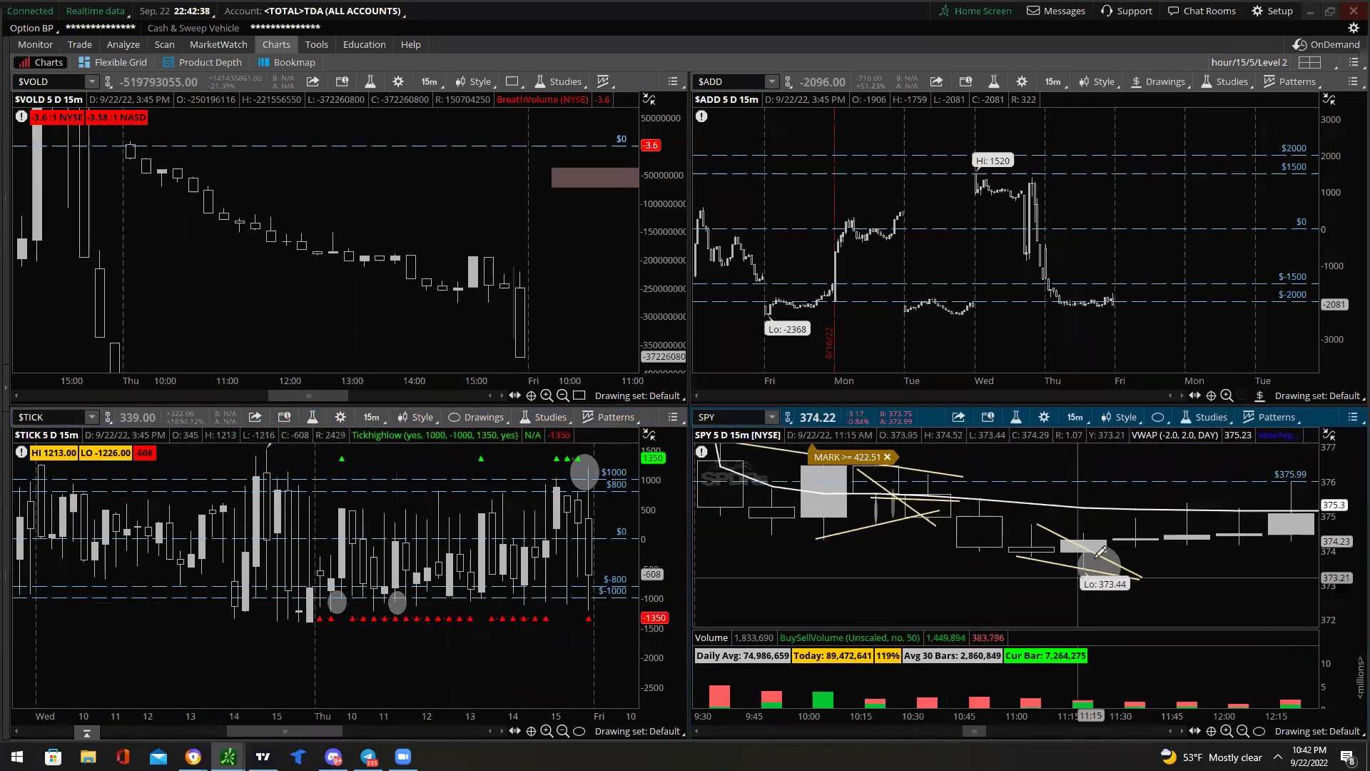
scroll(1326, 510, "down", 4)
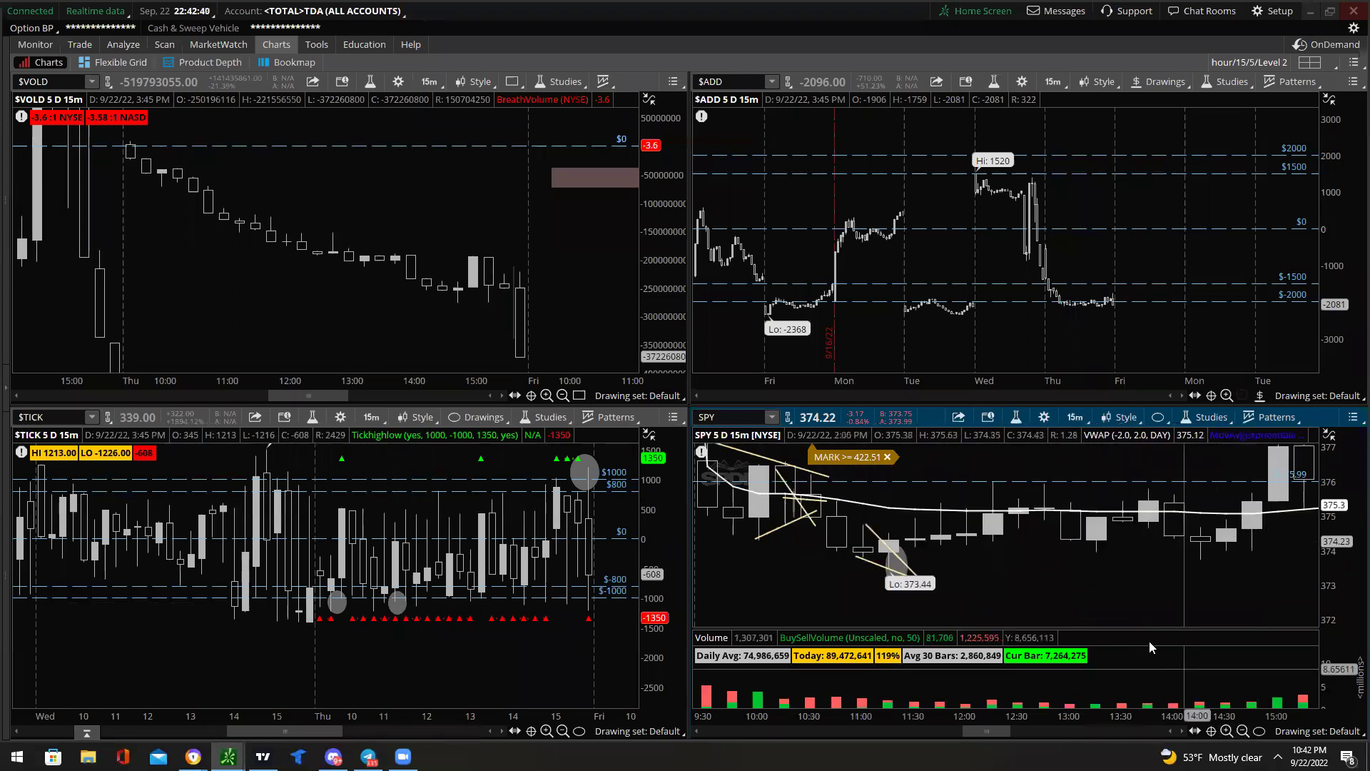
scroll(1326, 510, "down", 4)
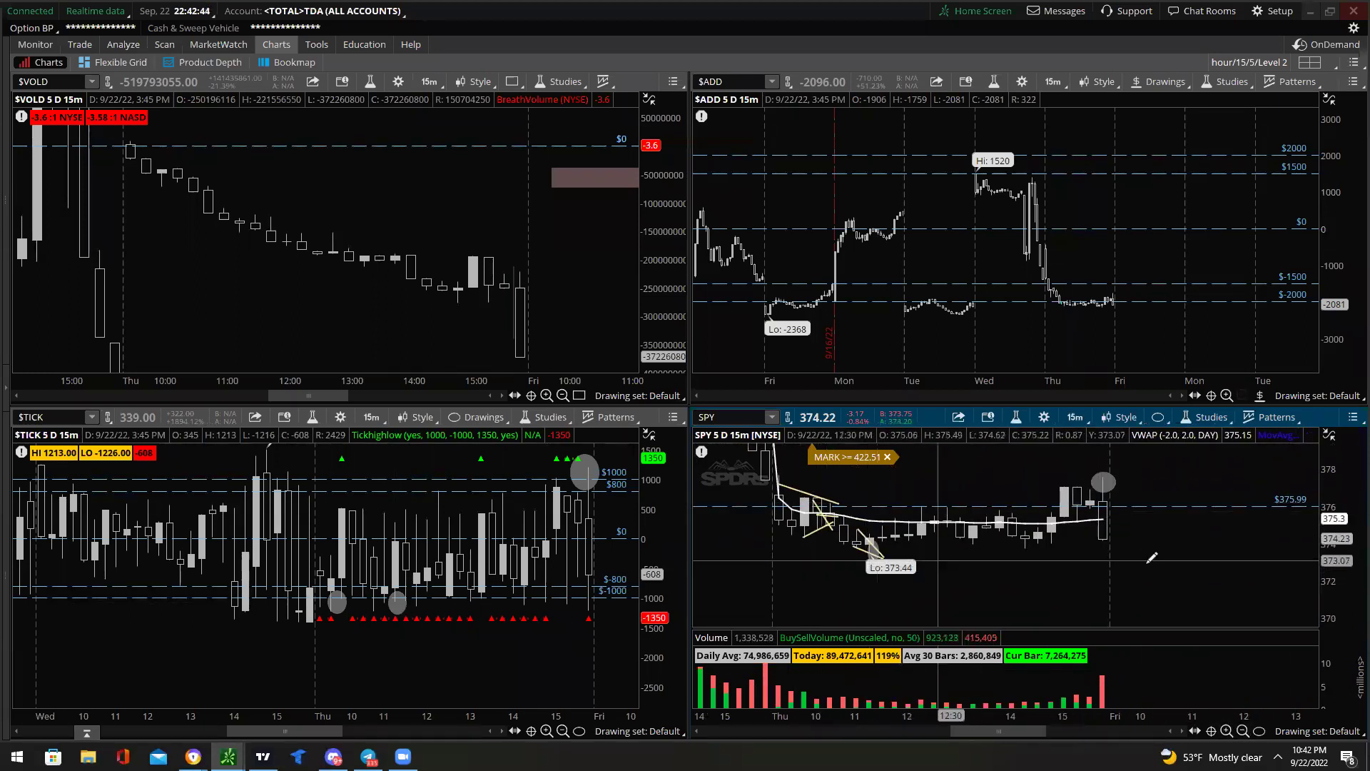
left_click_drag(764, 474, 917, 566)
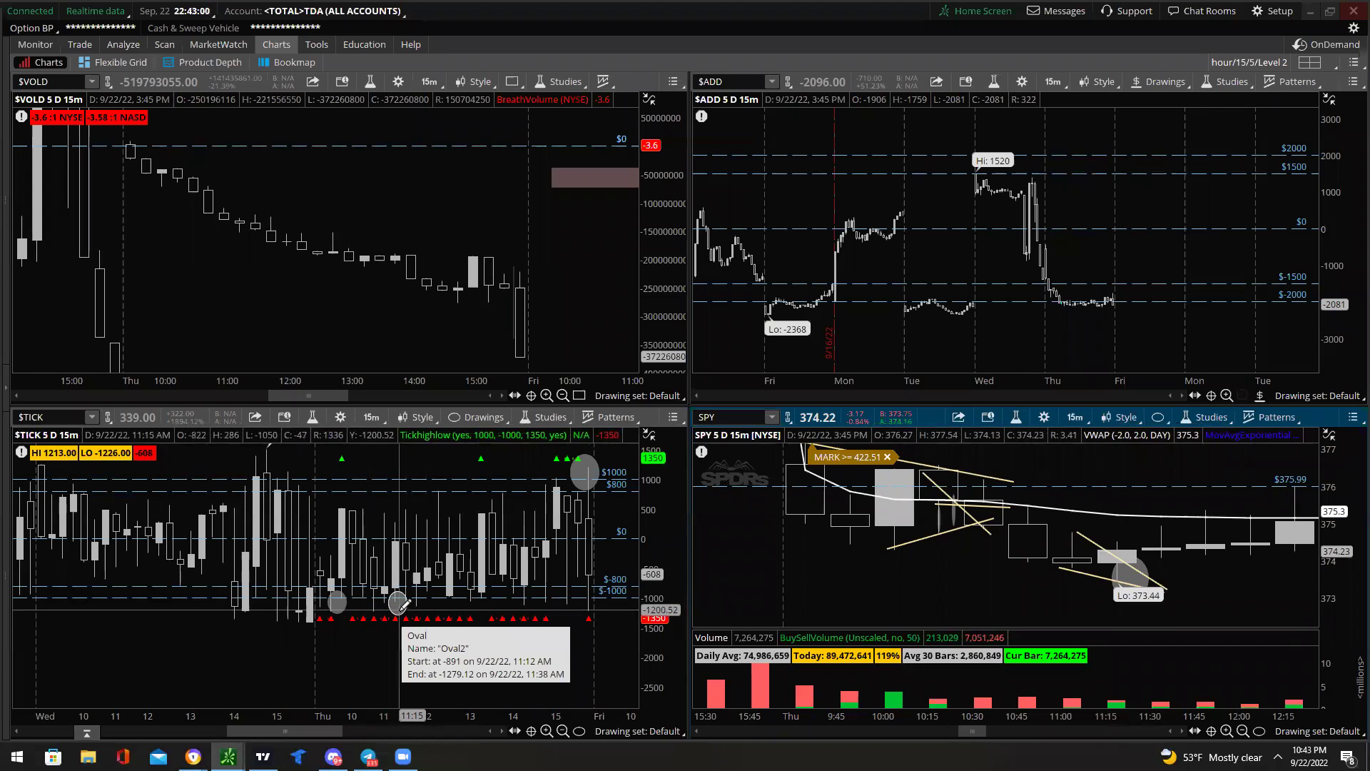
left_click_drag(348, 462, 429, 627)
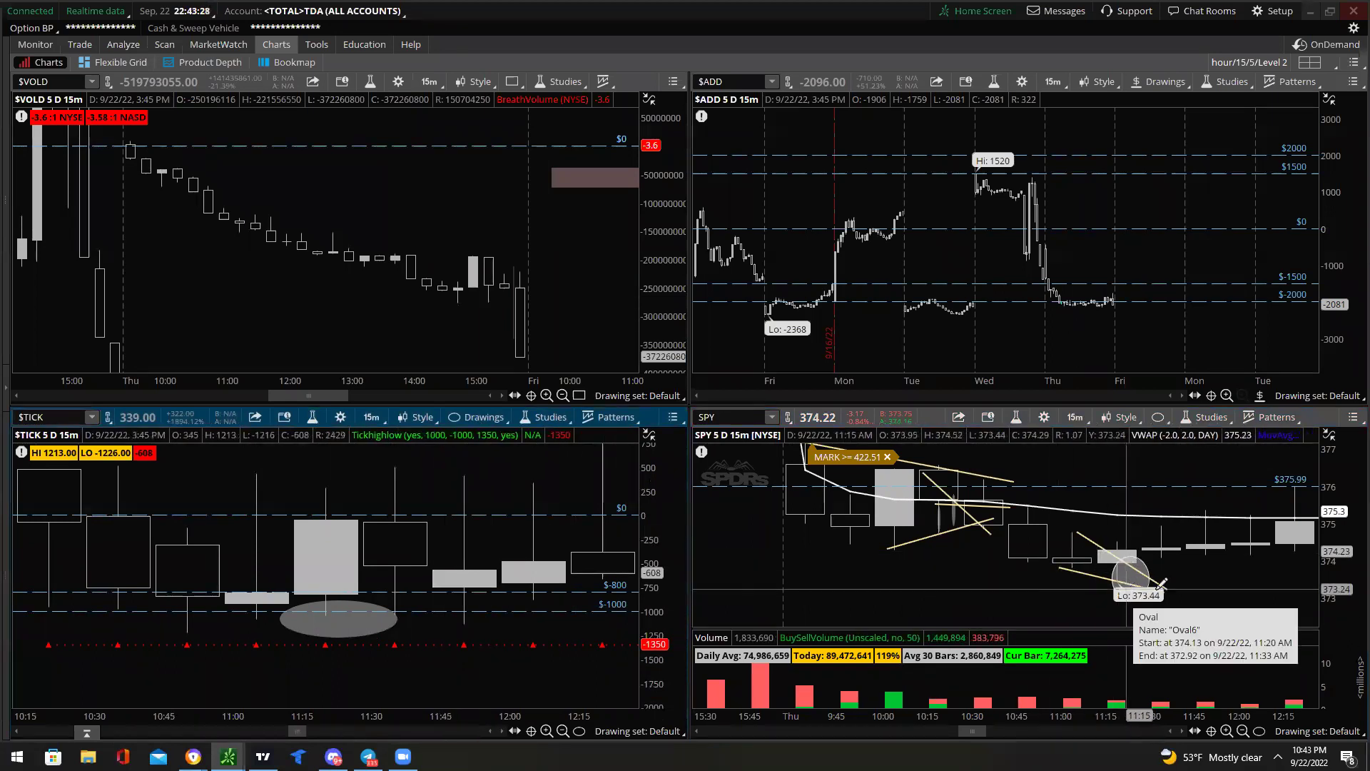
Refit the $TICK chart and frame Thursday's full session with its three circled extremes.
scroll(1336, 535, "down", 3)
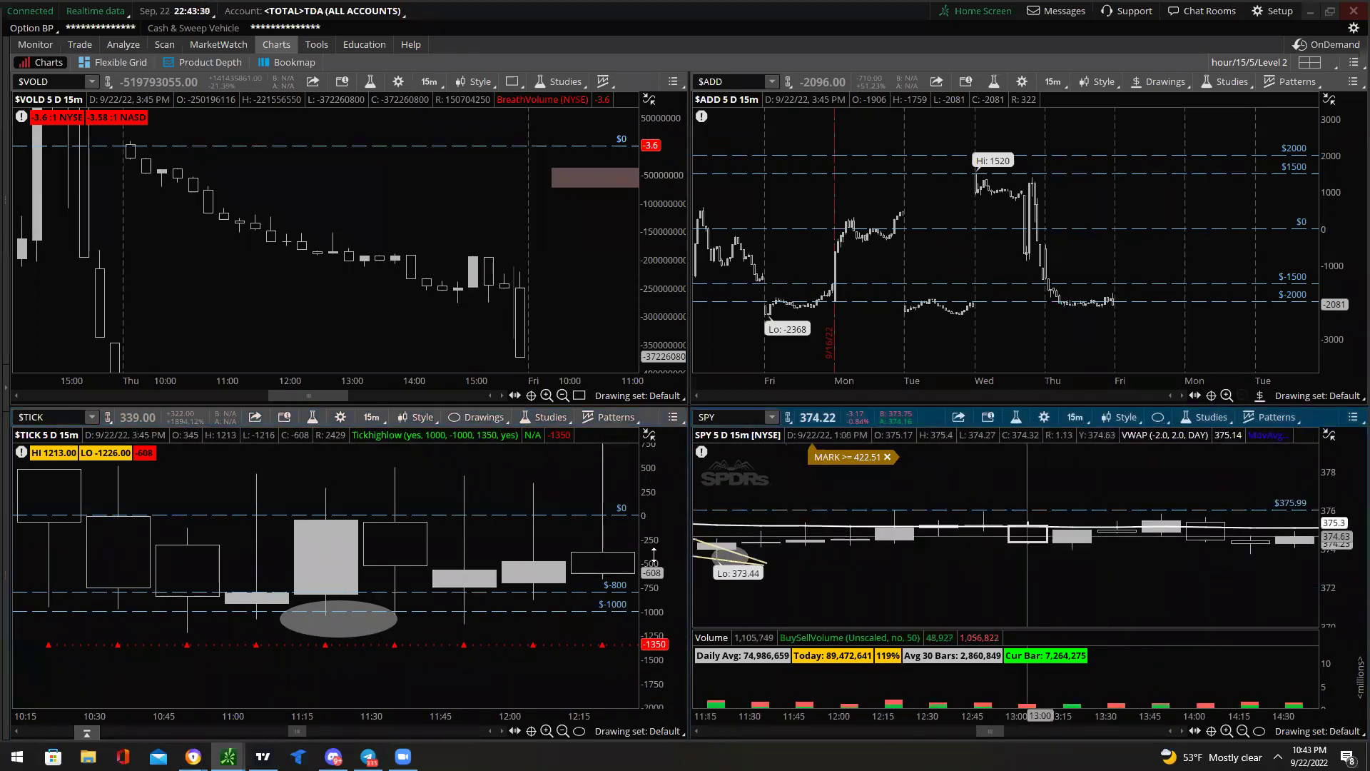
right_click(565, 472)
left_click(652, 370)
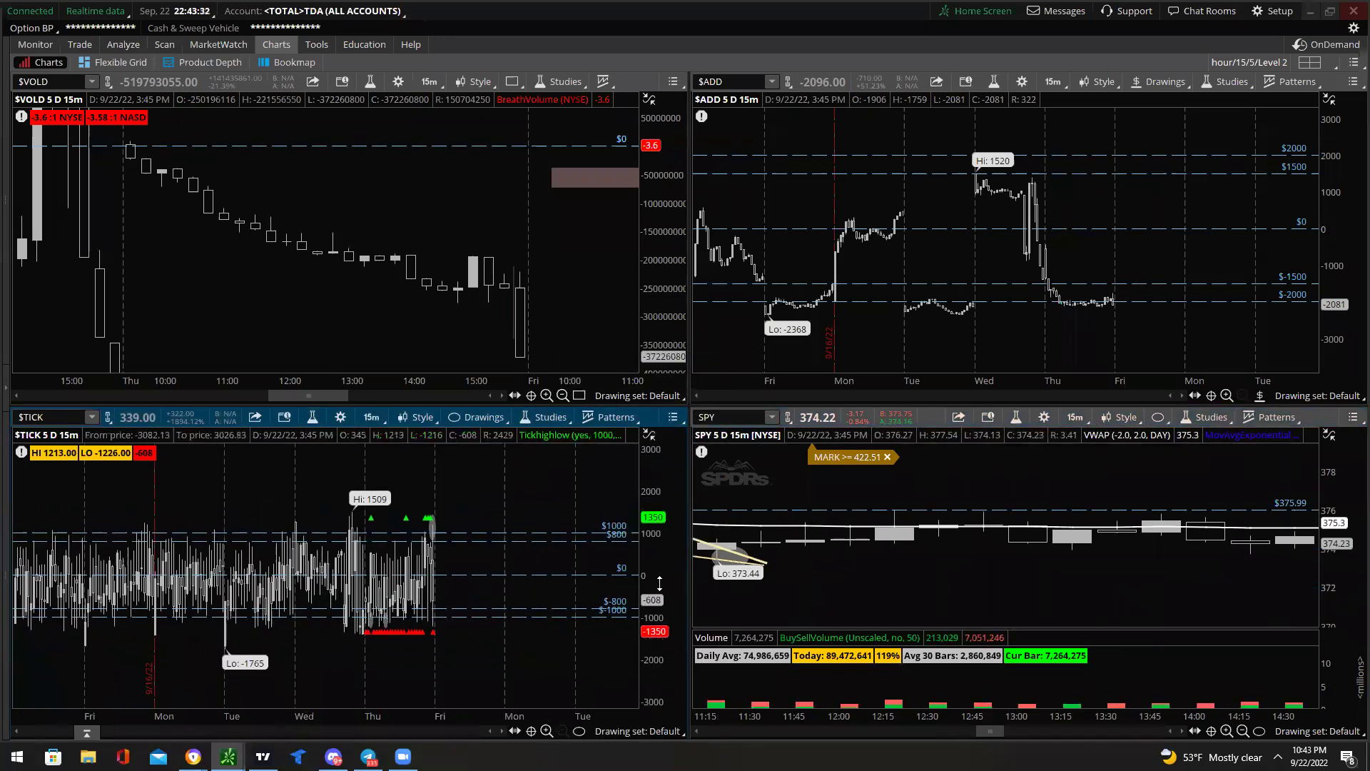
scroll(464, 586, "up", 3)
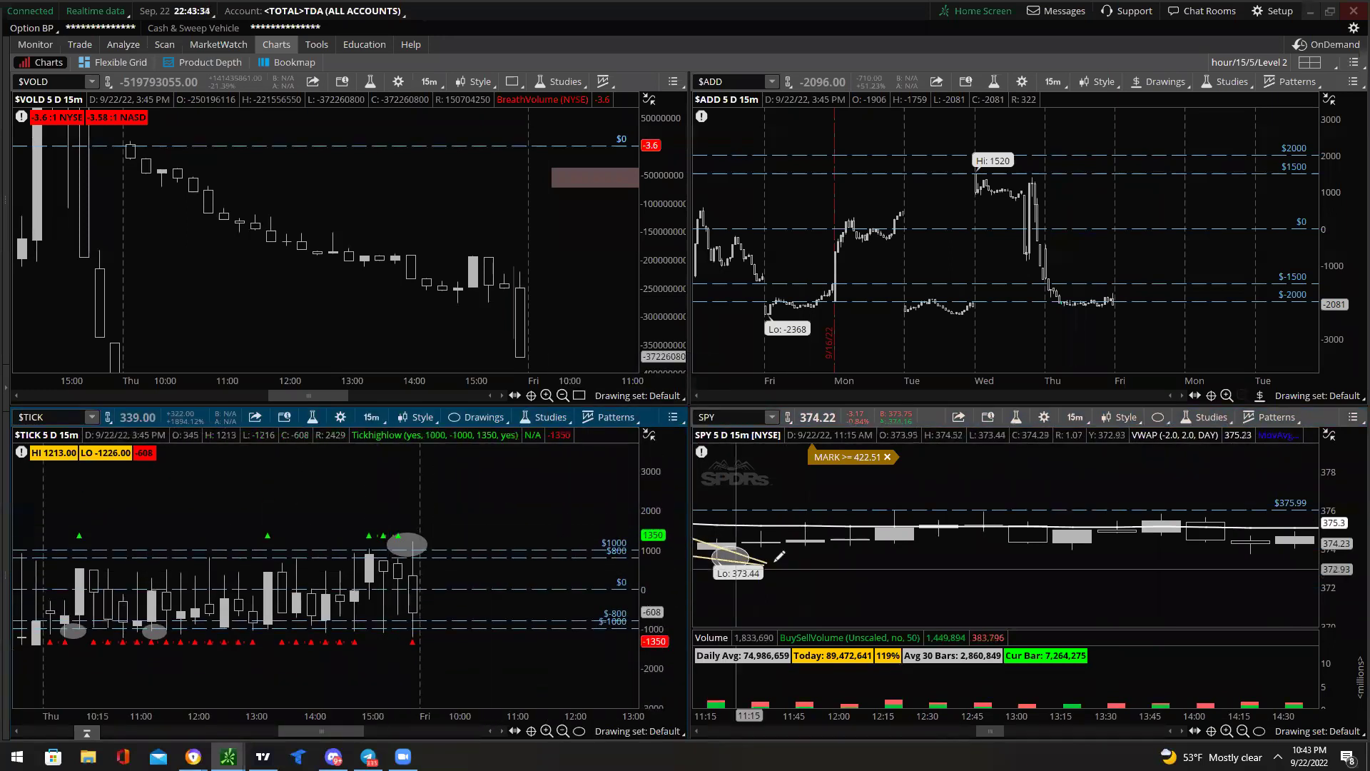
Compare SPY's circled late-session high on Thursday with the $TICK extreme circled above 1000.
right_click(1226, 476)
left_click(1263, 368)
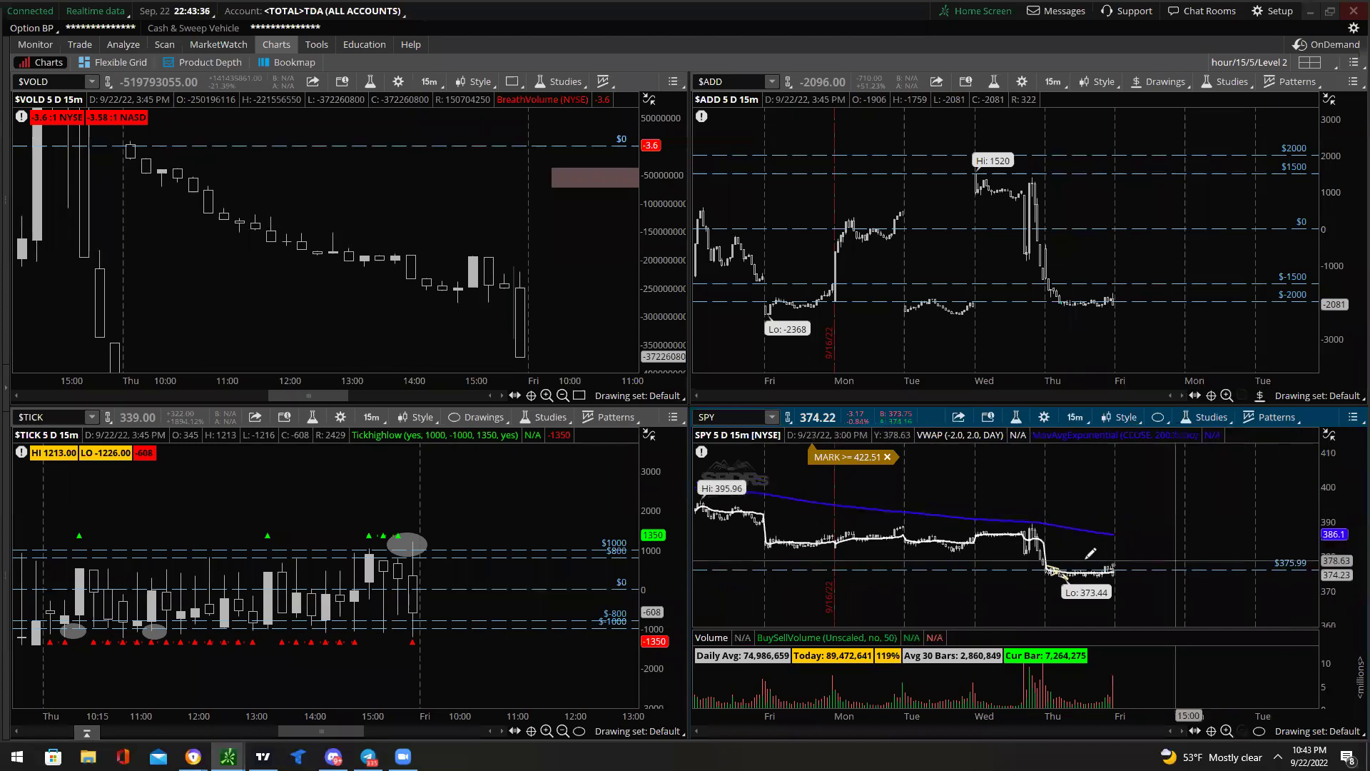
left_click_drag(1140, 473, 933, 612)
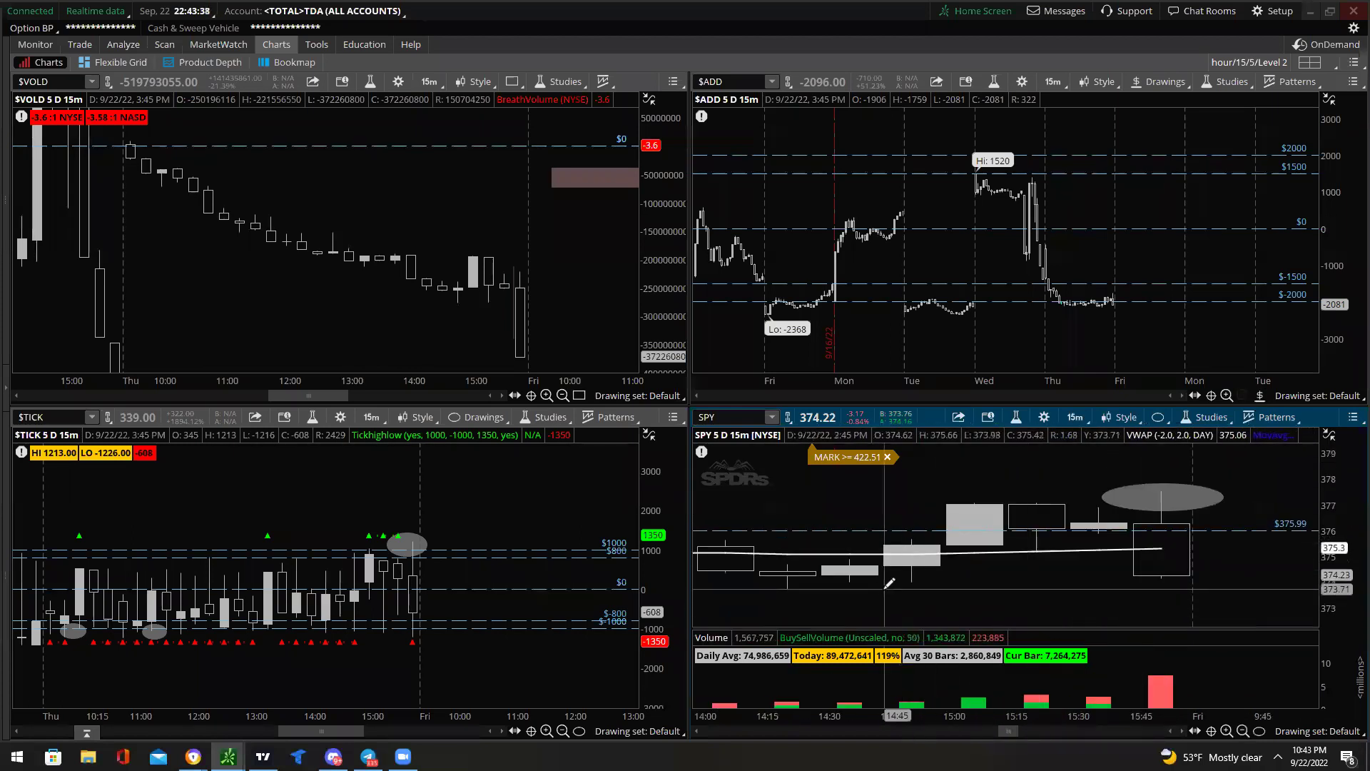
mouse_move(1194, 482)
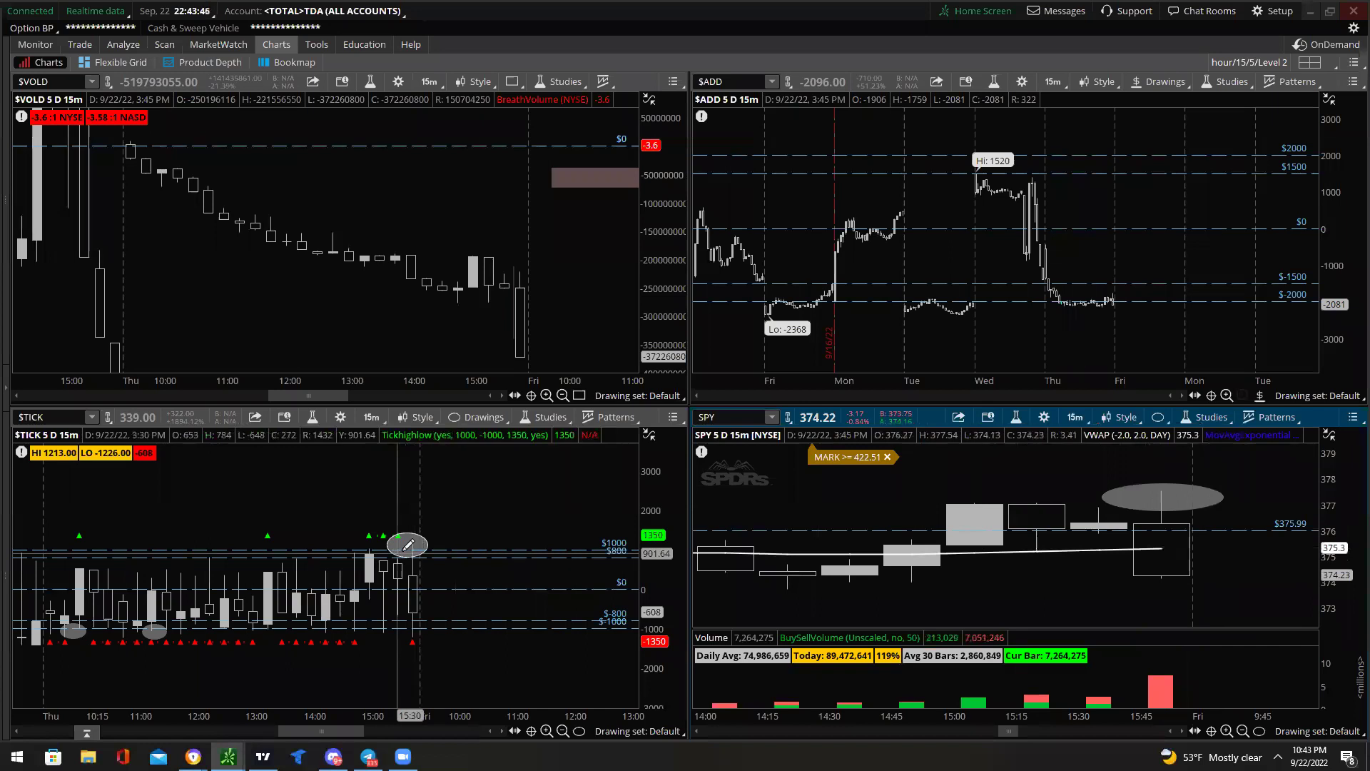
mouse_move(428, 535)
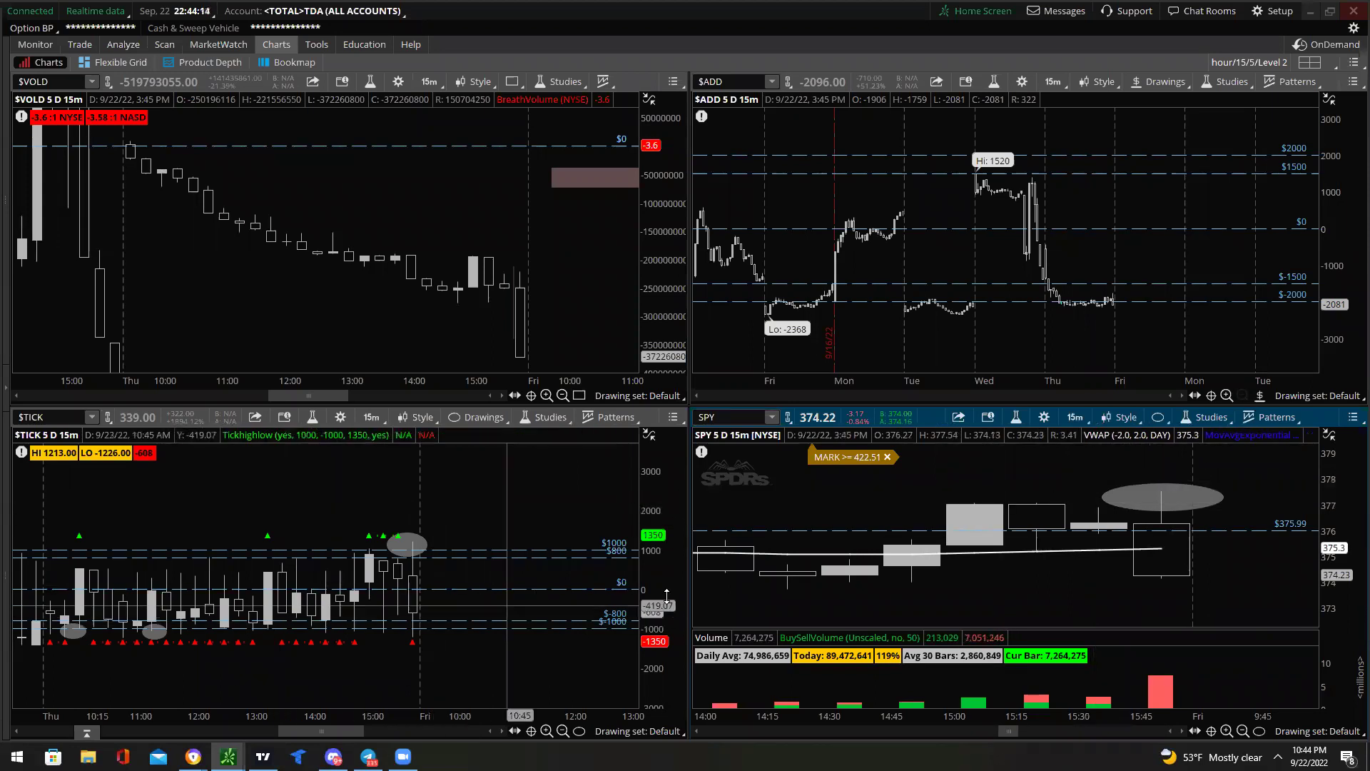
Refit SPY on Thursday morning, expand its price scale, and compare its circled low with the $TICK extreme near -1000.
right_click(906, 474)
left_click(1010, 373)
left_click_drag(984, 535, 1138, 611)
left_click_drag(898, 505, 1049, 581)
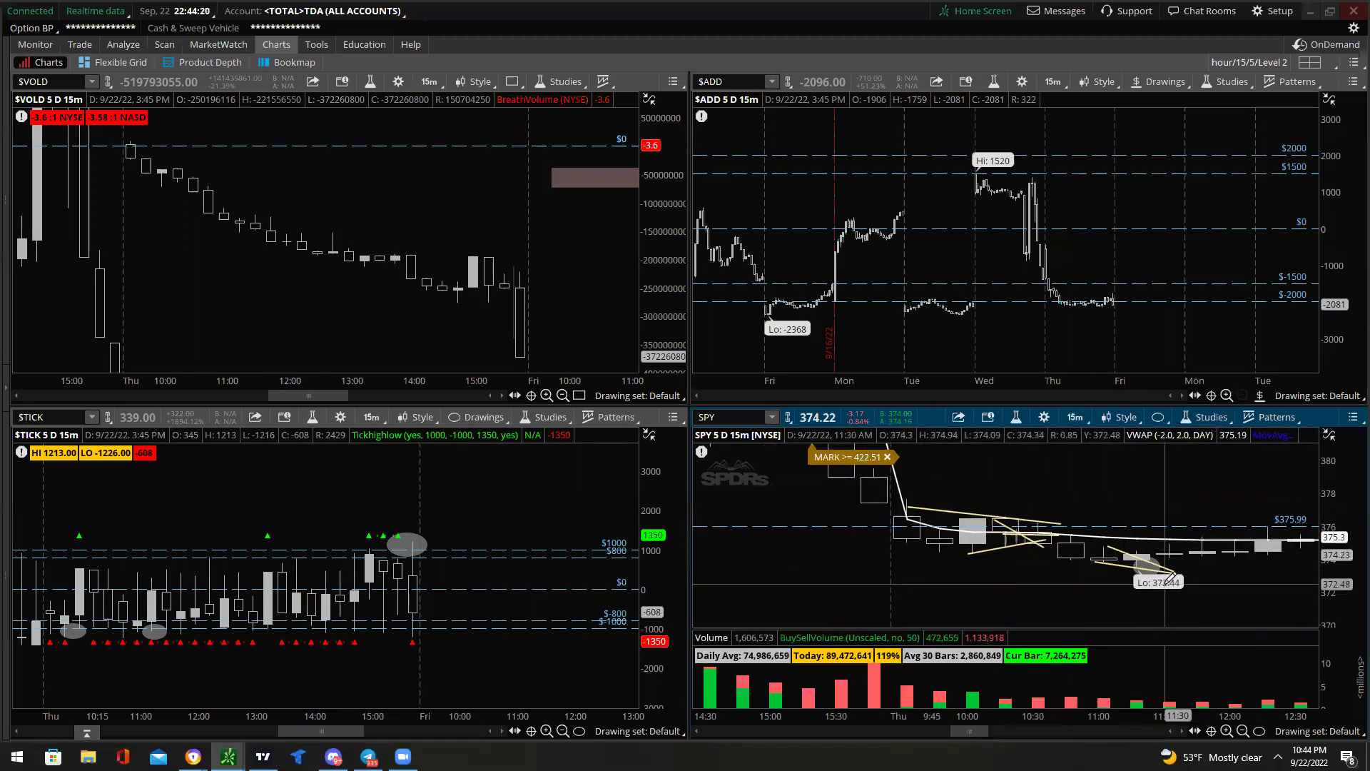
left_click_drag(1348, 539, 1349, 510)
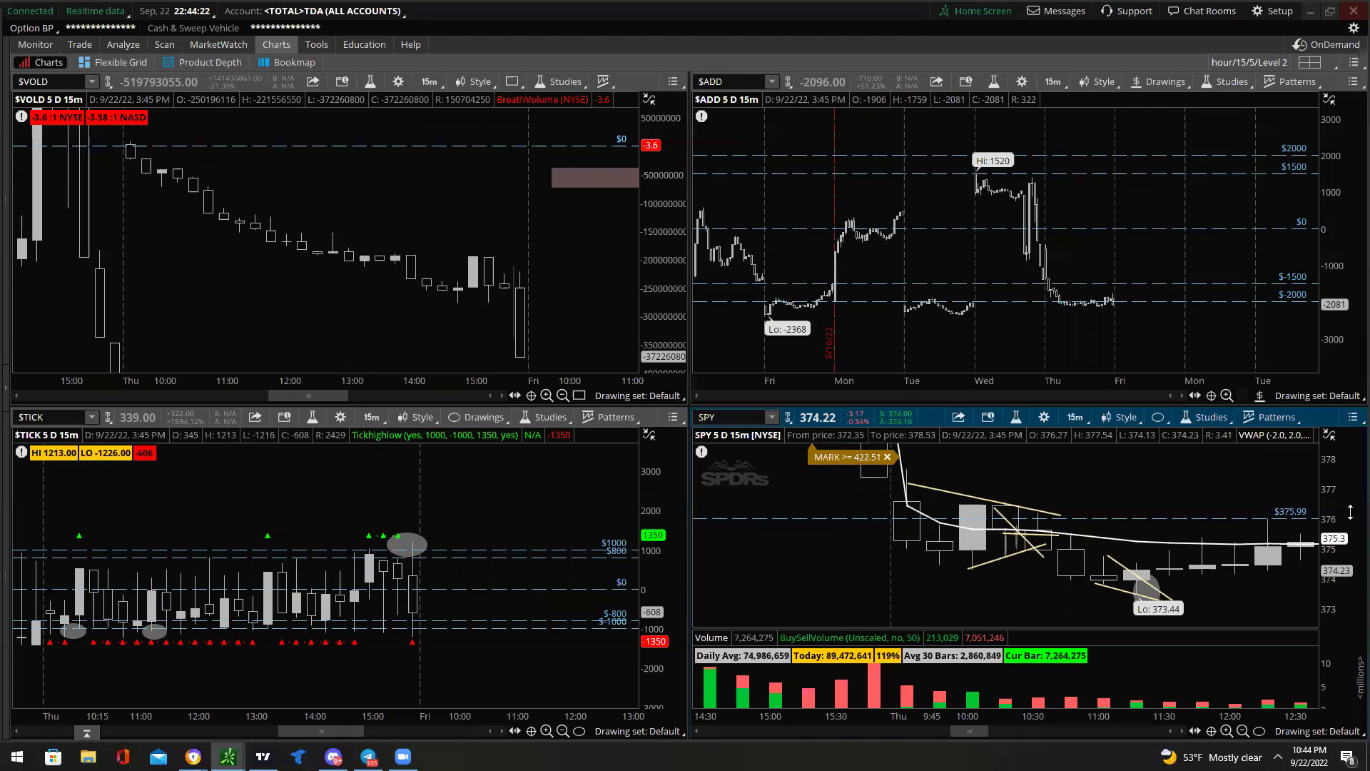
mouse_move(155, 631)
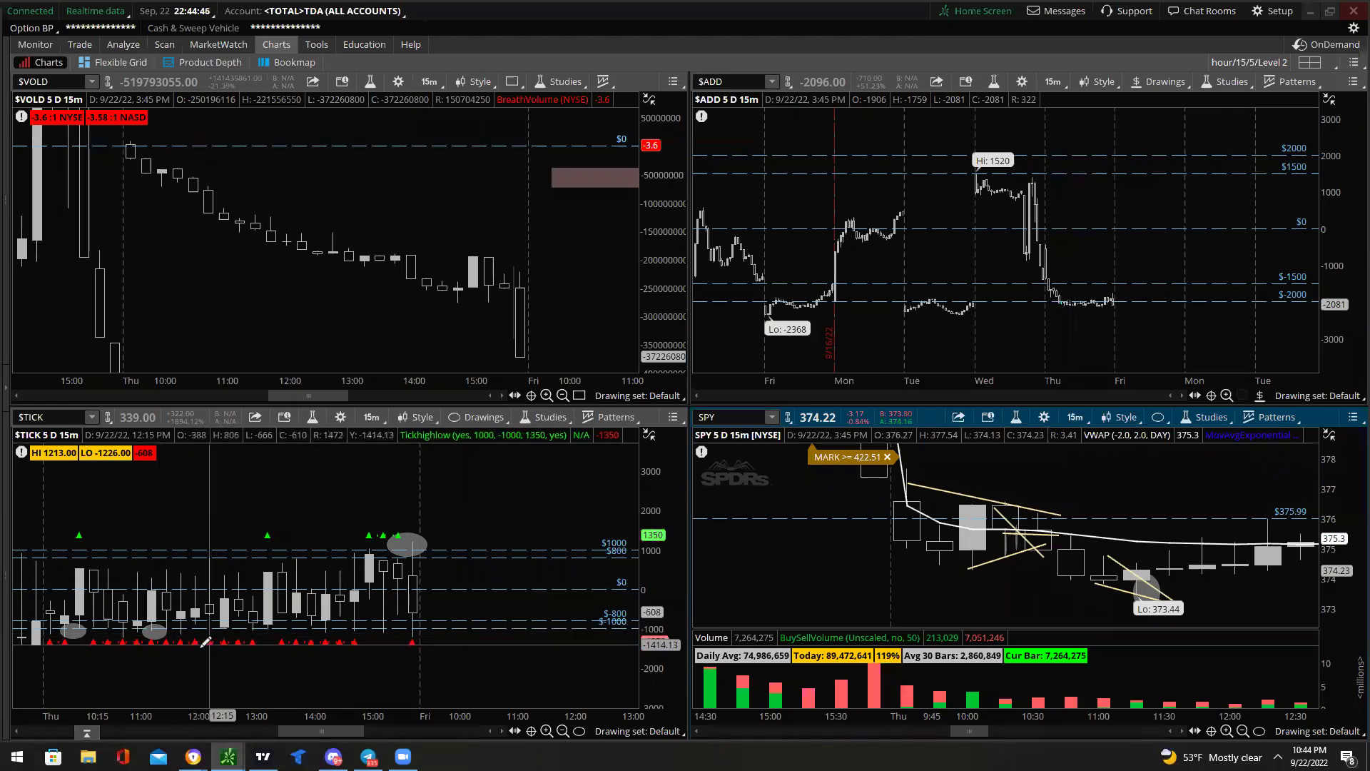
Examine SPY's candles around Thursday's circled low and through the rest of the session against the VWAP line.
scroll(1108, 546, "down", 5)
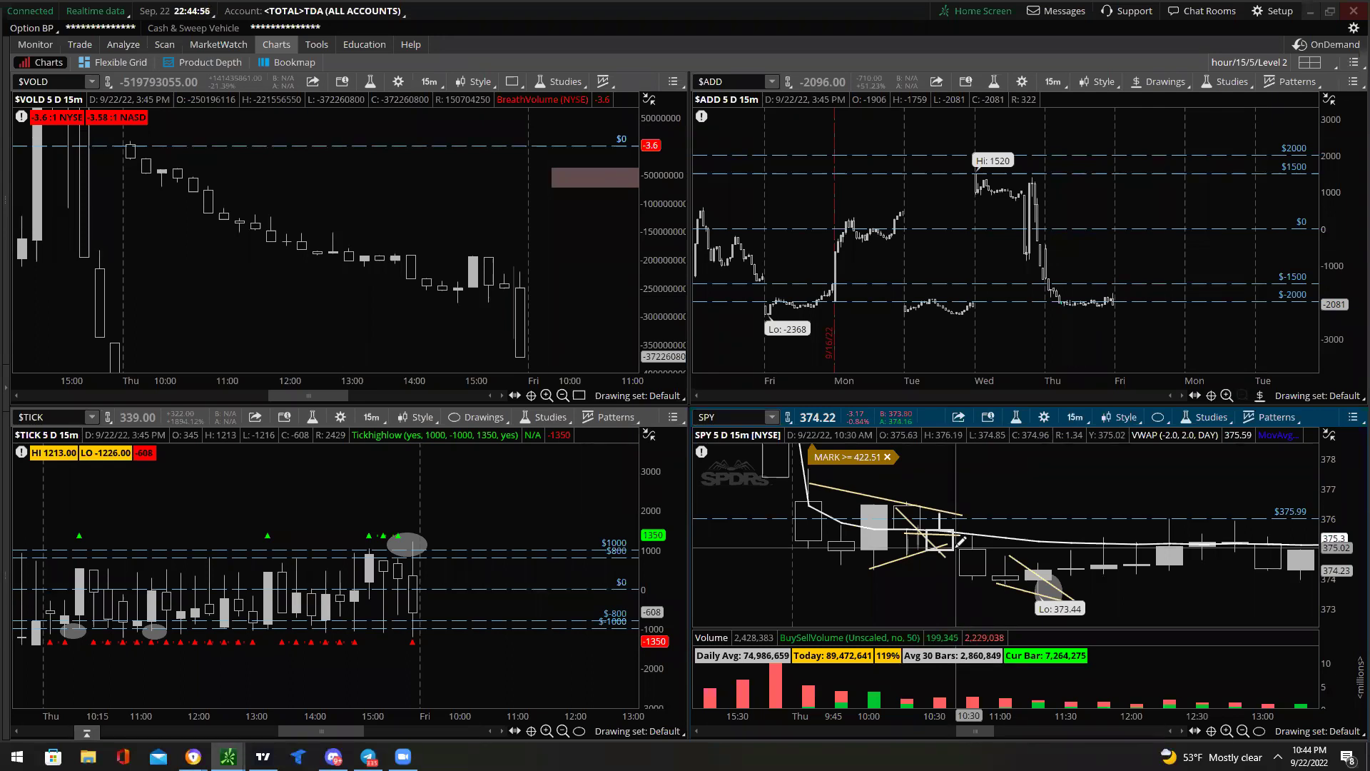
left_click_drag(889, 564, 1156, 606)
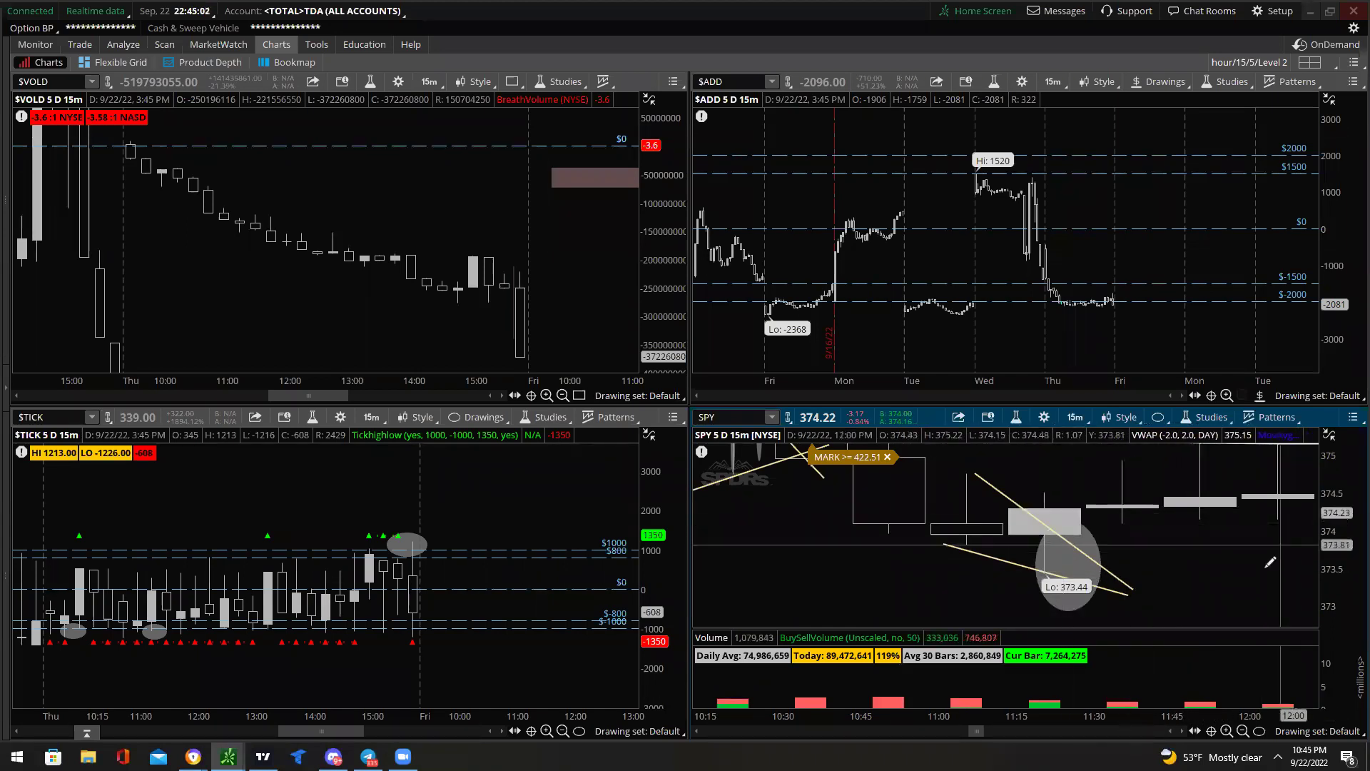
scroll(1349, 499, "down", 3)
left_click_drag(1350, 496, 1350, 528)
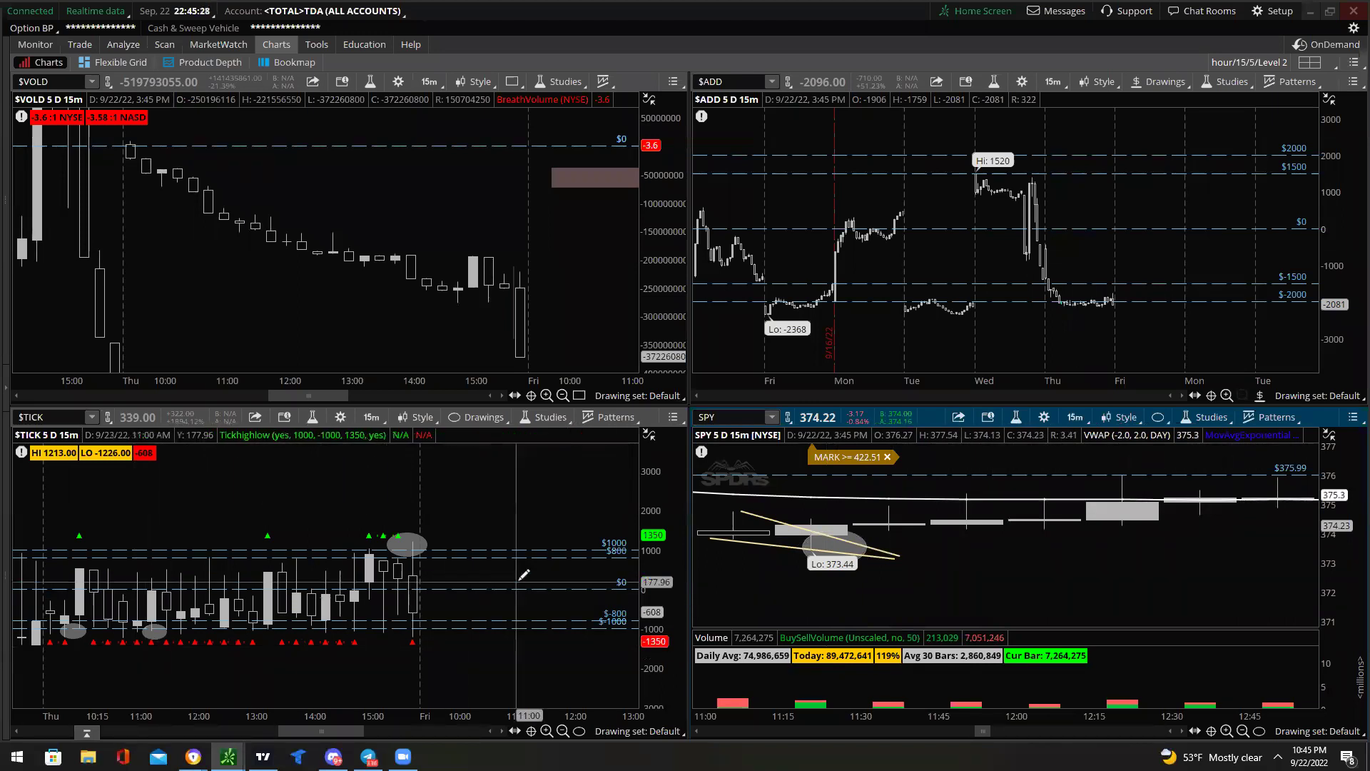
left_click_drag(828, 546, 1054, 548)
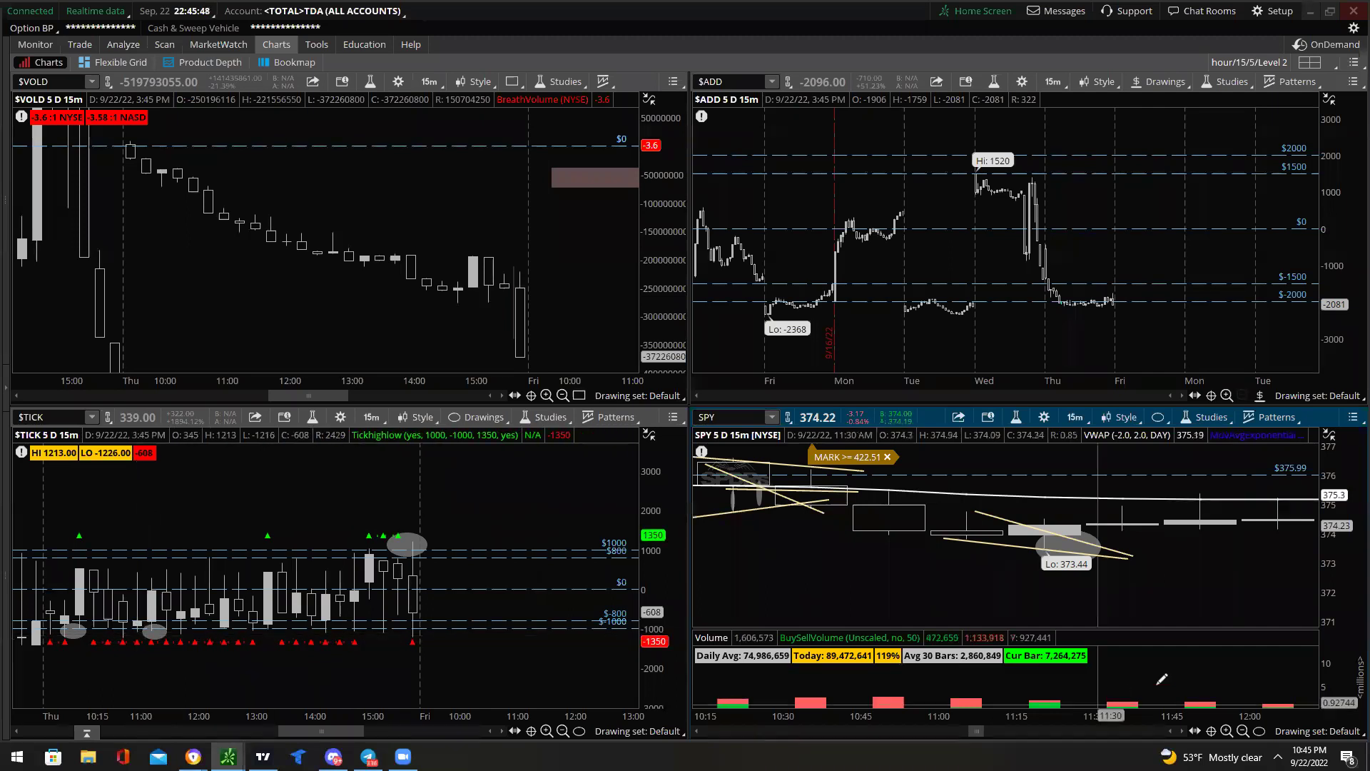
left_click(1243, 731)
left_click(1242, 731)
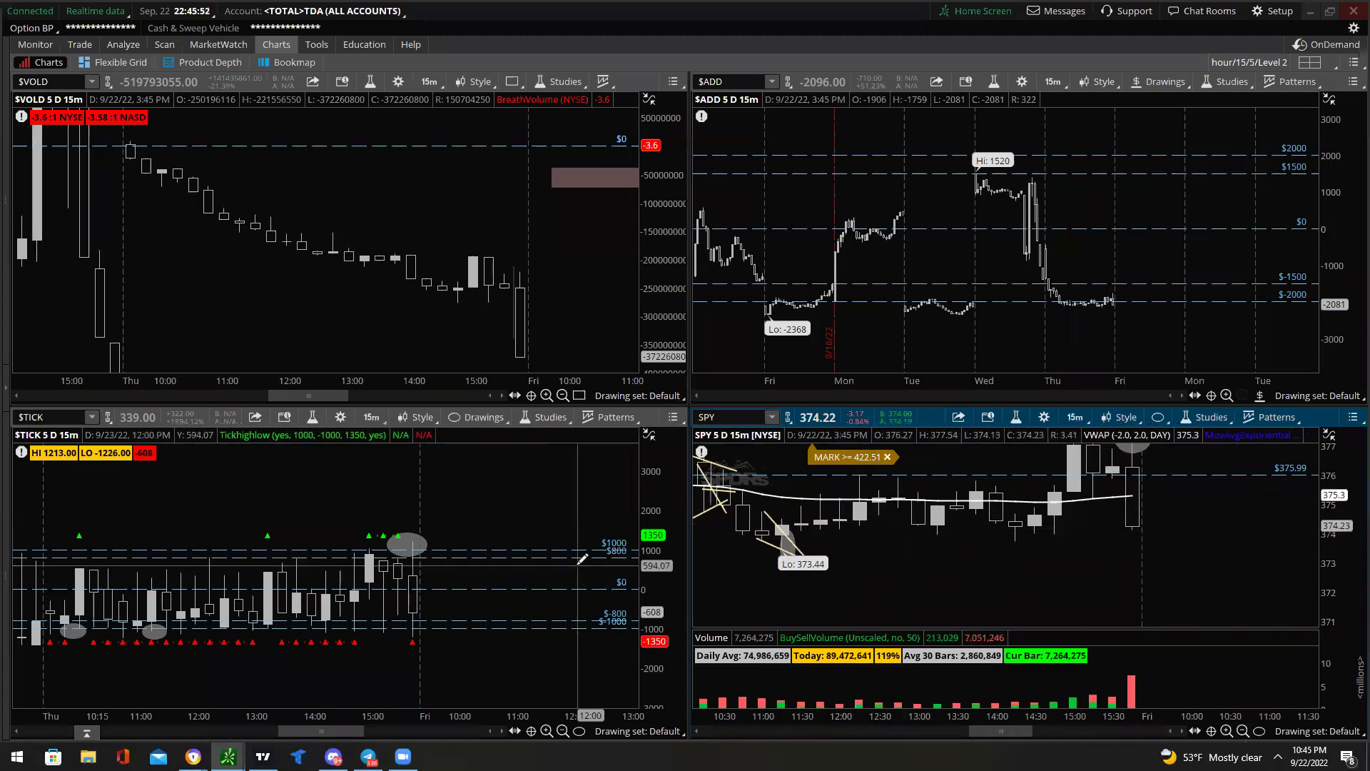
Refit $VOLD, compress its price scale, and frame the sessions from Tuesday through Thursday around the $0 line.
scroll(599, 567, "up", 5)
scroll(574, 562, "down", 5)
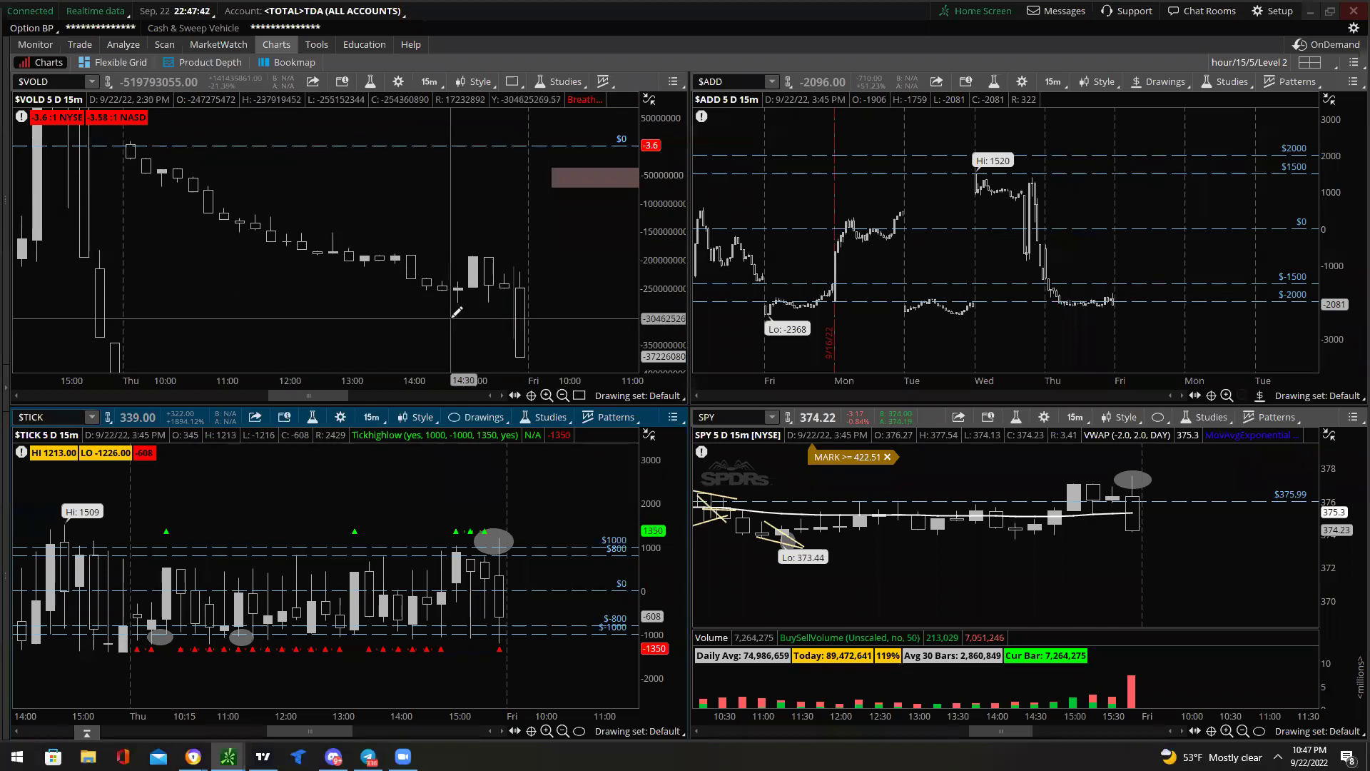
right_click(444, 187)
scroll(676, 236, "down", 3)
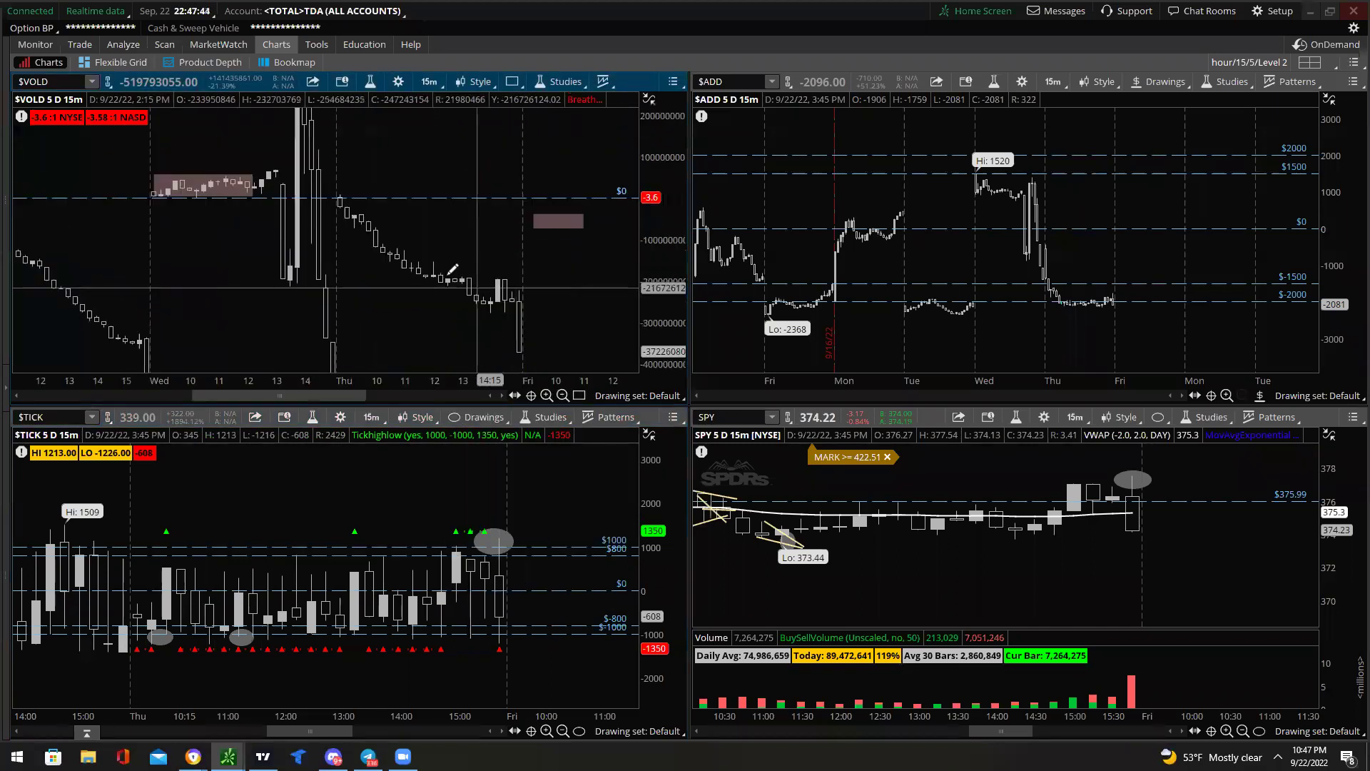
left_click_drag(676, 235, 676, 257)
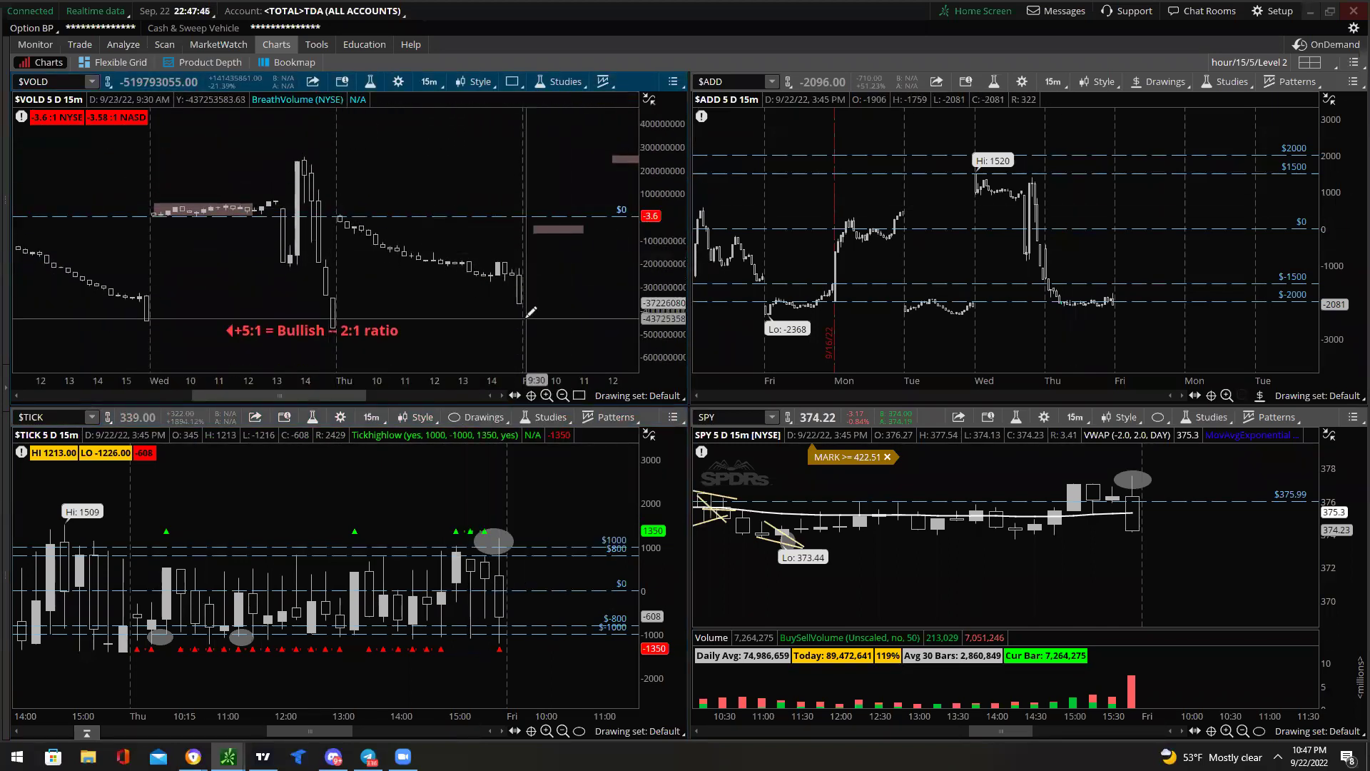
scroll(531, 312, "up", 3)
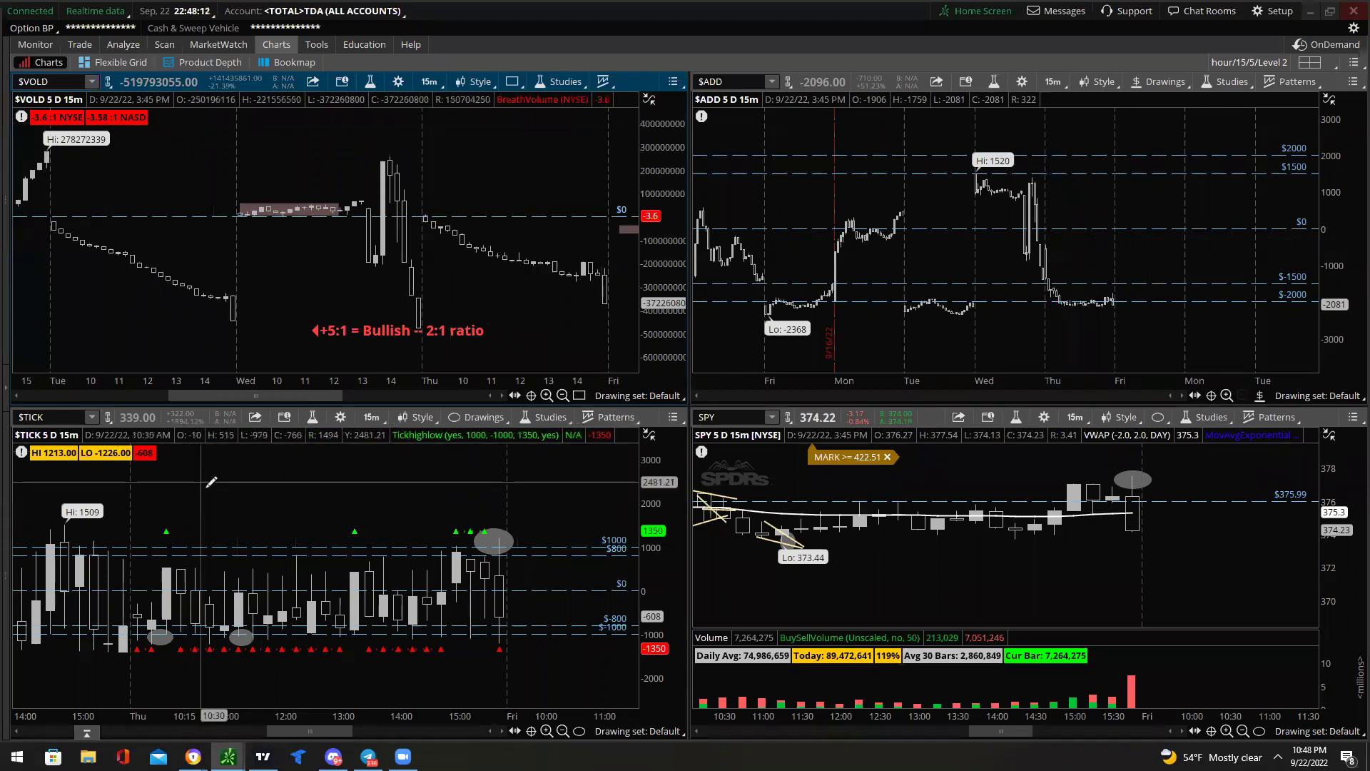
Examine $VOLD's boxed Wednesday morning range and Tuesday's full session against the $0 line.
left_click_drag(651, 605, 651, 598)
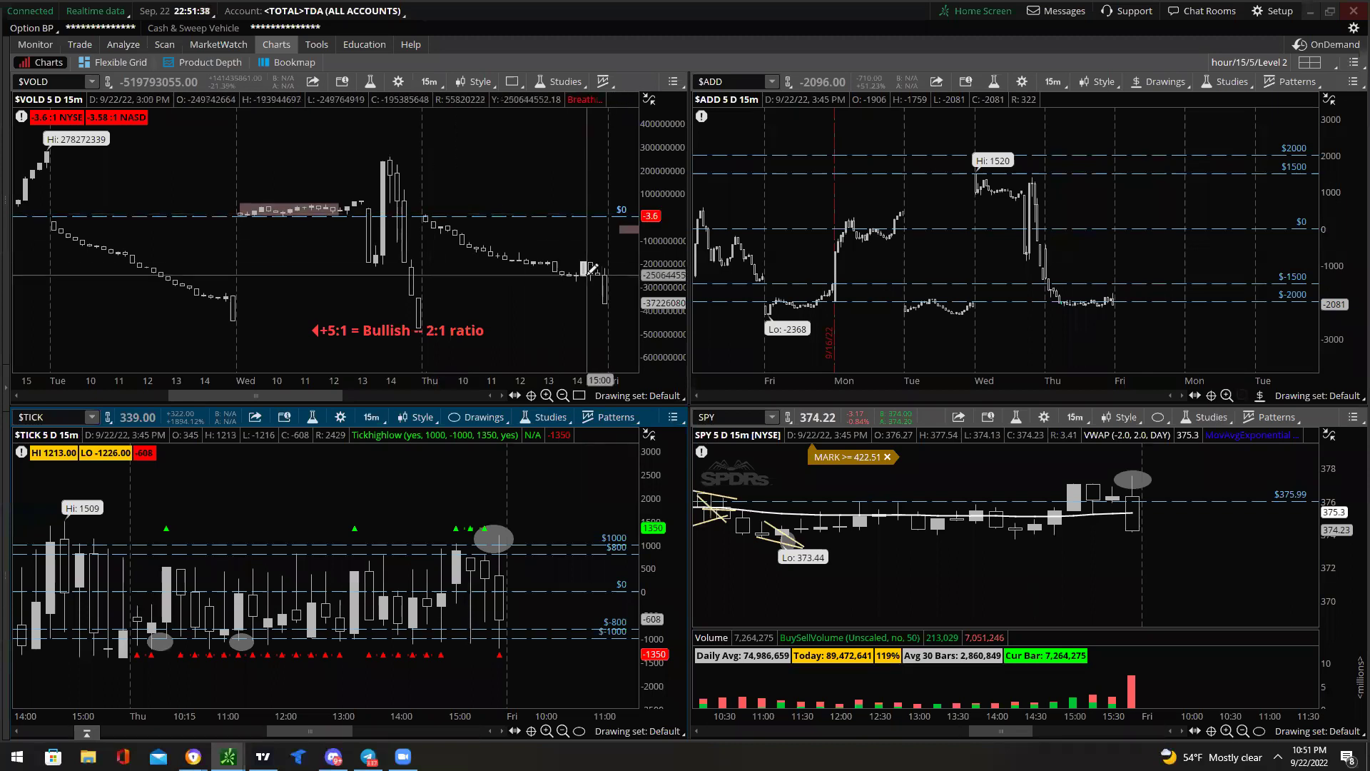
scroll(191, 196, "up", 2)
scroll(191, 196, "down", 2)
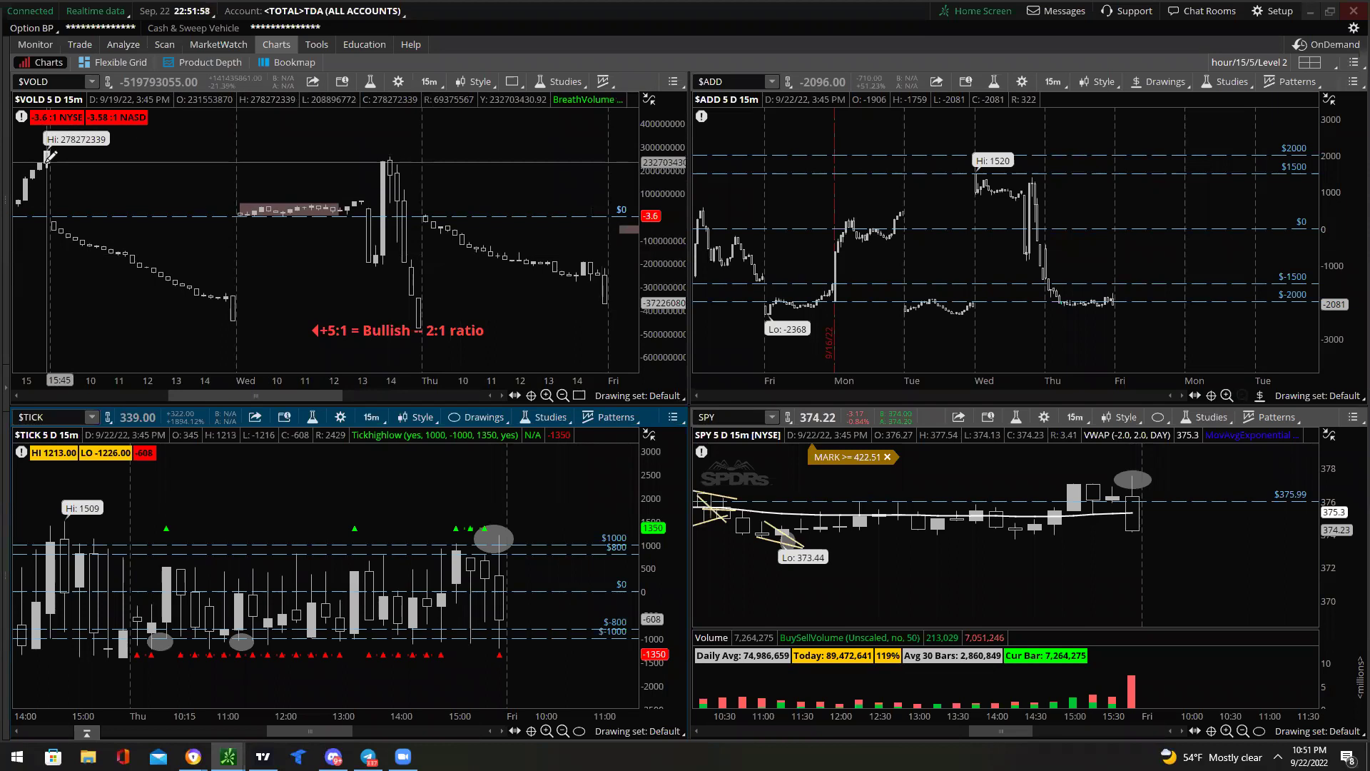
scroll(339, 246, "up", 5)
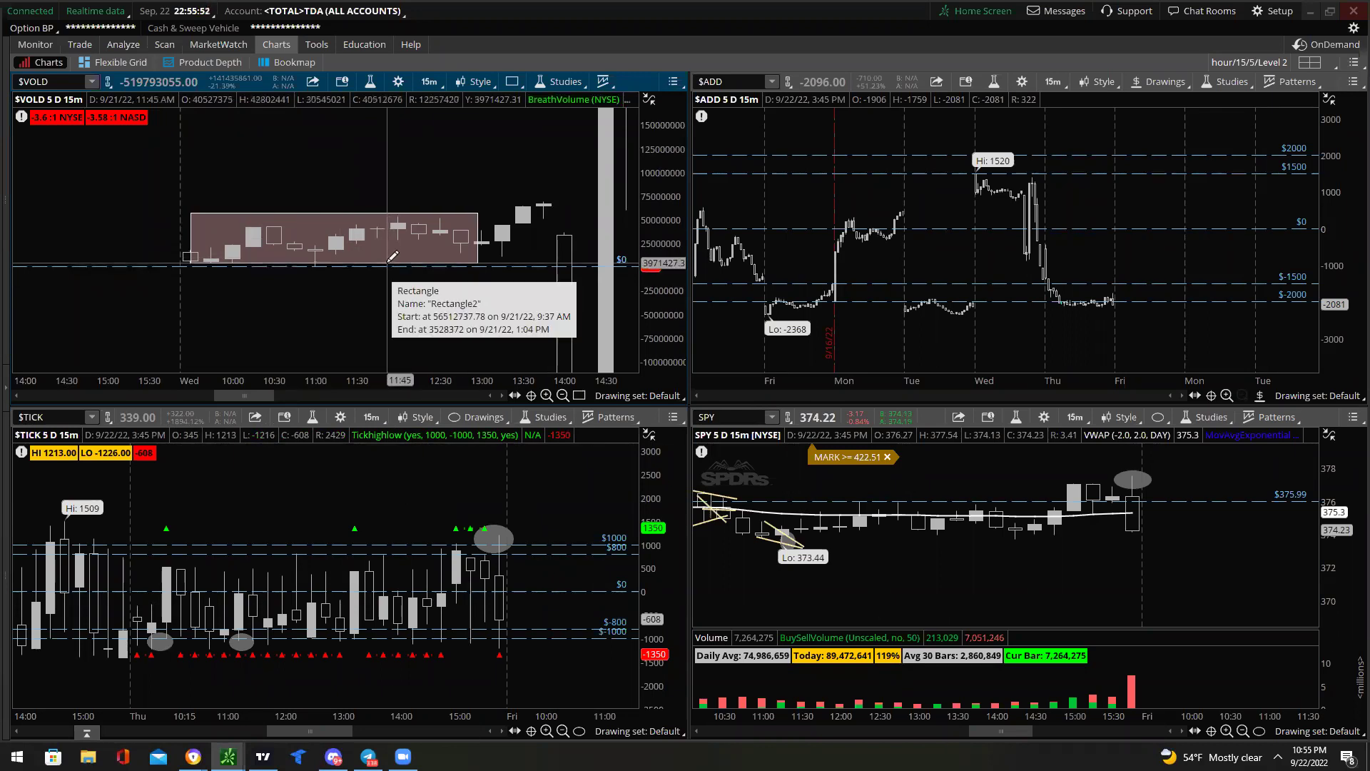
scroll(233, 320, "up", 5)
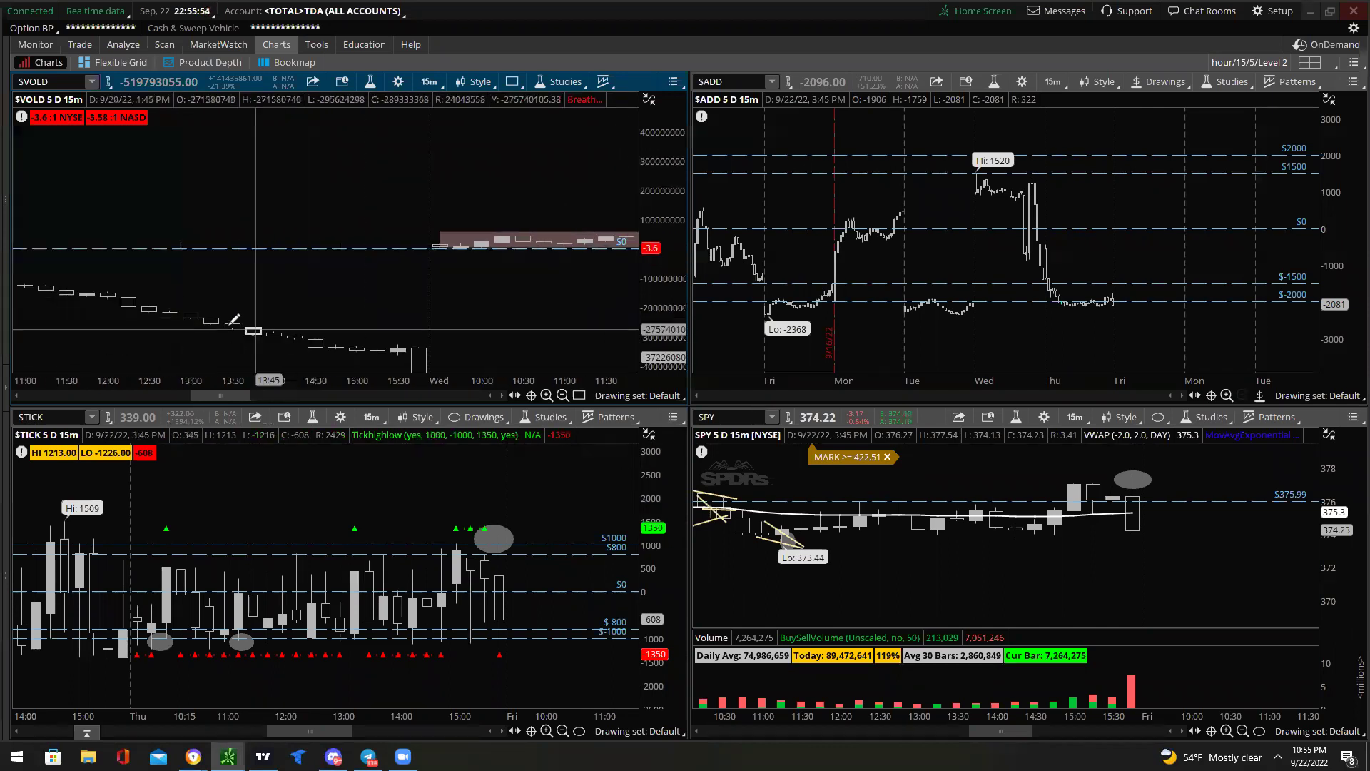
scroll(233, 321, "up", 3)
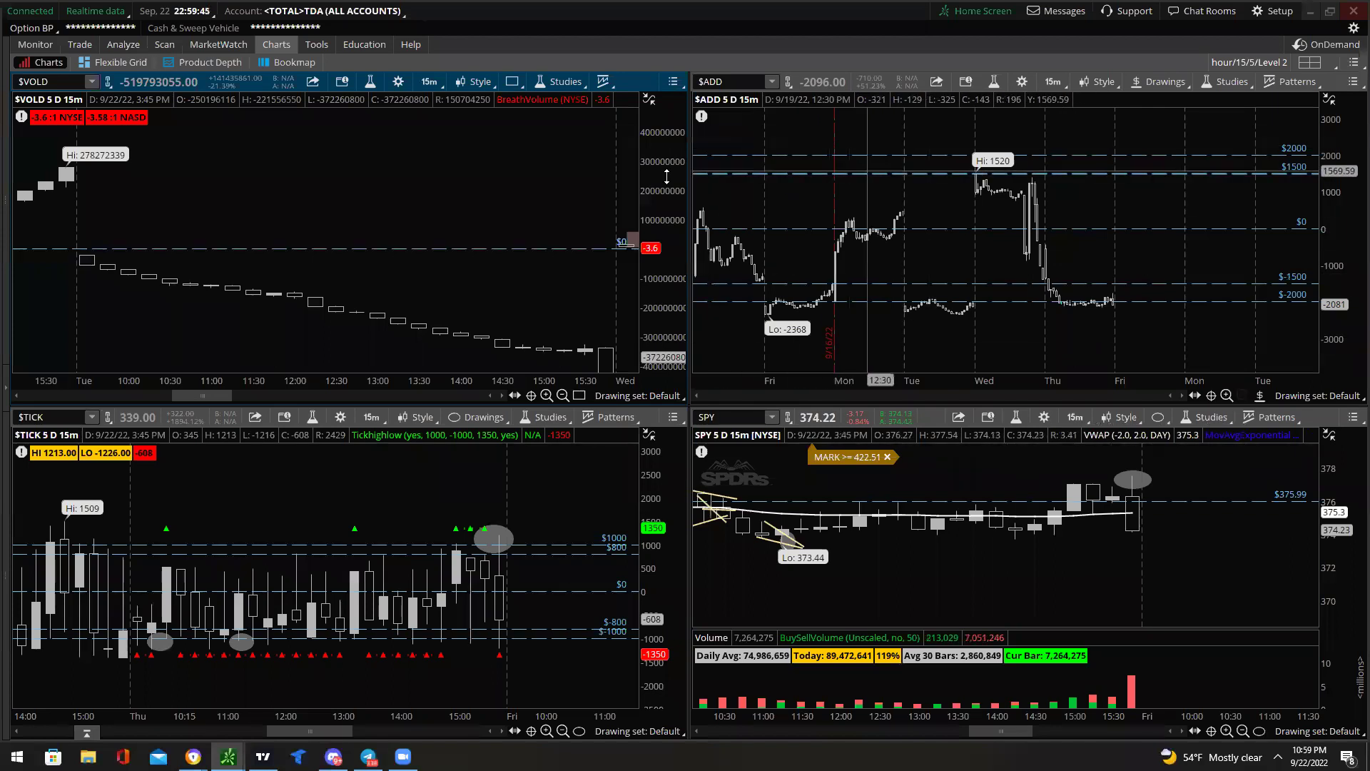
View SPY's 2-minute and 5-minute charts in the flexible grid, and return to the four-chart breadth layout.
left_click(108, 64)
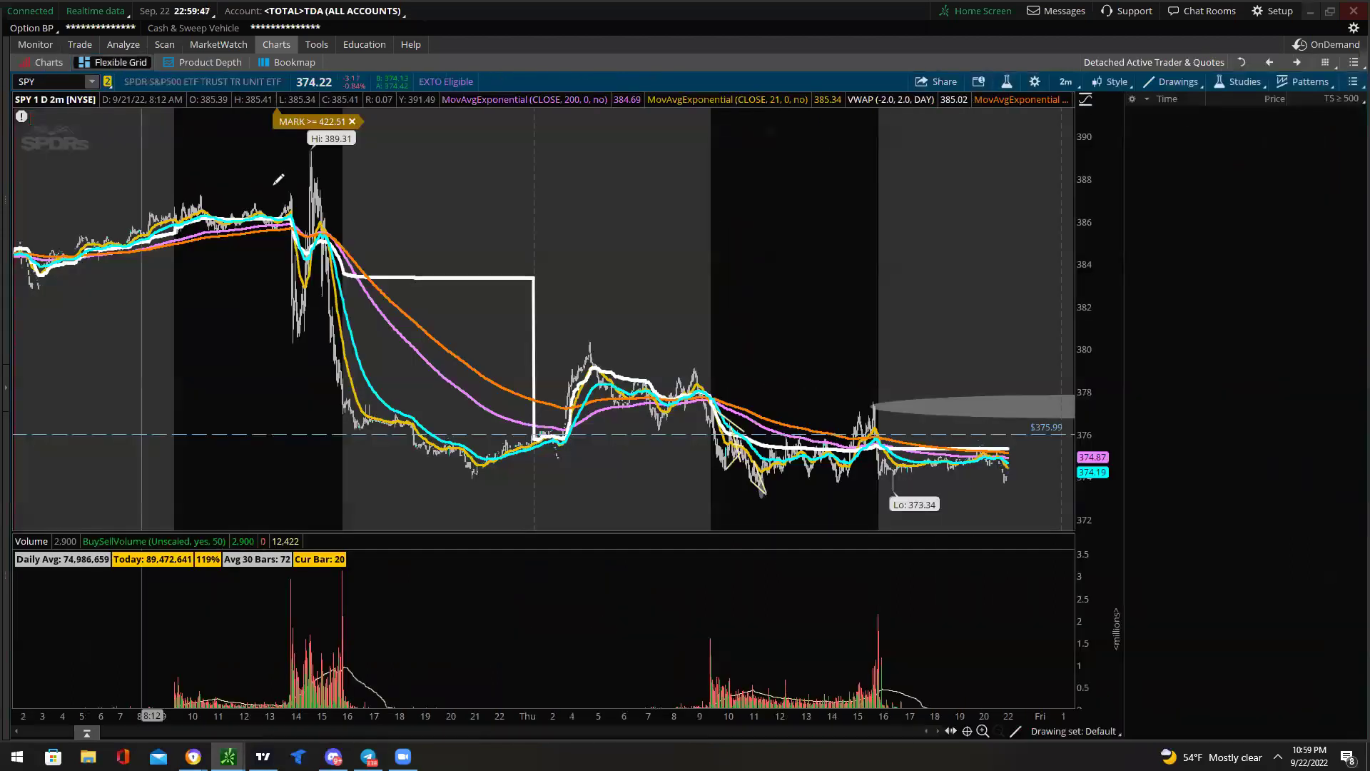
right_click(606, 237)
left_click(1329, 63)
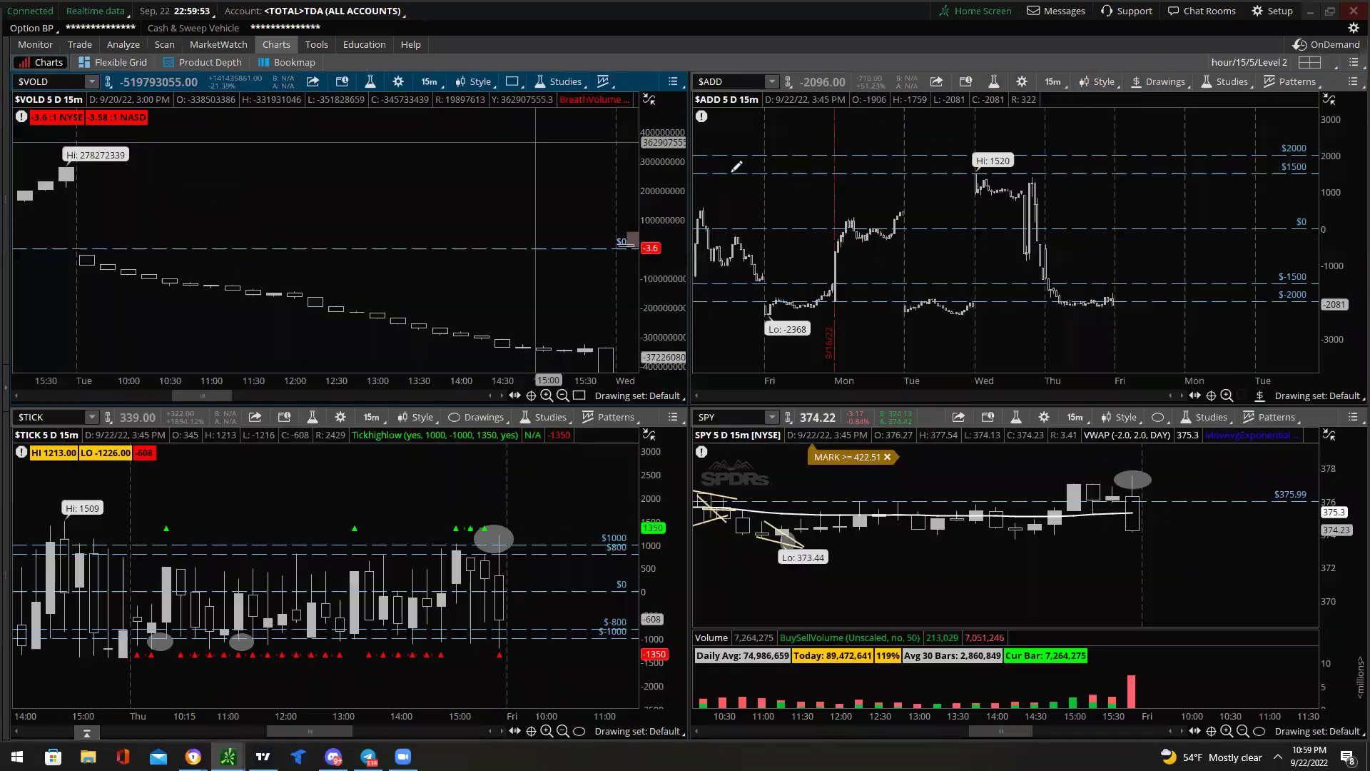
left_click(93, 64)
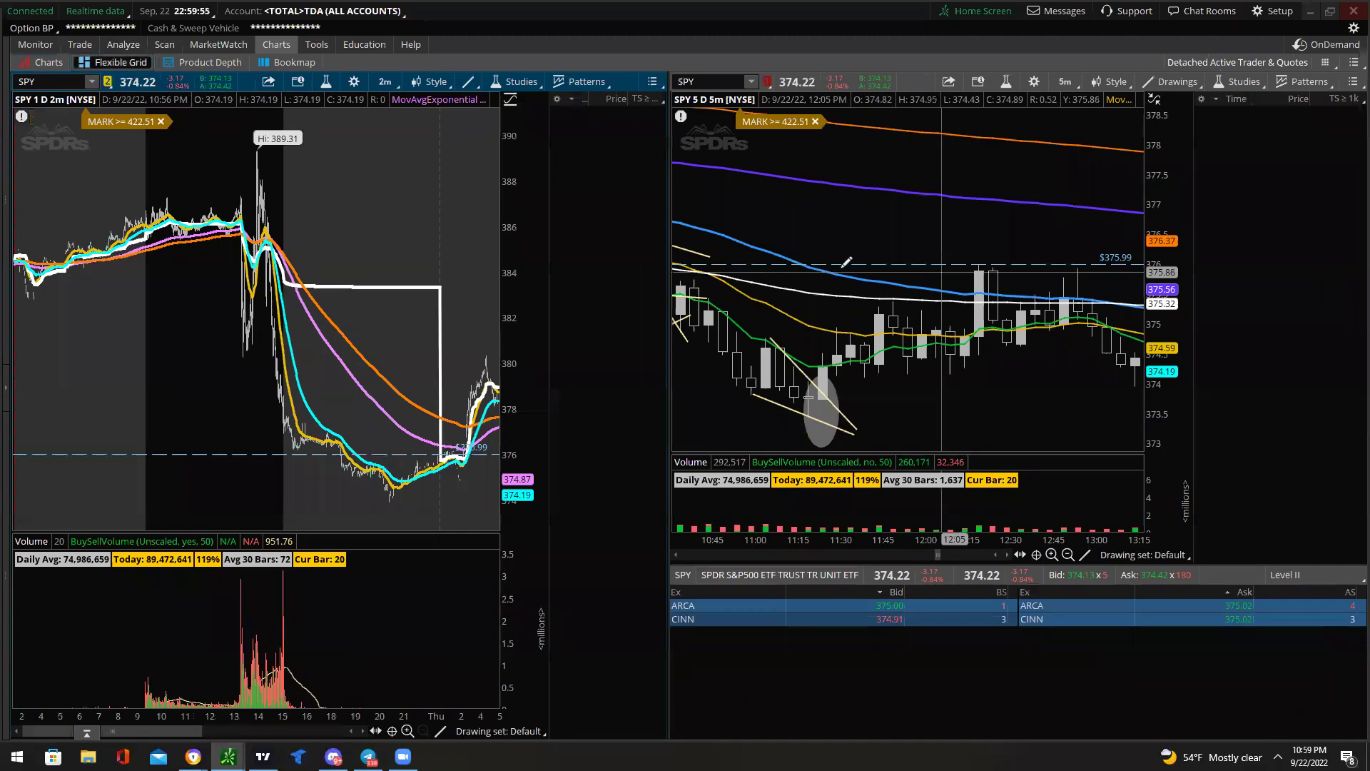
left_click(29, 66)
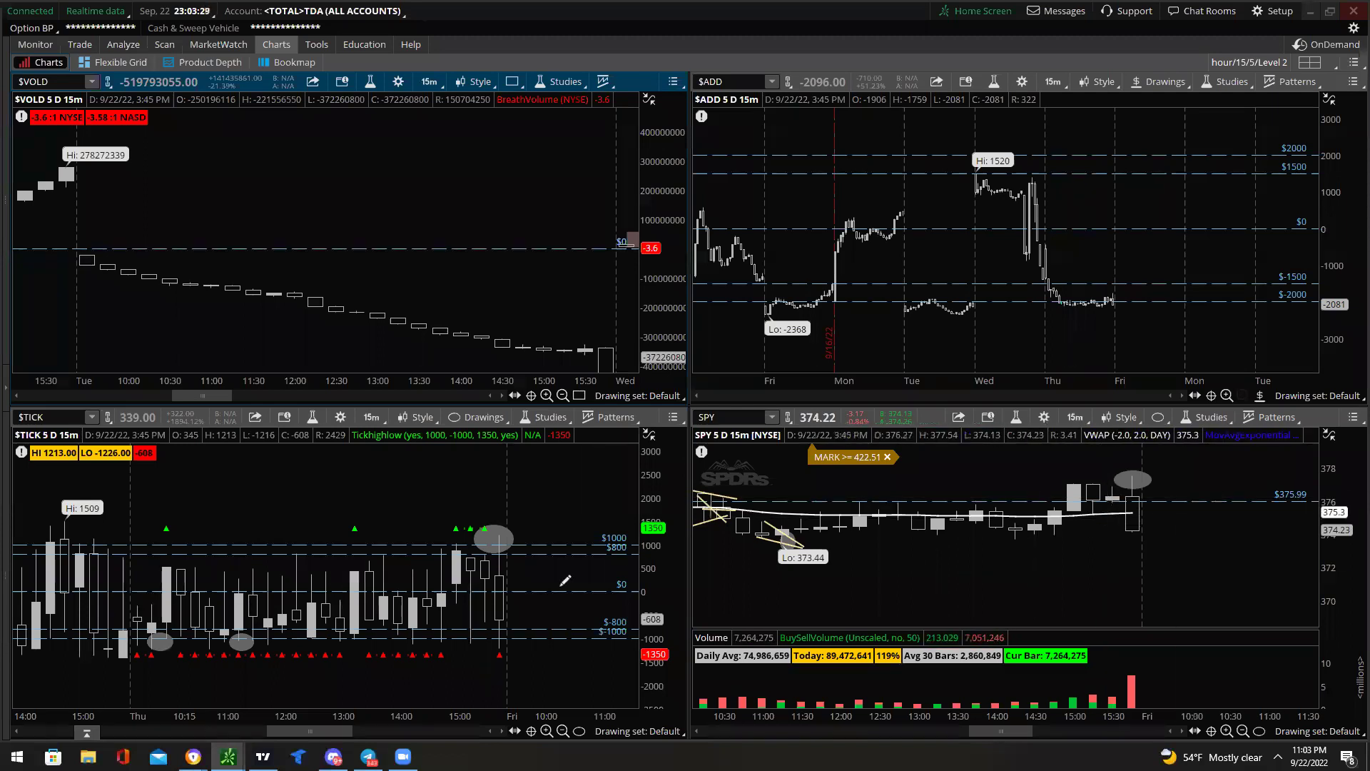
Shift $TICK back to include Wednesday, and refit $VOLD to frame Thursday's full session.
scroll(539, 553, "up", 5)
scroll(539, 553, "up", 1)
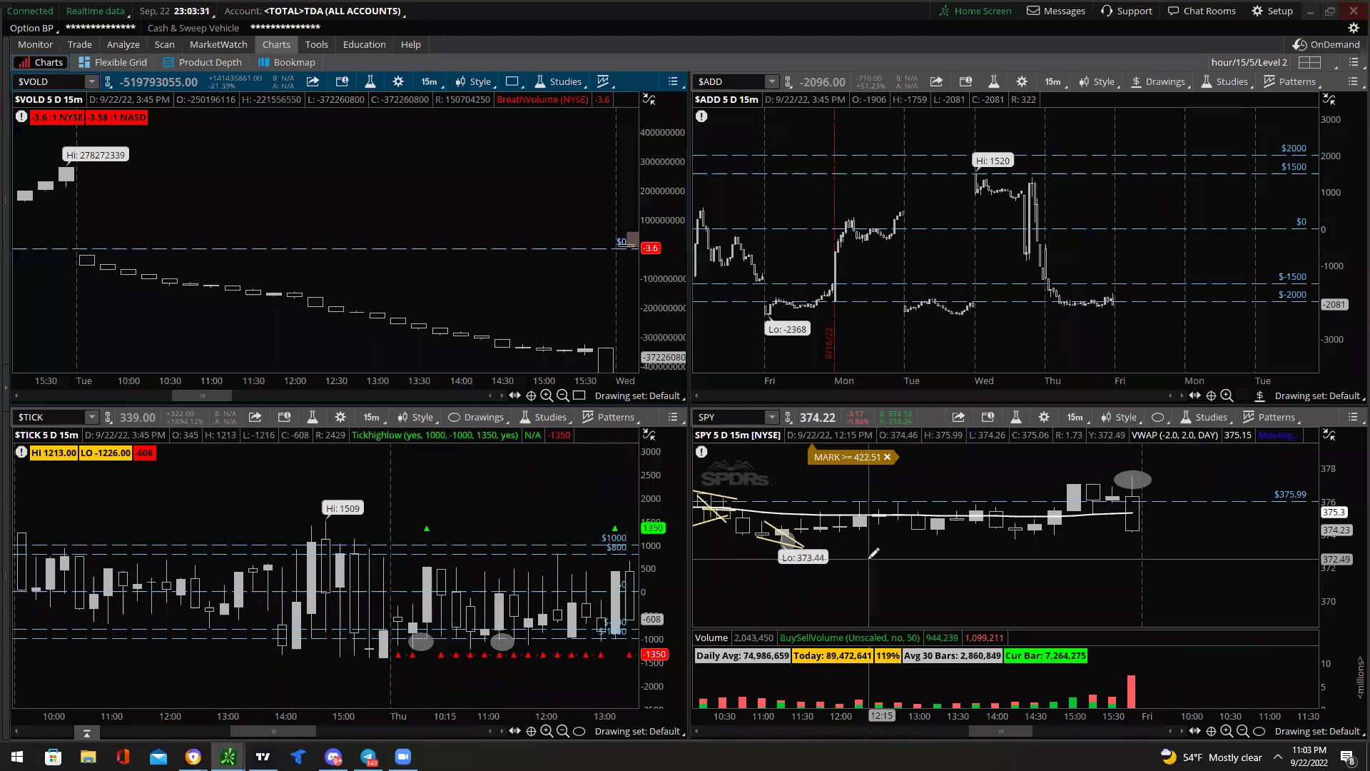
right_click(497, 197)
left_click(545, 208)
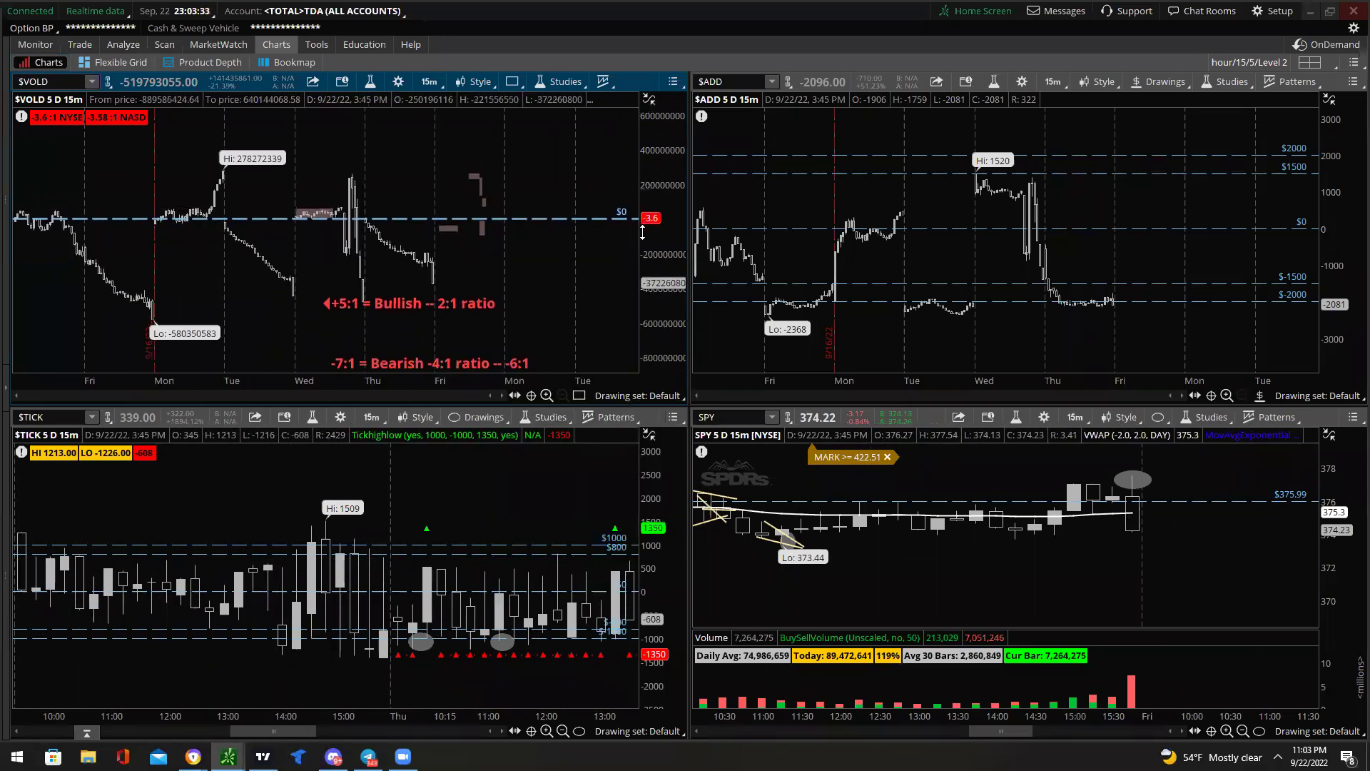
scroll(435, 302, "up", 3)
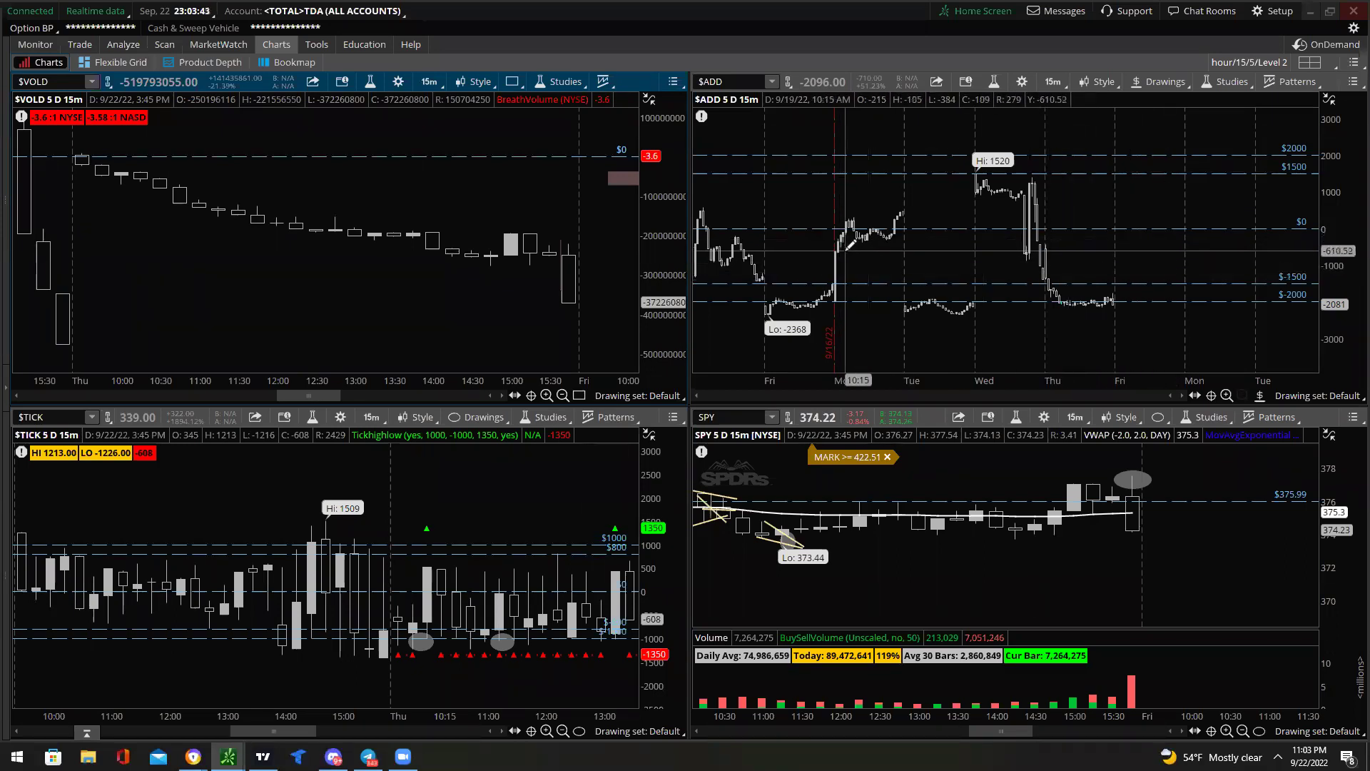
Set the $ADD chart to 30 days with a 15-minute aggregation, and frame the sessions around Friday, September 2.
left_click(1052, 84)
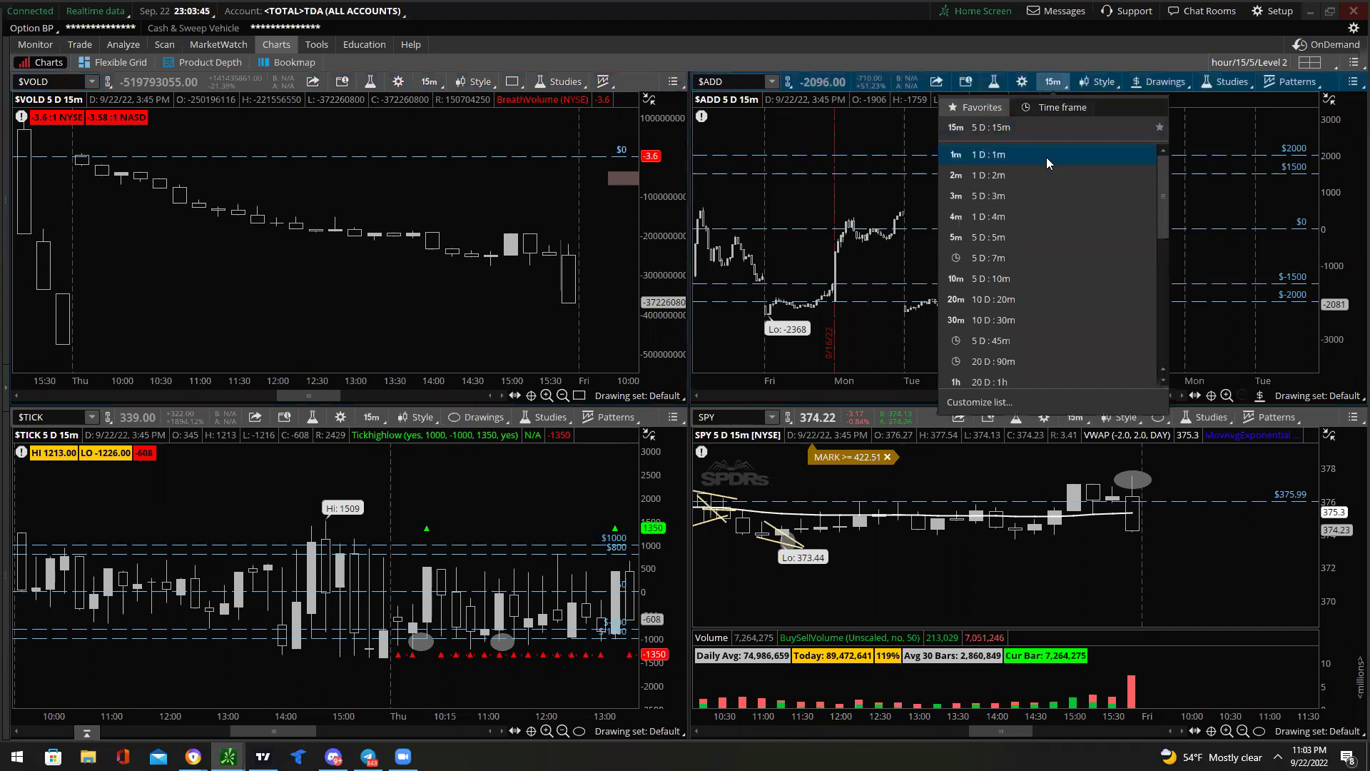
left_click(1023, 130)
left_click(1052, 81)
left_click(1059, 106)
left_click(1090, 200)
left_click(1086, 307)
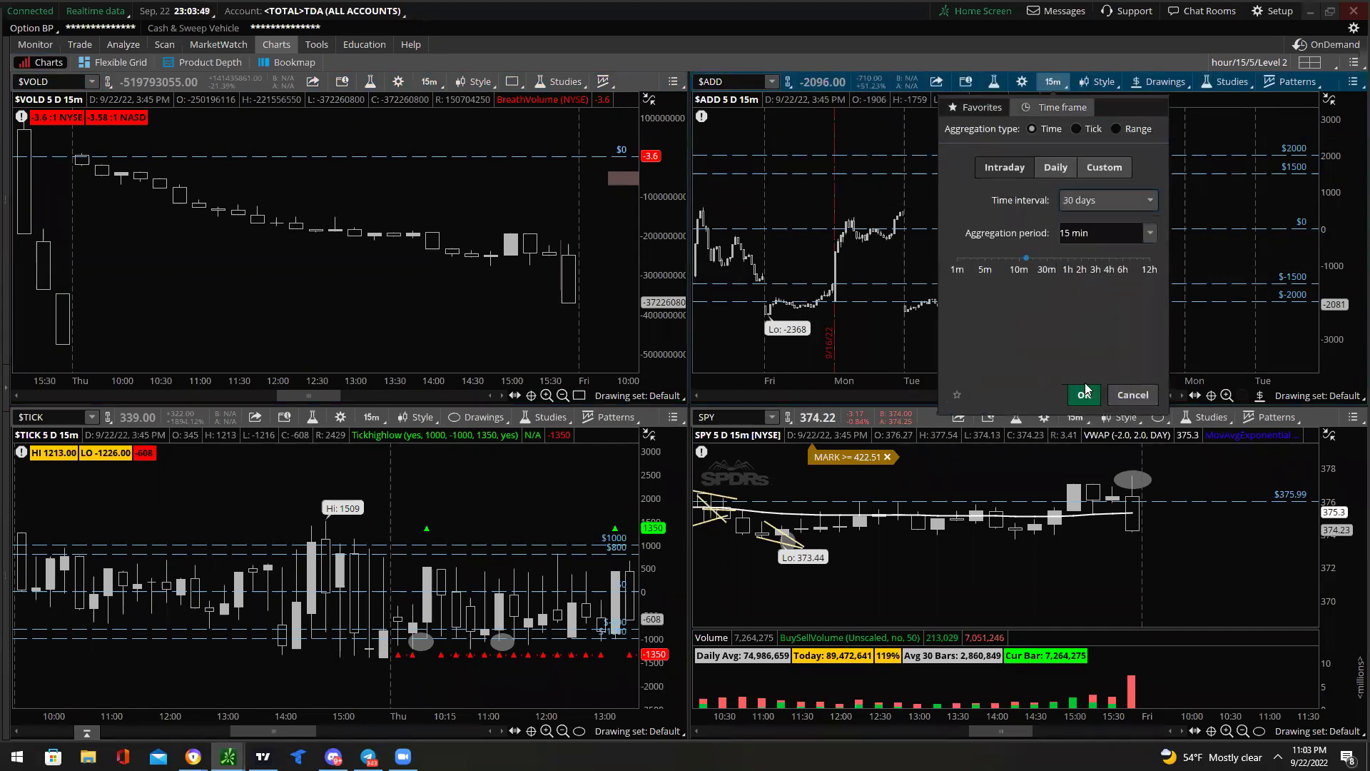
left_click(1084, 394)
right_click(944, 215)
left_click(1073, 243)
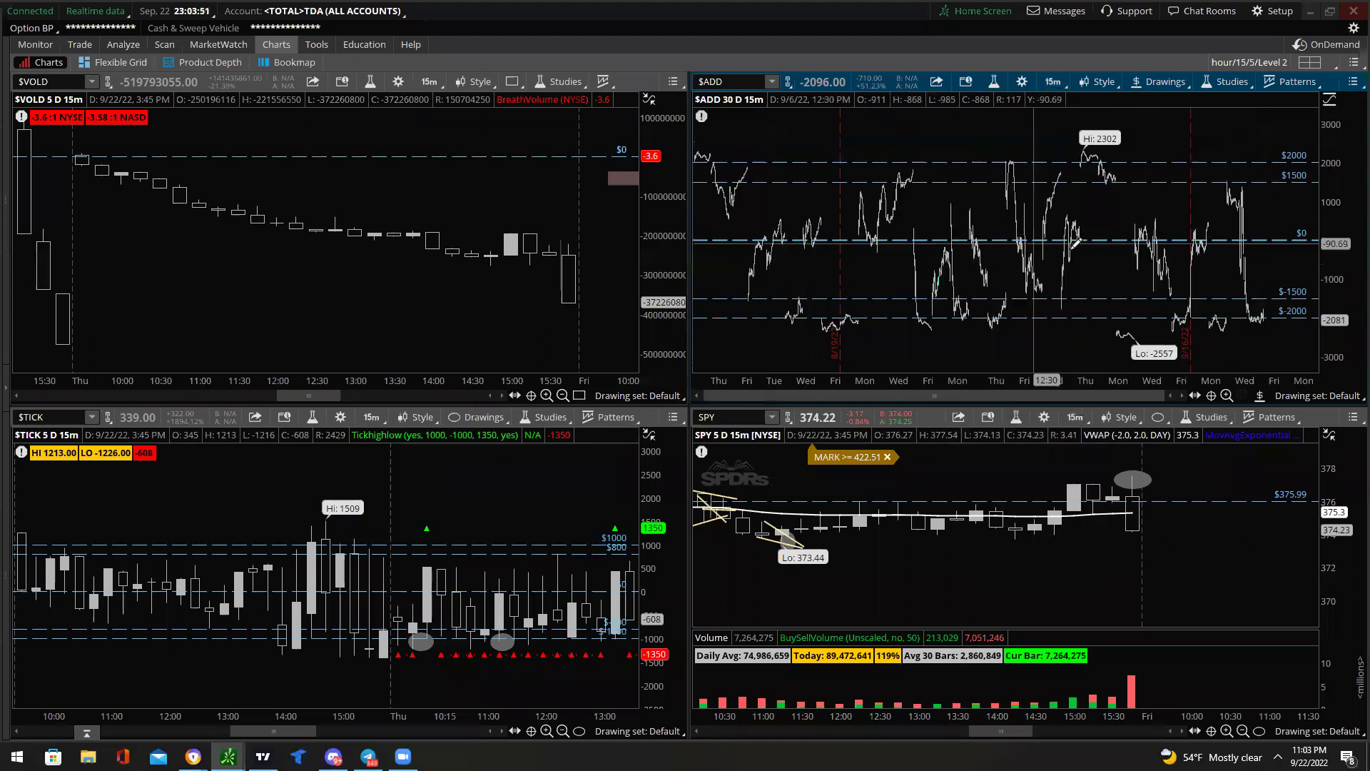
left_click_drag(937, 177, 1039, 284)
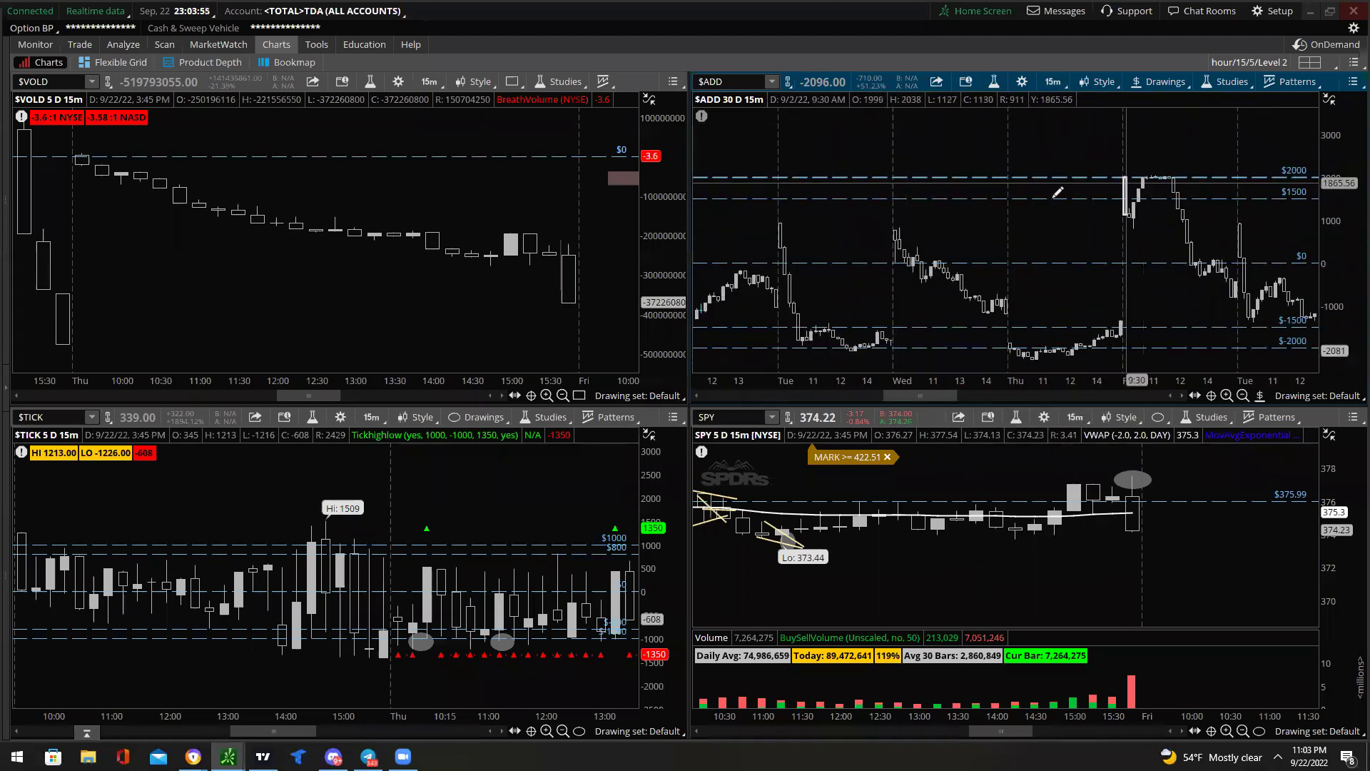
Set the $VOLD chart to 30 days with a 15-minute aggregation, and frame its early September sessions.
left_click(434, 81)
left_click(450, 107)
left_click(458, 199)
left_click(492, 330)
left_click(461, 394)
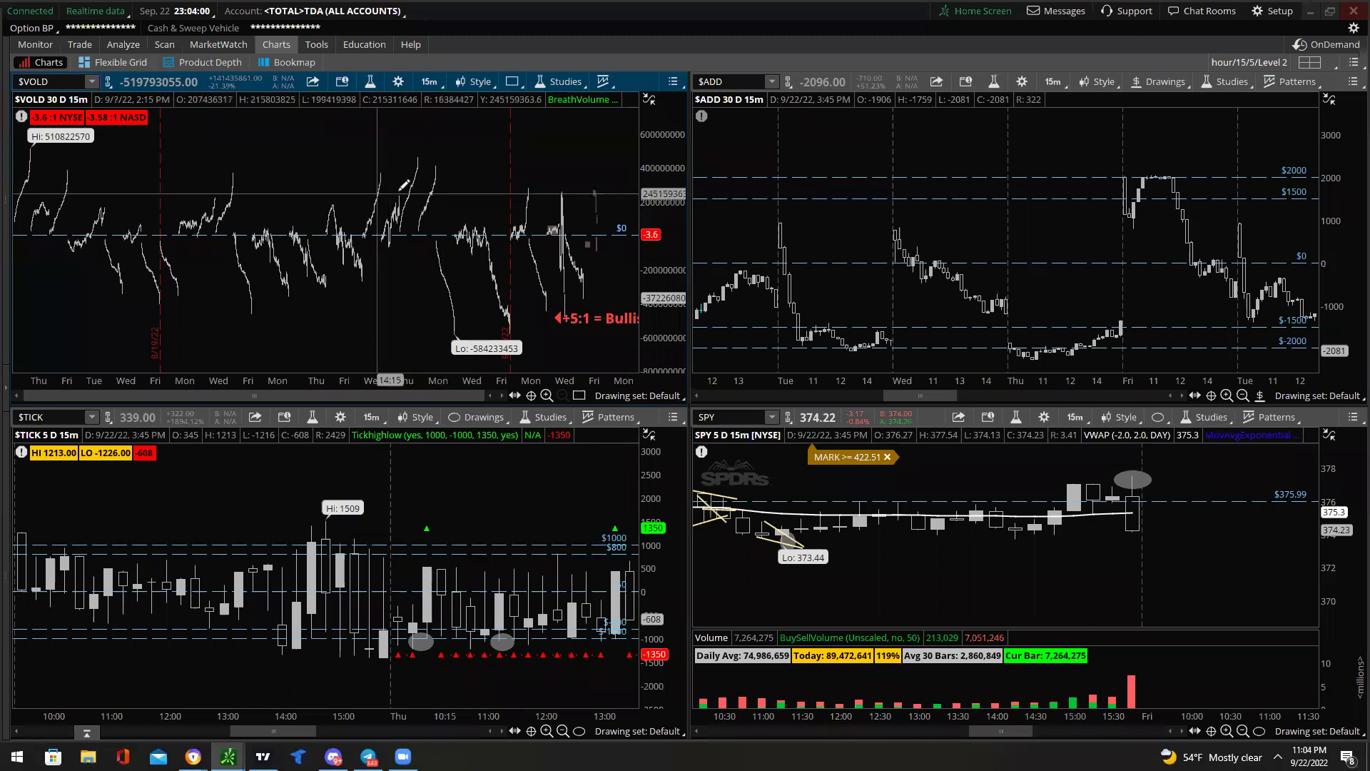
left_click_drag(307, 154, 385, 293)
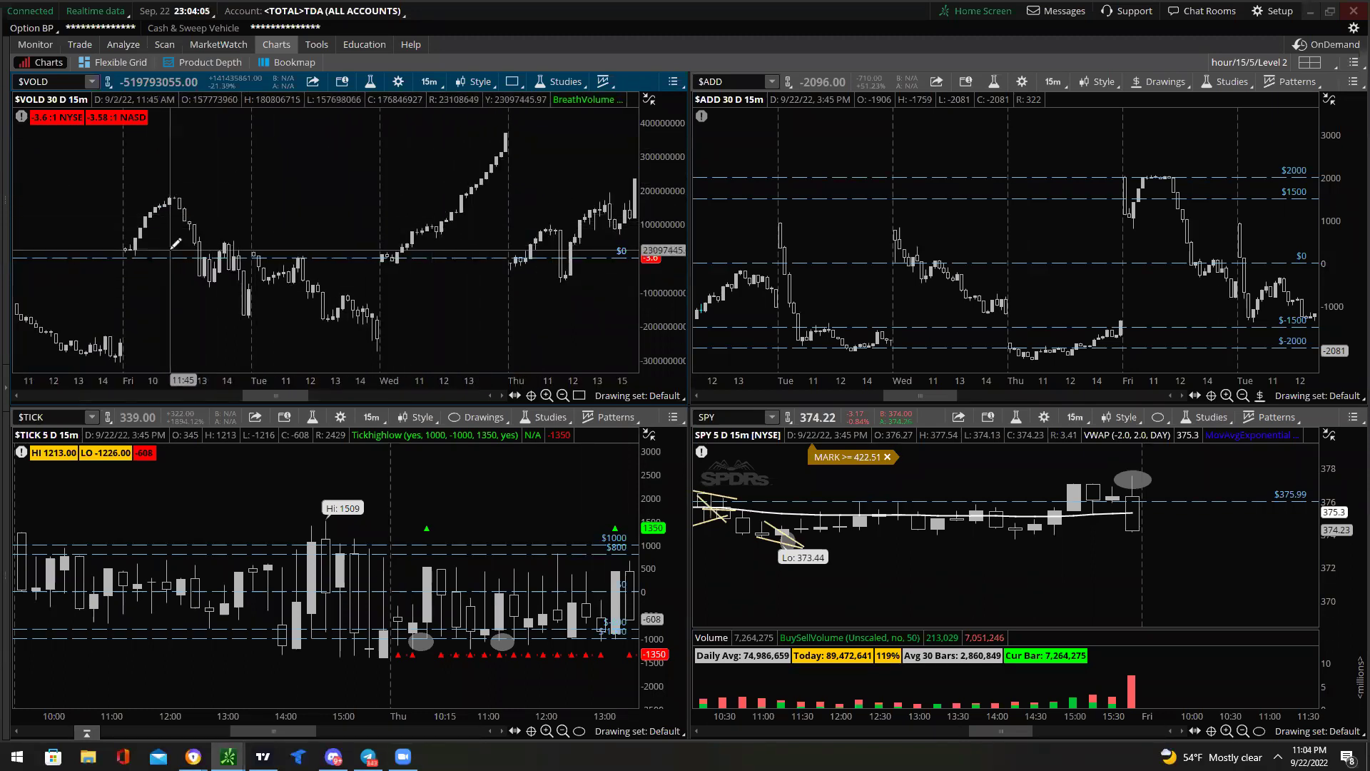
Shift $VOLD to include the Thursday before September 2, and frame $ADD on Wednesday, September 7.
scroll(174, 244, "up", 2)
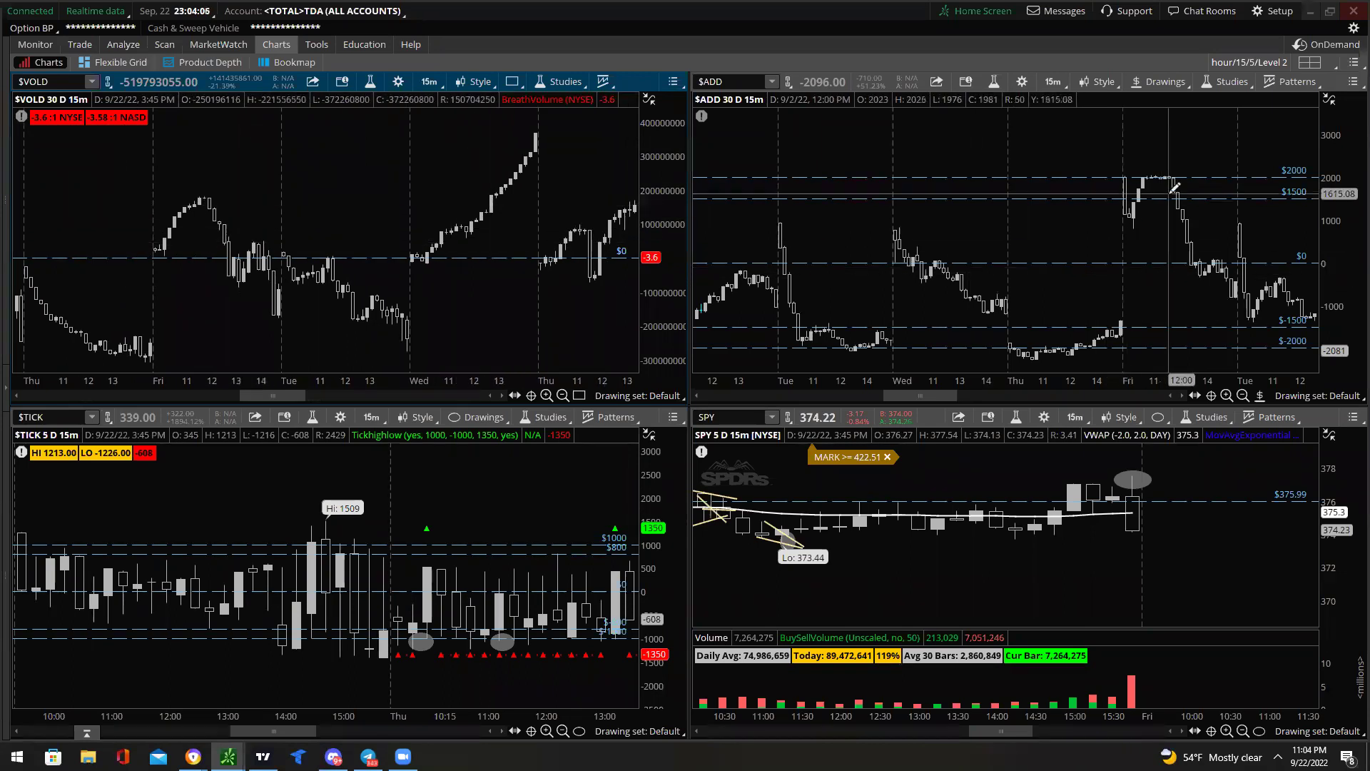
scroll(1173, 187, "down", 10)
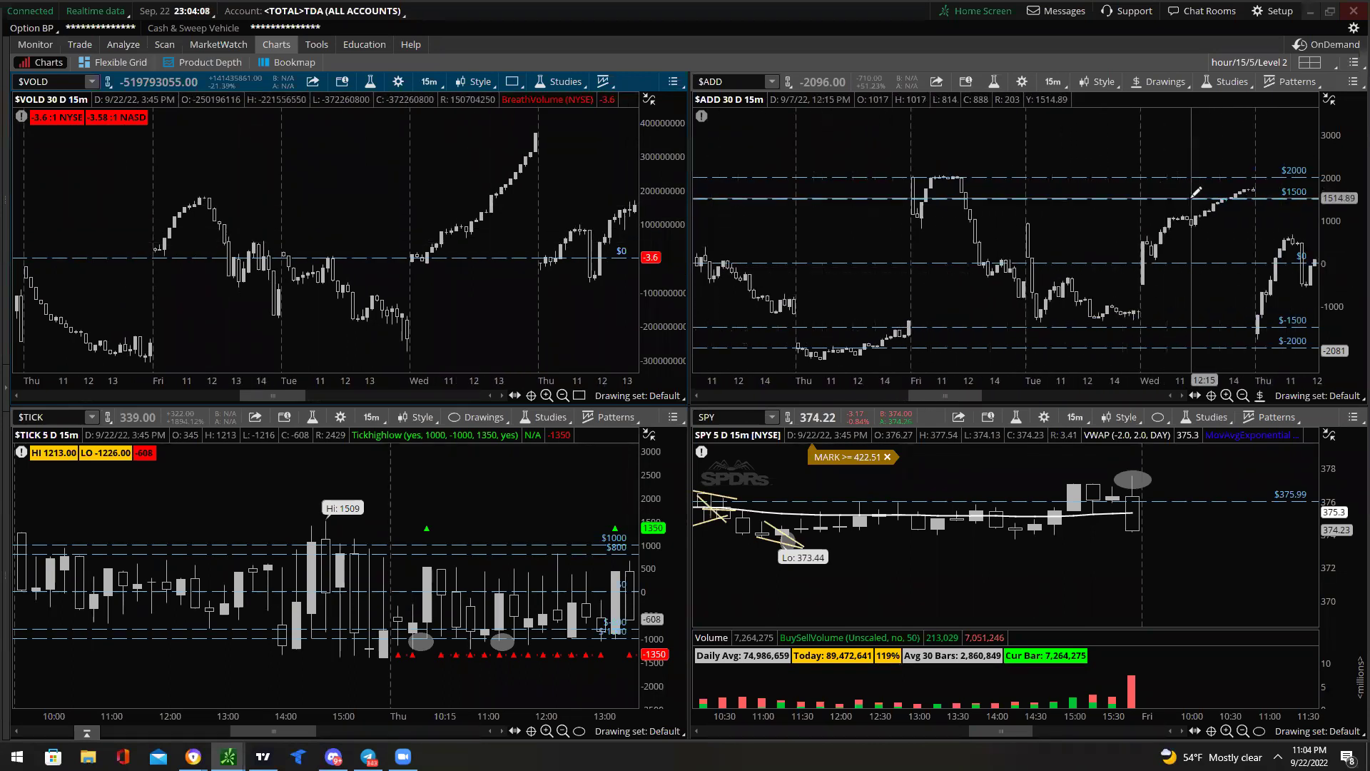
left_click_drag(1085, 123, 1263, 306)
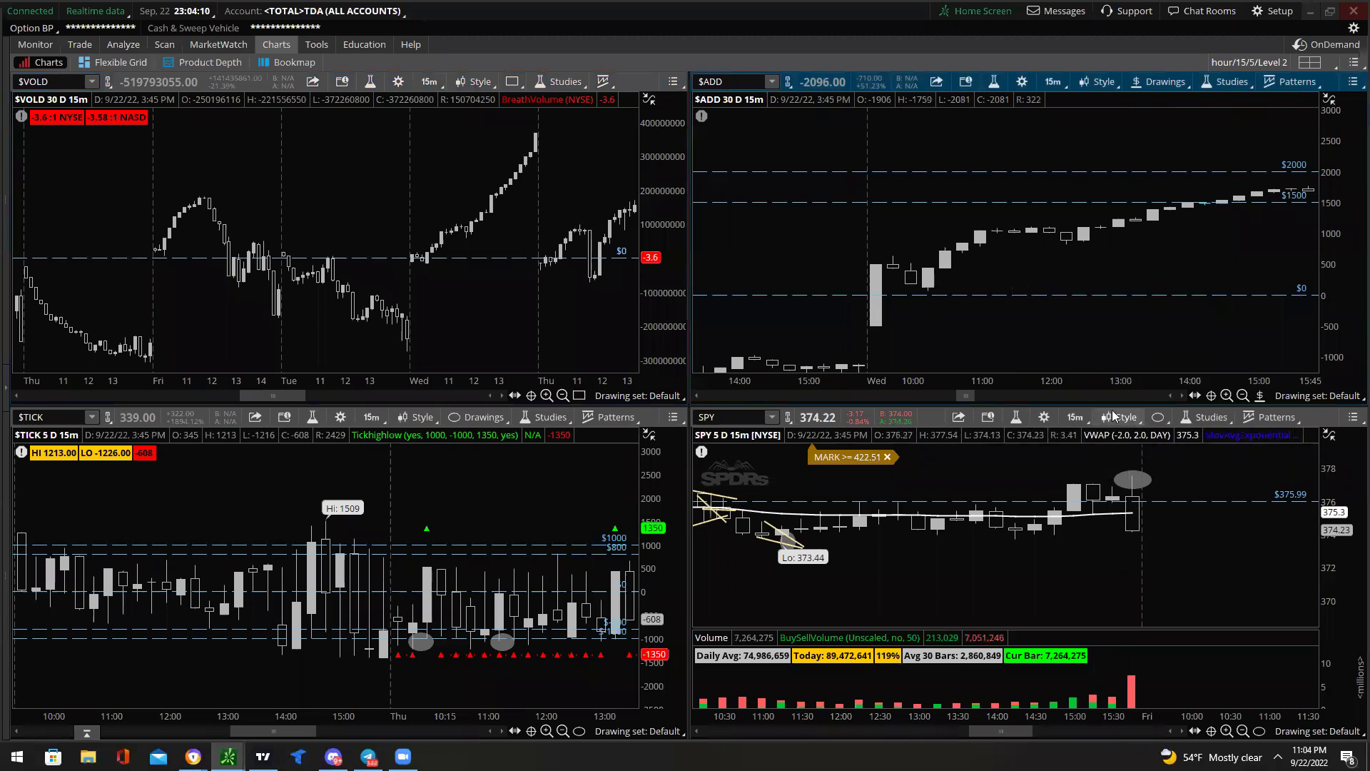
Set the $TICK chart to 30 days with a 15-minute aggregation.
left_click(372, 418)
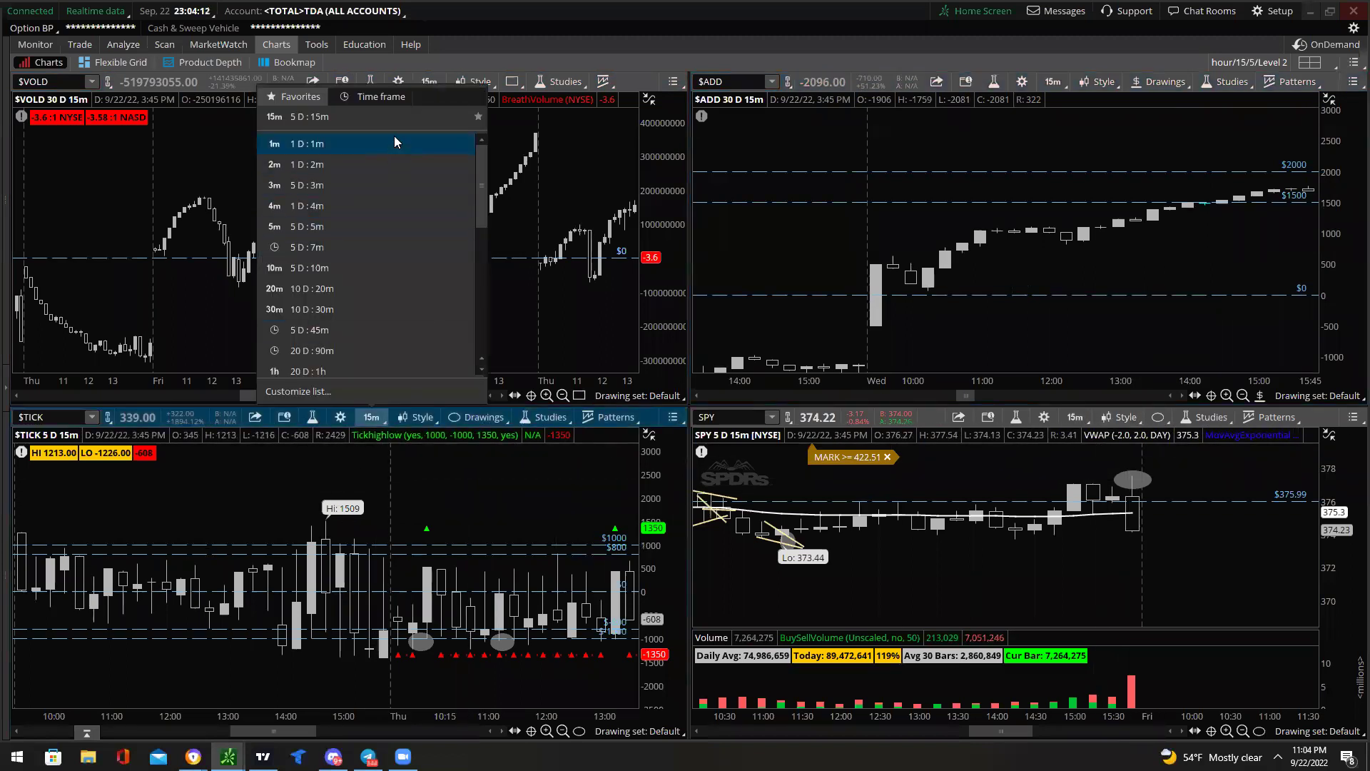
left_click(385, 416)
left_click(398, 105)
left_click(427, 190)
left_click(423, 299)
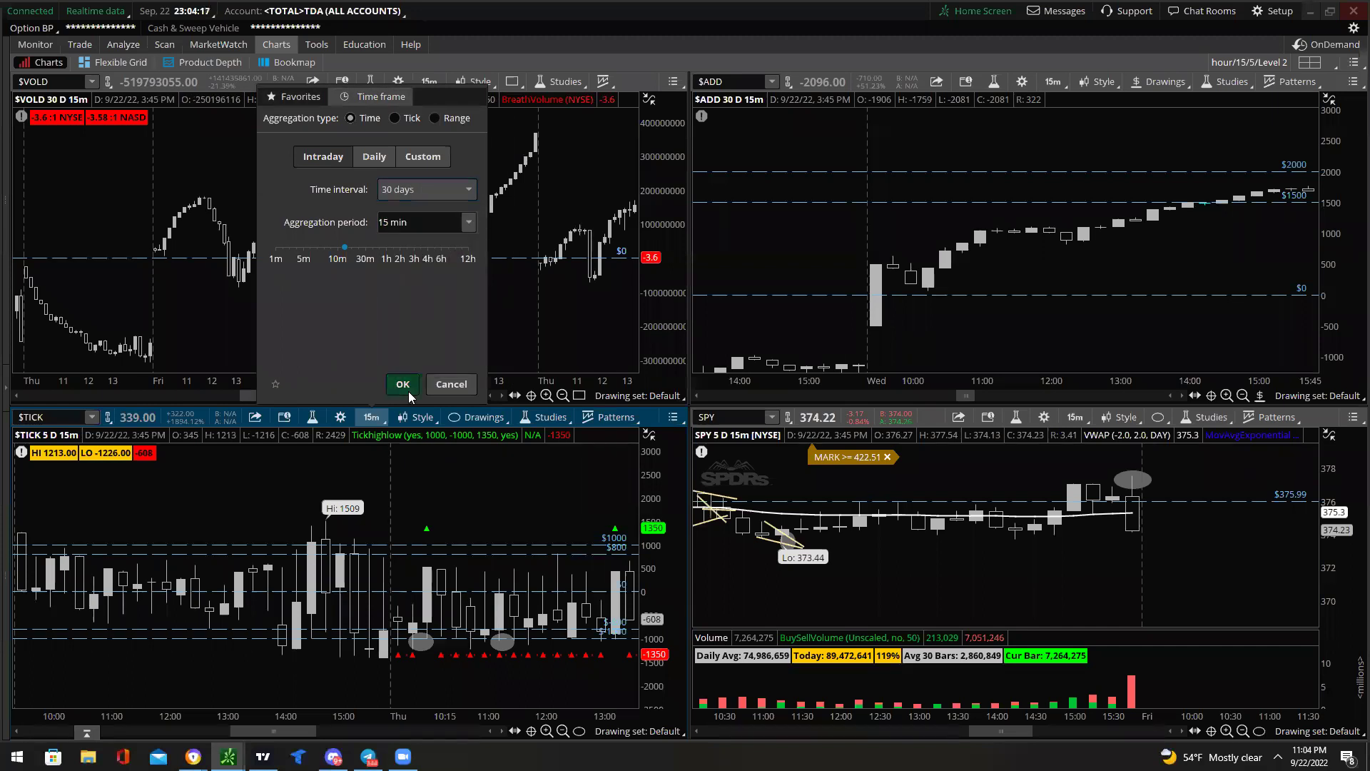
left_click(402, 384)
right_click(450, 456)
left_click(518, 376)
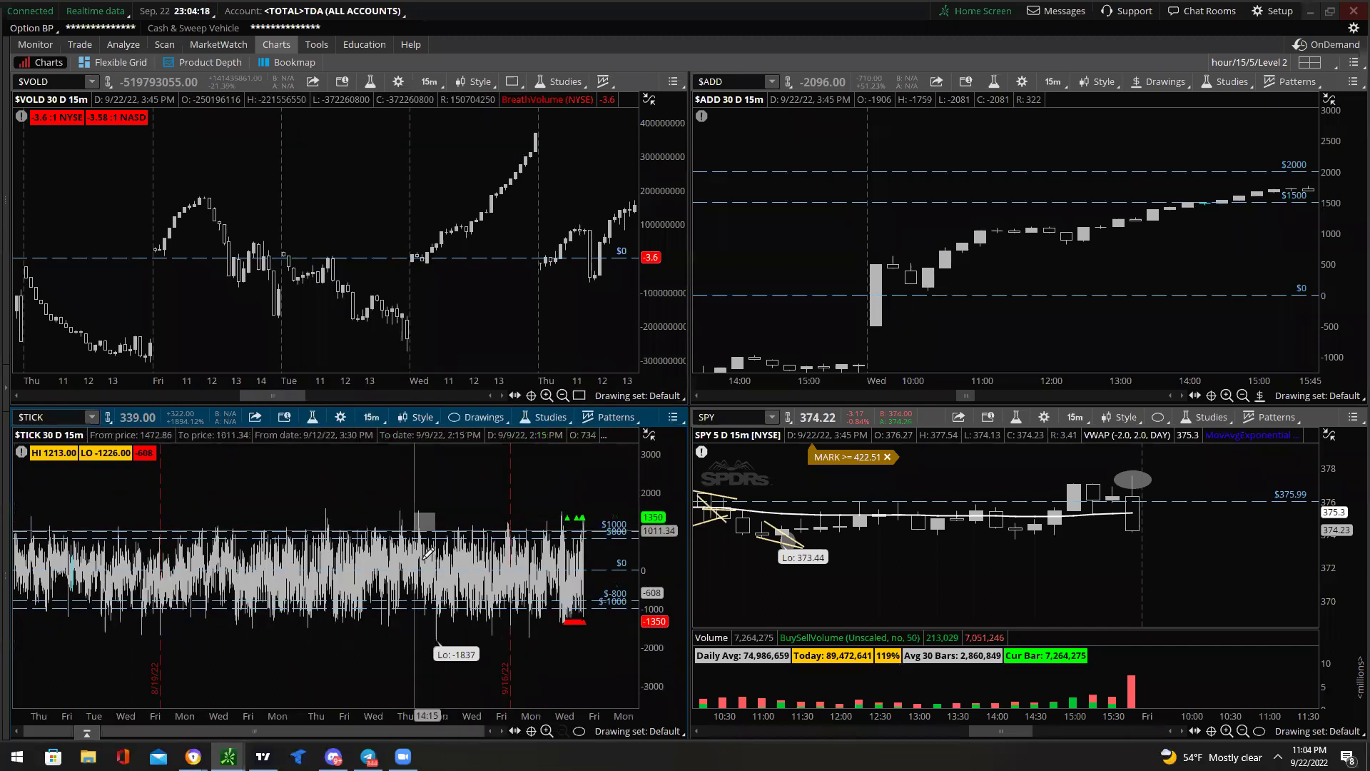
Frame the $TICK chart on Wednesday, September 7, with the 1000 and -1000 lines in view.
left_click_drag(427, 553, 425, 555)
scroll(193, 539, "up", 1)
scroll(193, 539, "up", 10)
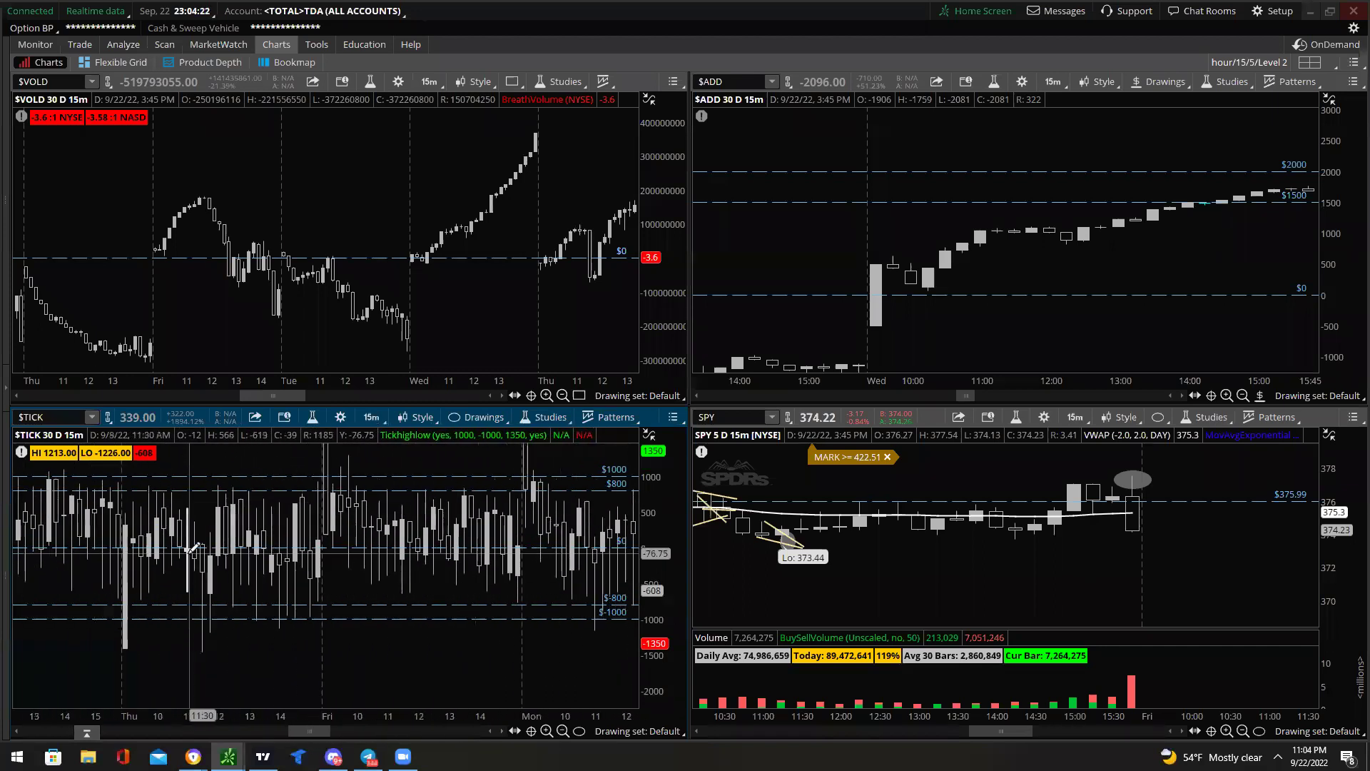
scroll(192, 550, "up", 8)
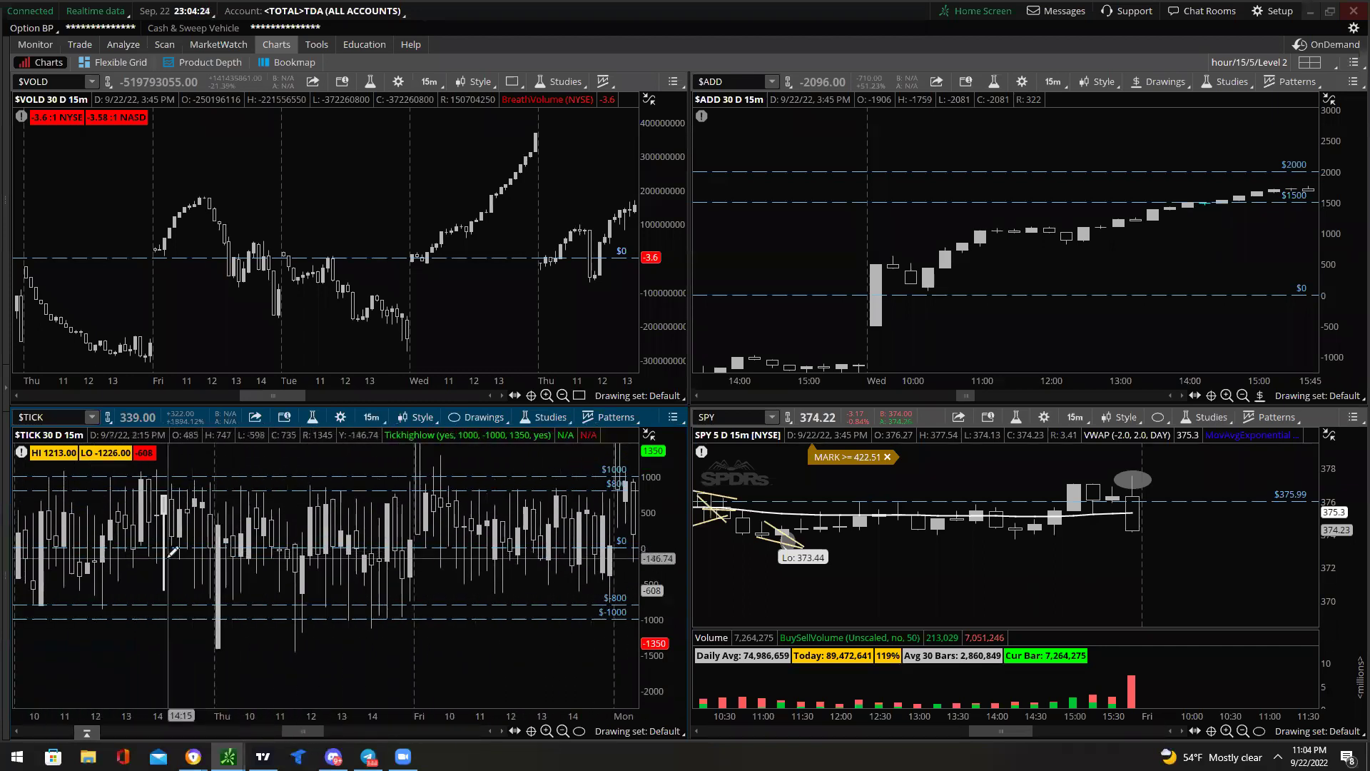
scroll(171, 552, "up", 5)
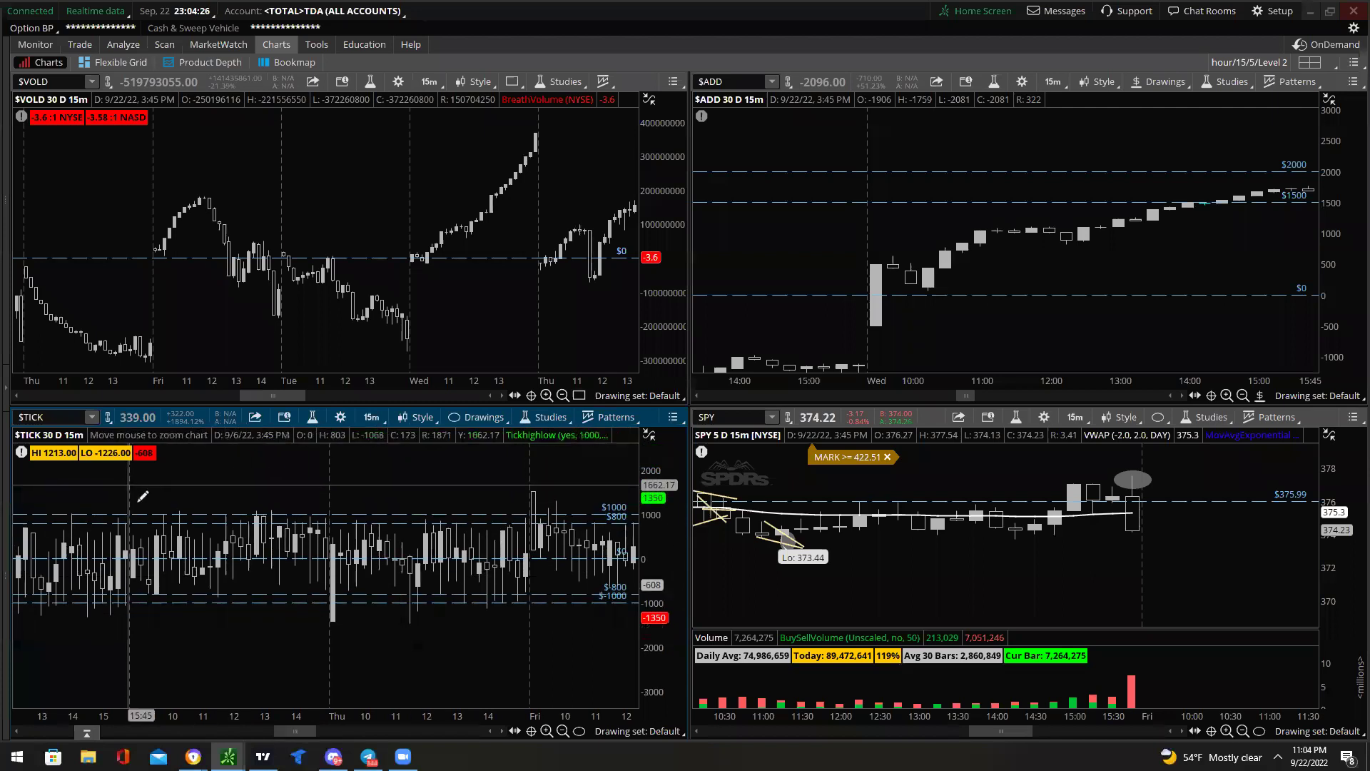
scroll(143, 496, "up", 5)
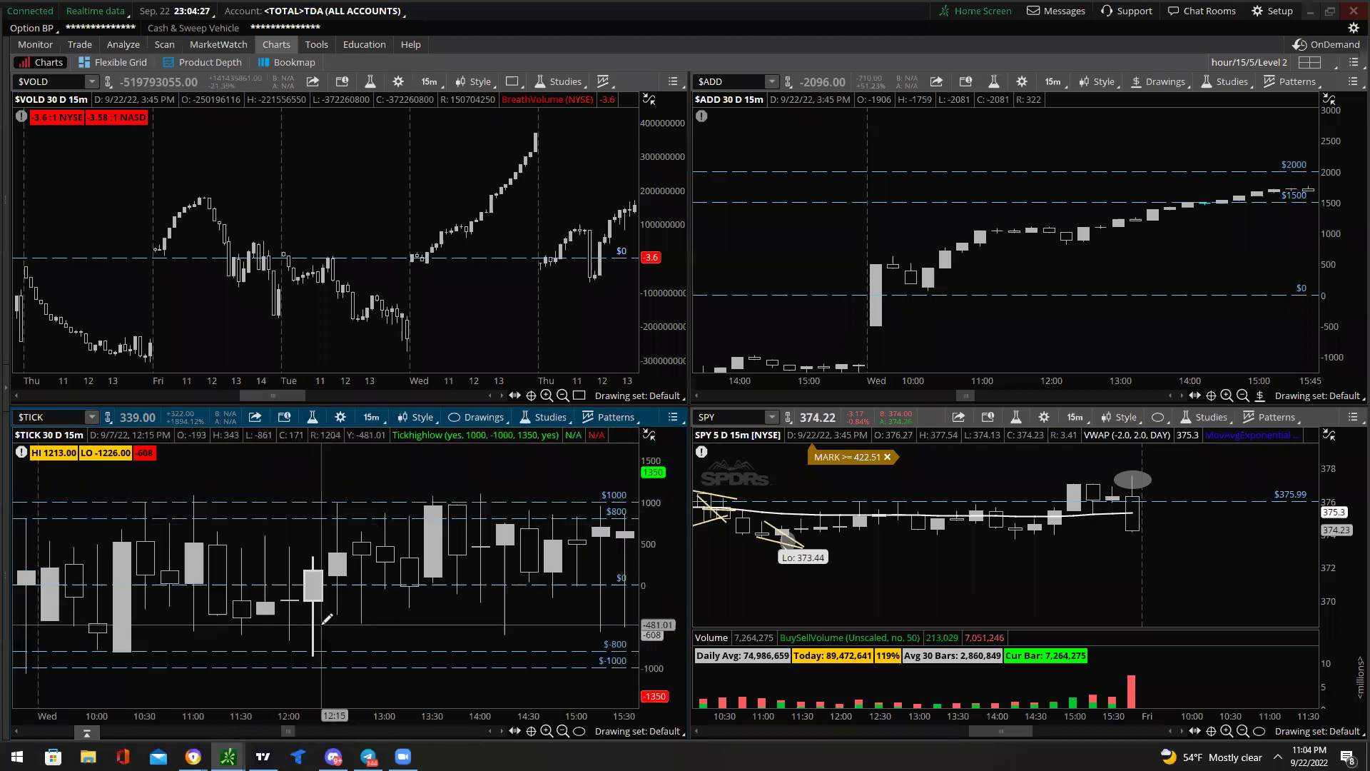
Set the SPY chart to 20 days with a 15-minute aggregation, refit it, and zoom in on the sessions around September 7.
left_click(1075, 418)
left_click(1063, 95)
left_click(1095, 194)
left_click(1103, 280)
left_click(1106, 384)
right_click(1129, 372)
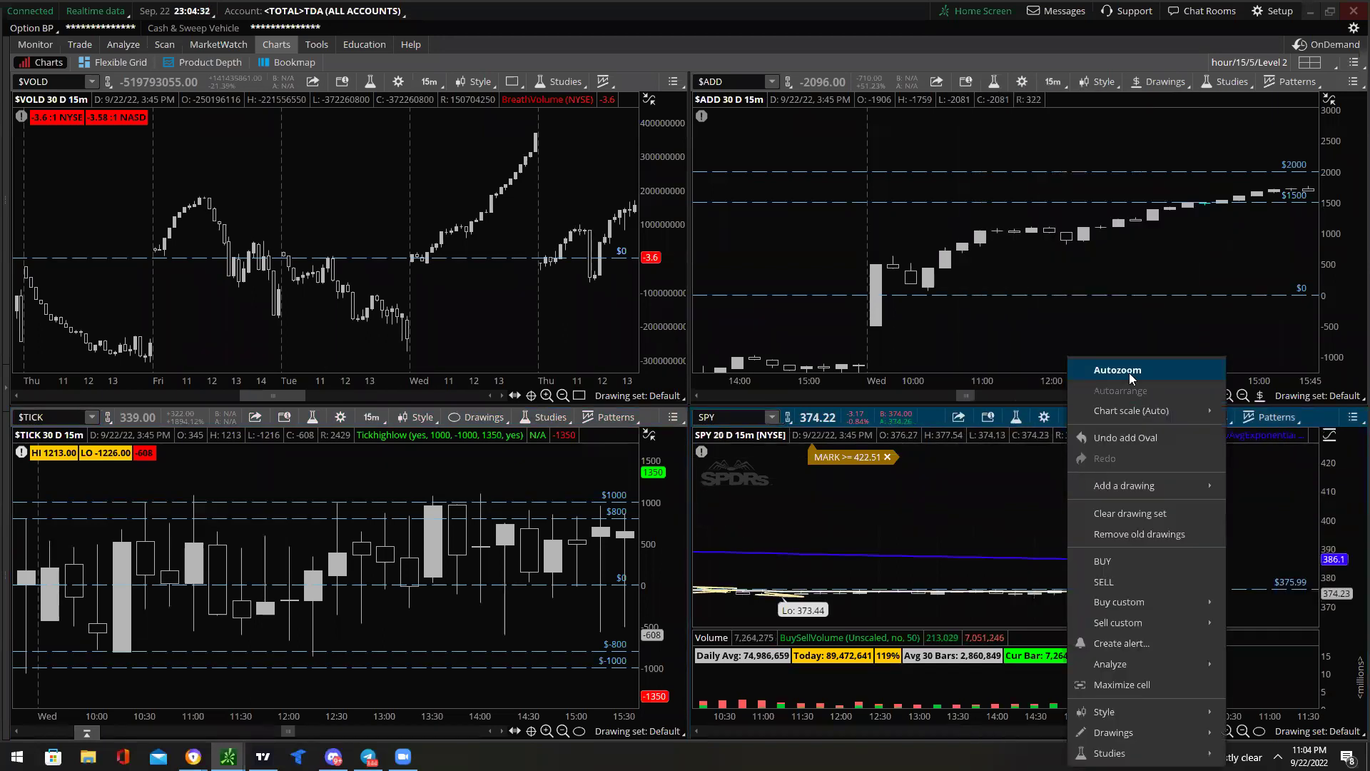
left_click(1118, 369)
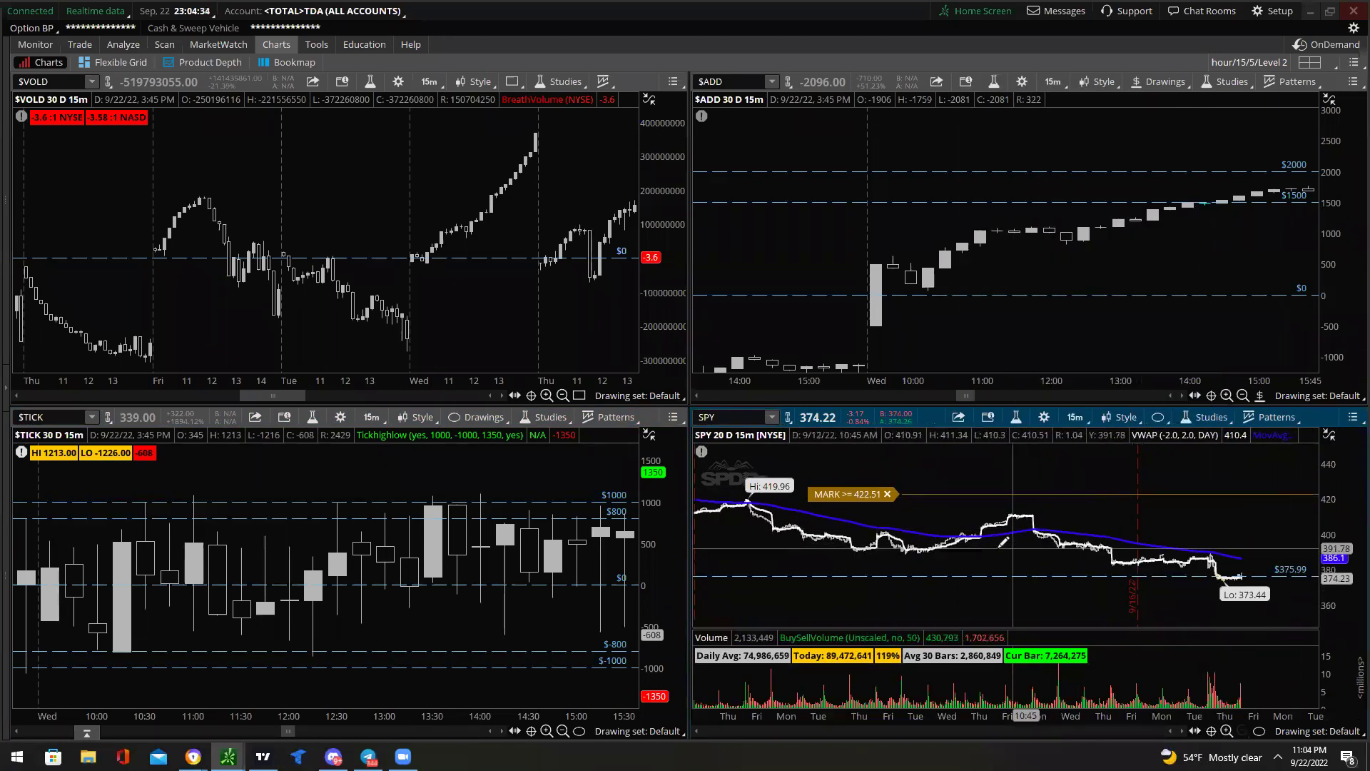
scroll(957, 508, "up", 3)
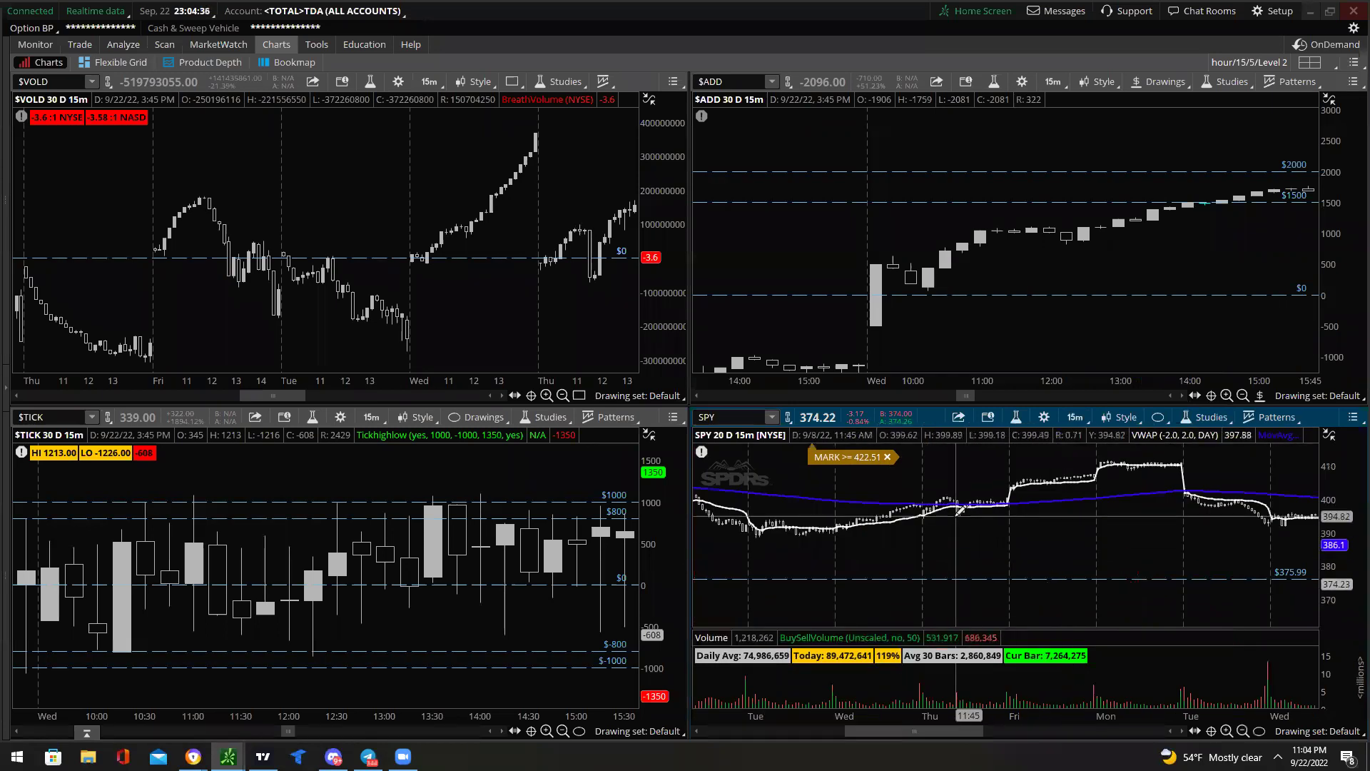
Frame the SPY chart on the full Wednesday, September 7 session, with the price scale compressed enough to show price and VWAP.
left_click_drag(827, 478, 944, 561)
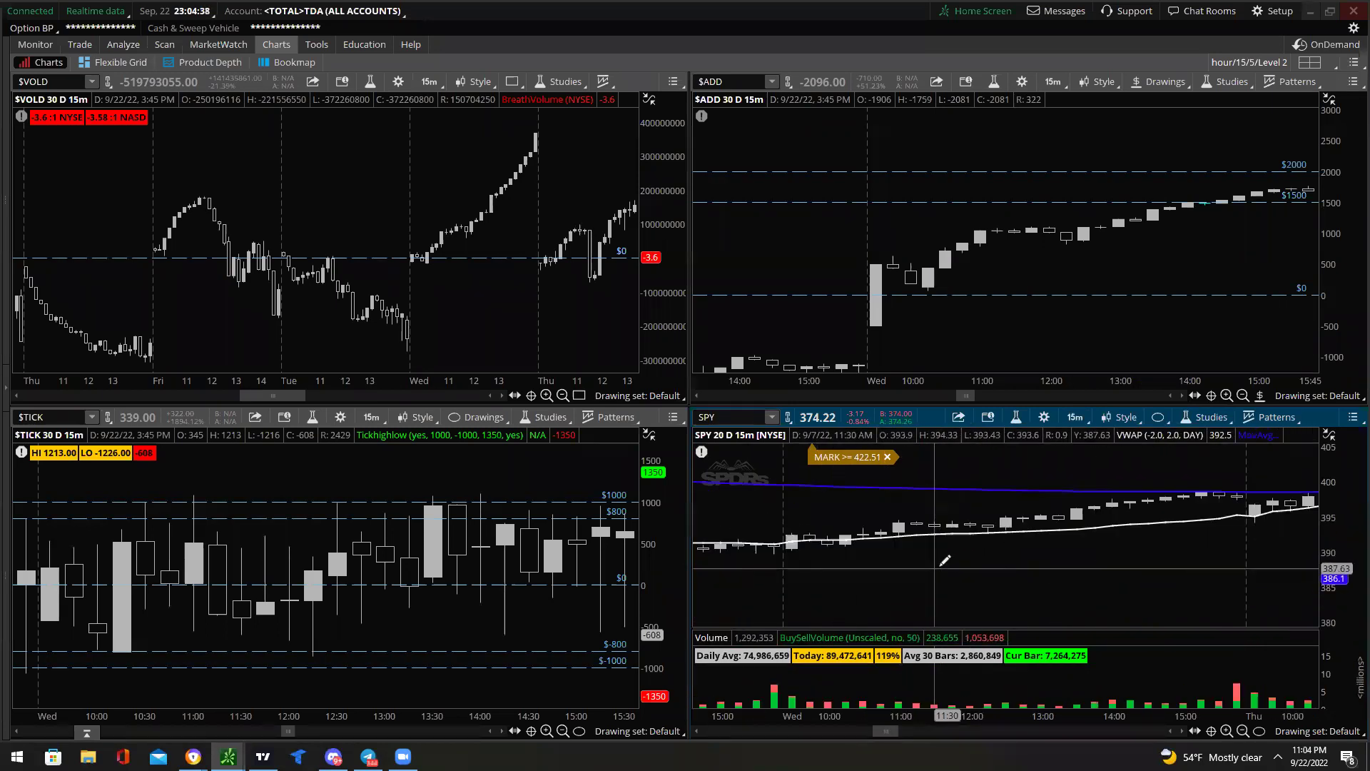
left_click(1242, 730)
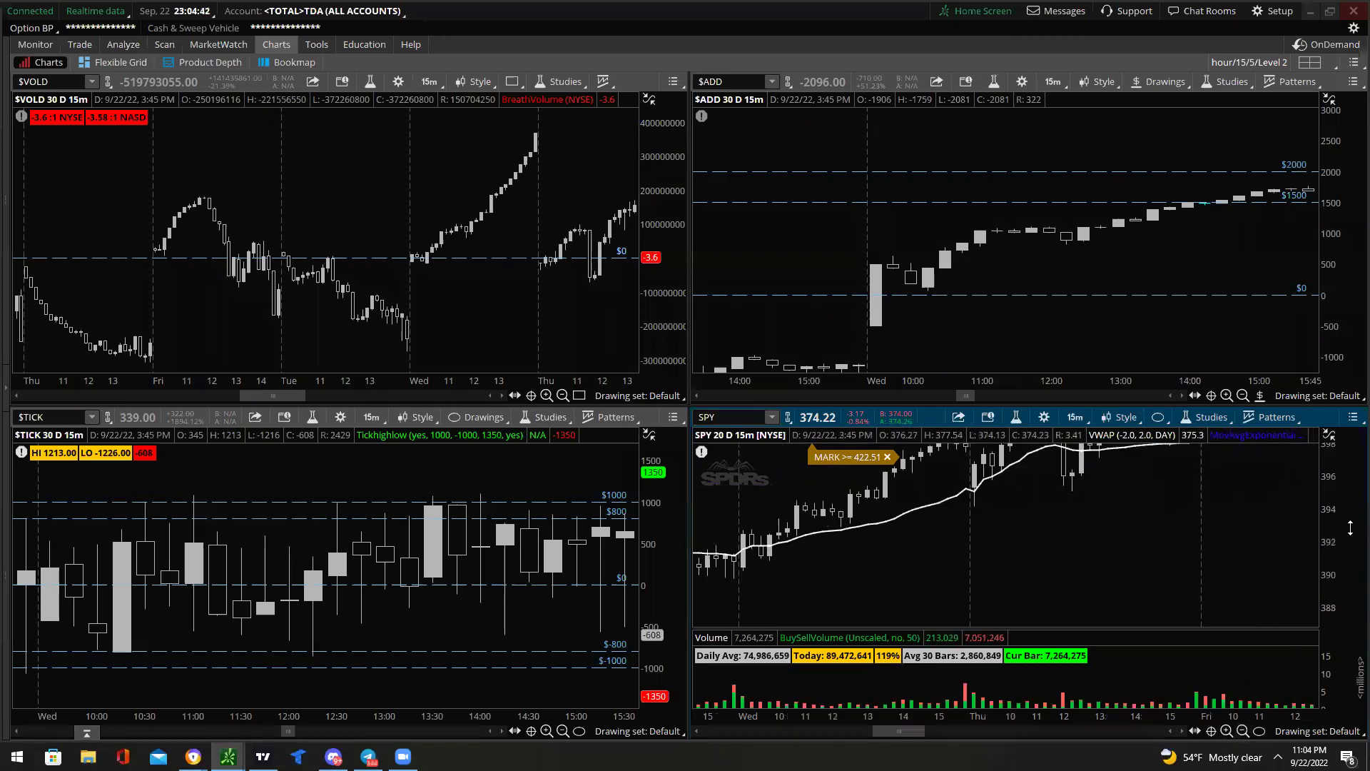
left_click_drag(1350, 527, 1350, 549)
left_click_drag(754, 455, 1046, 577)
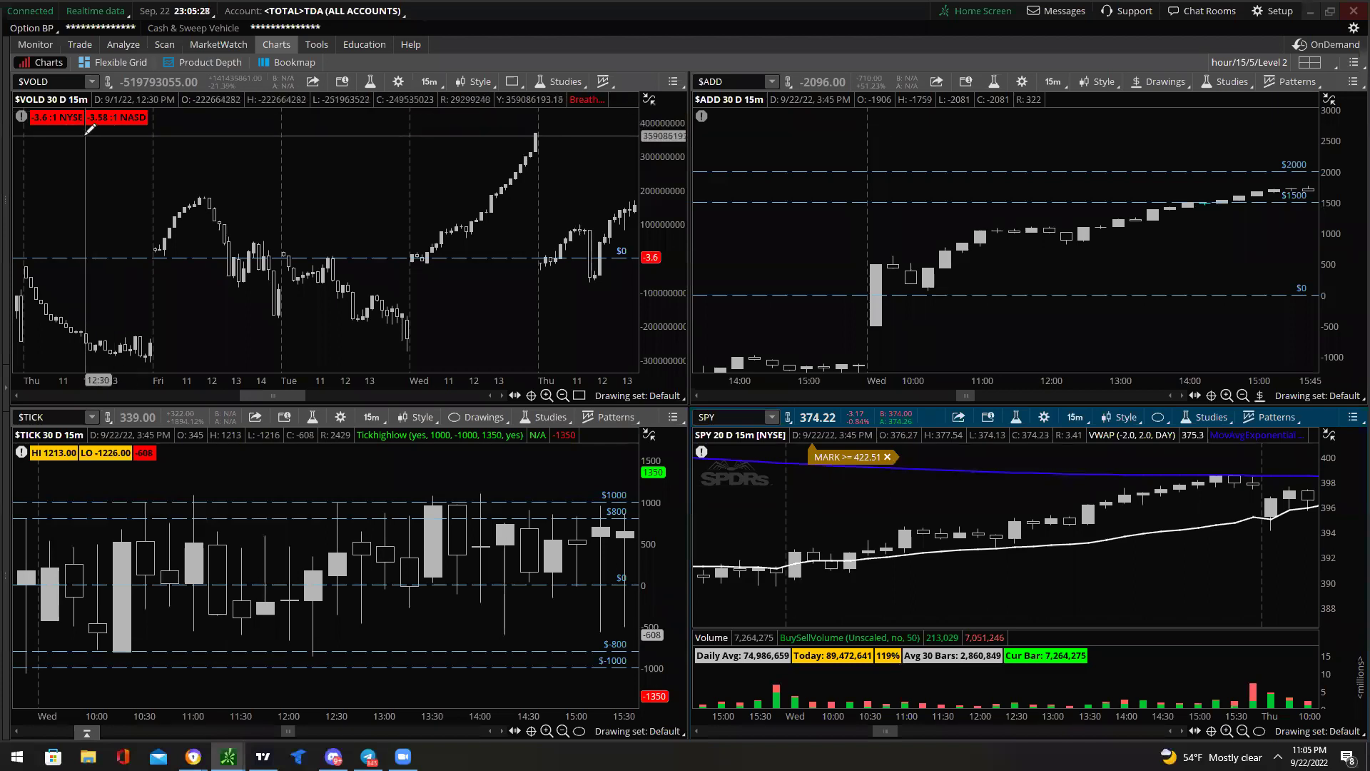
Draw a trendline on the $TICK chart from the 10:15 bar's body low on September 7 to the 12:00 bar.
scroll(886, 295, "down", 3)
scroll(886, 294, "down", 3)
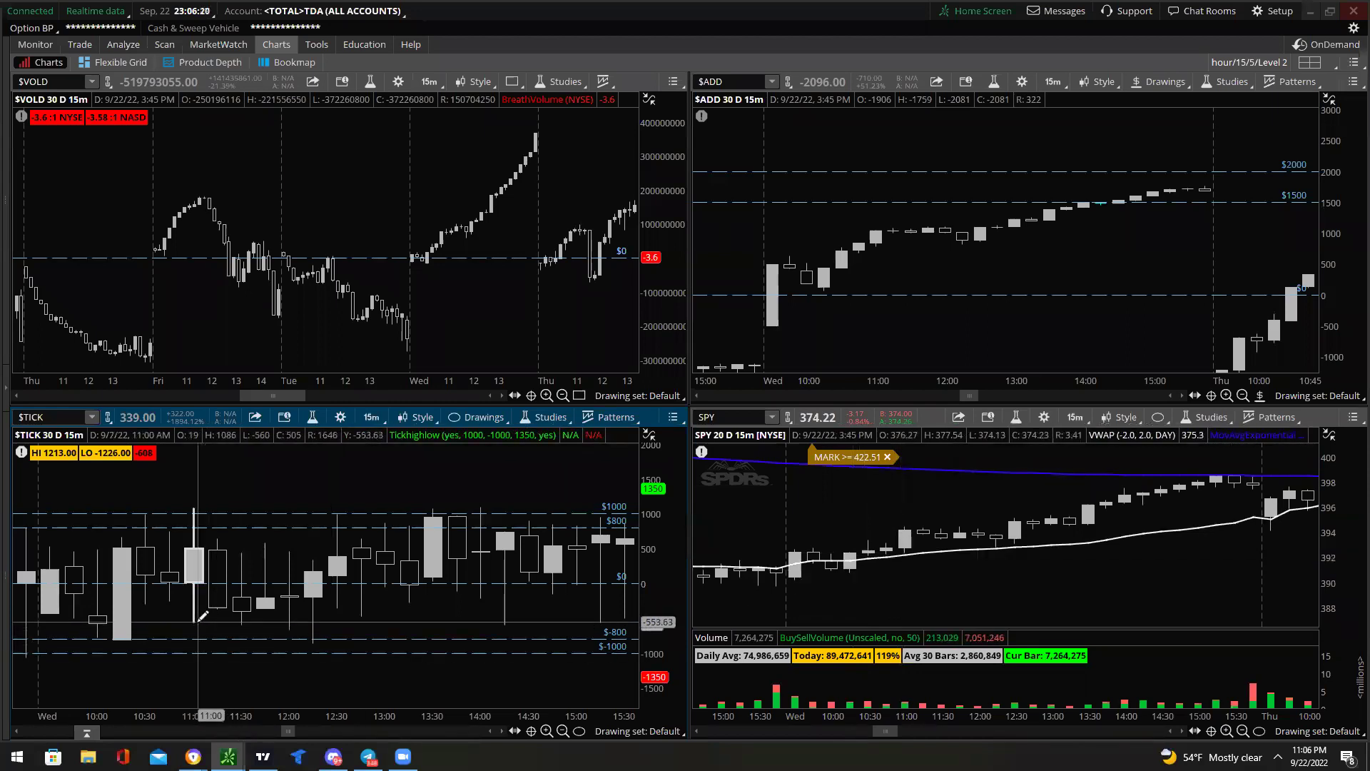
left_click(578, 675)
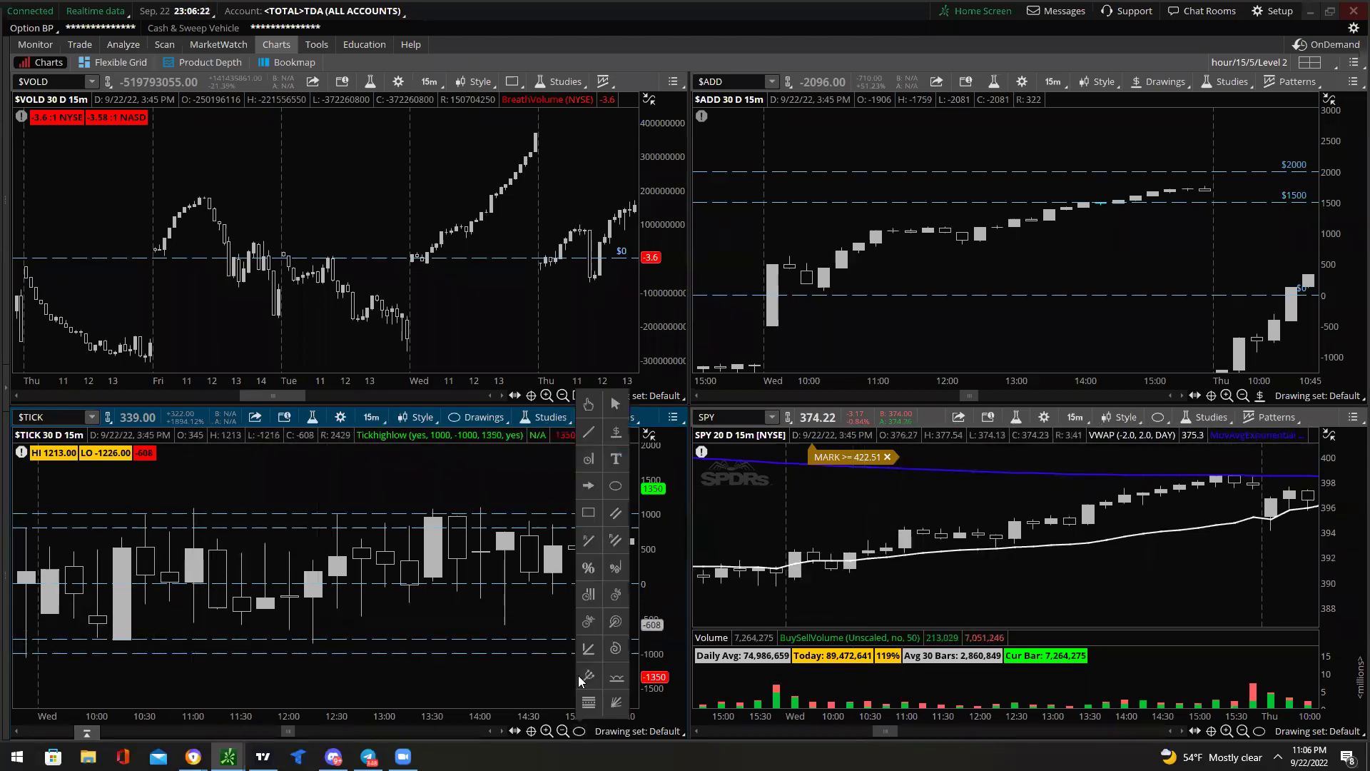
left_click(589, 432)
left_click(122, 637)
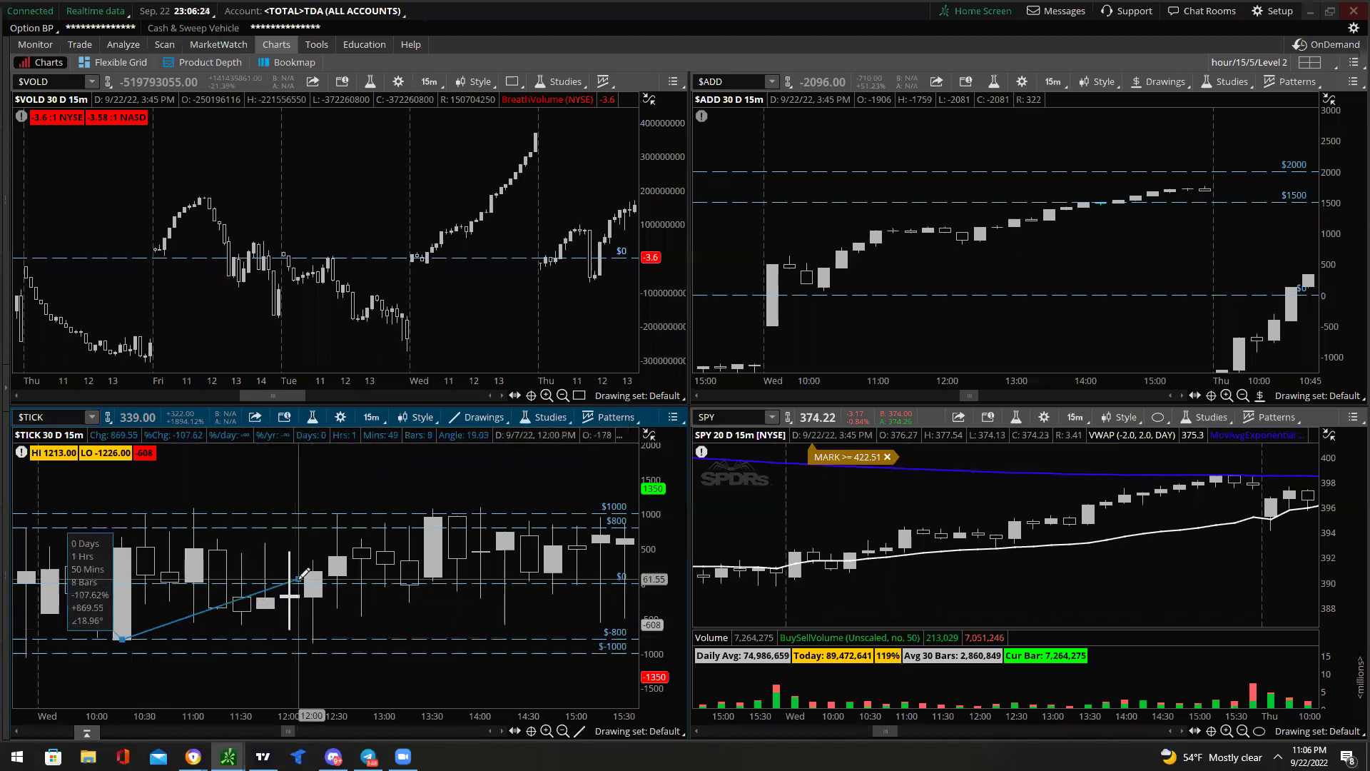
left_click(294, 591)
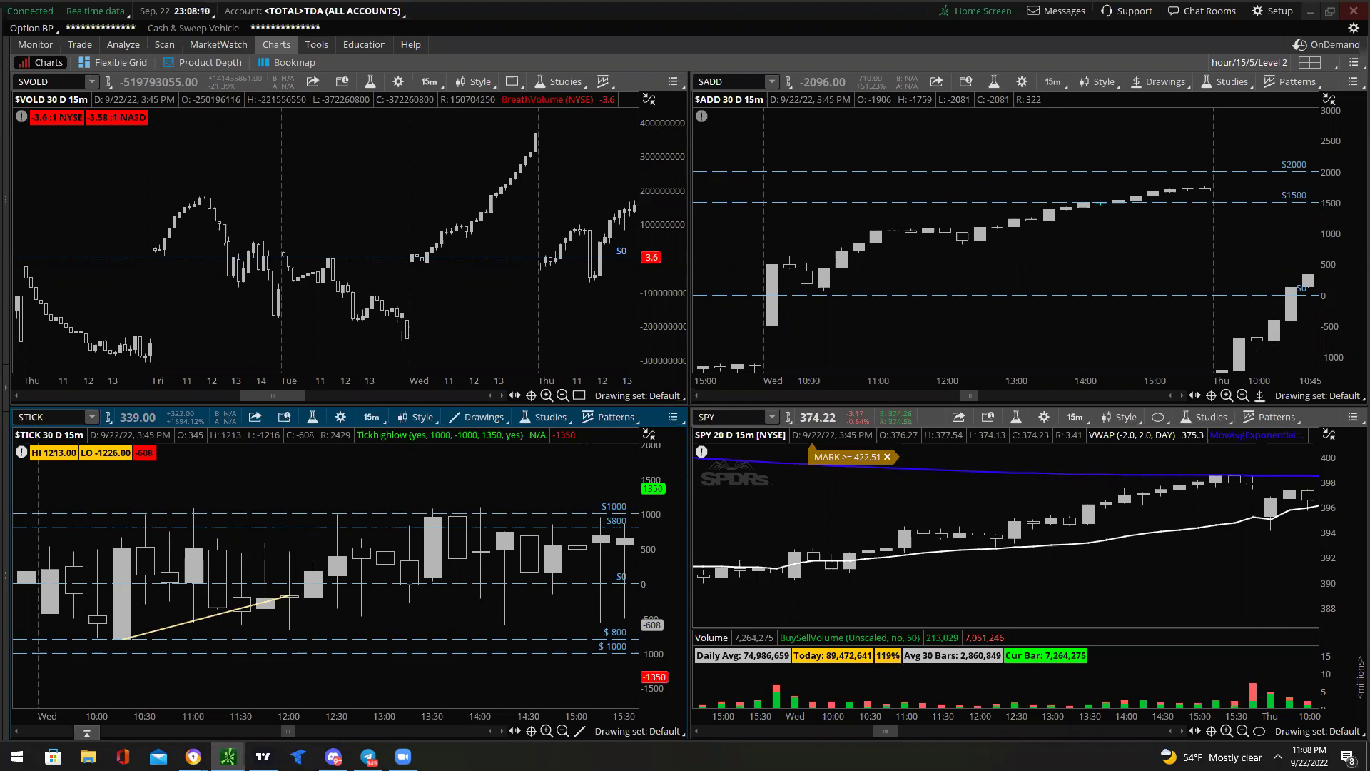
Reset the $ADD chart's view and reframe it on the sessions from September 6 to 21.
right_click(1147, 281)
left_click(1206, 500)
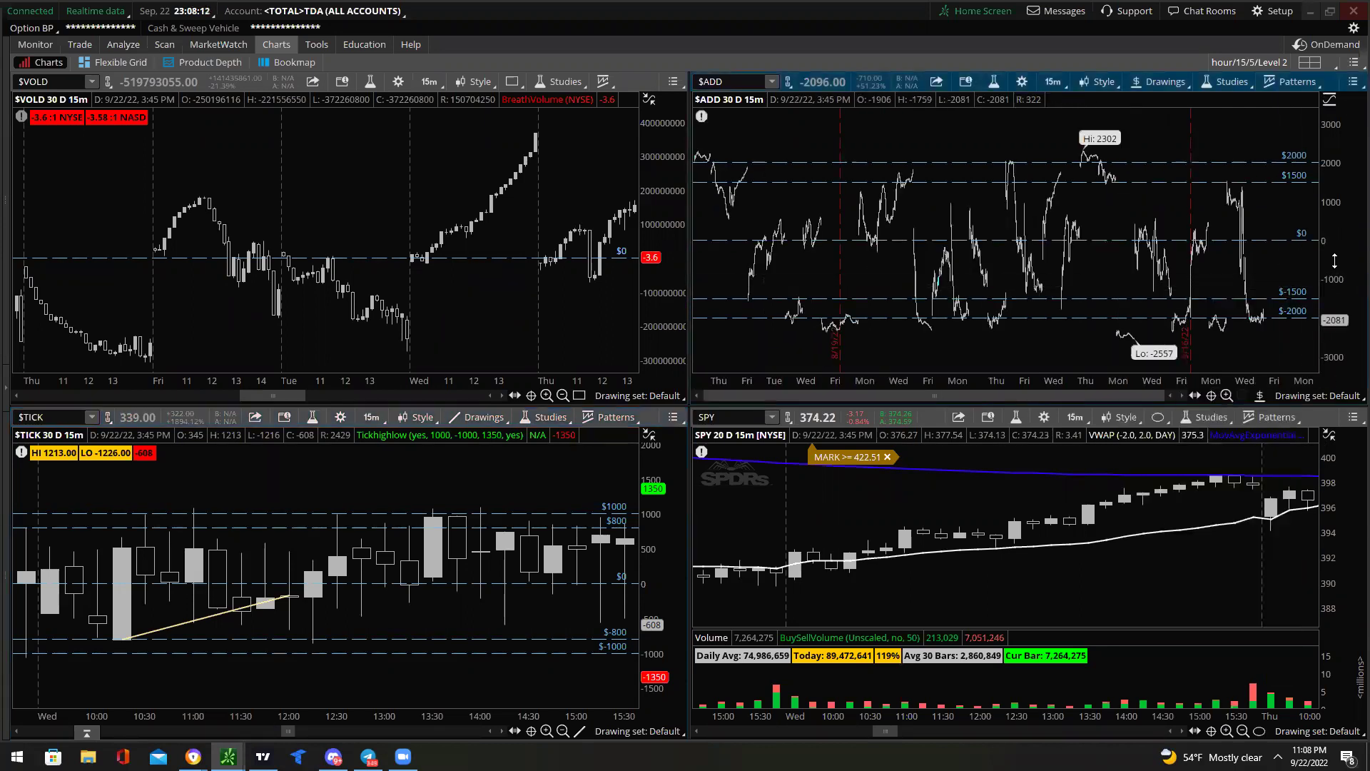
left_click_drag(1025, 180, 1223, 330)
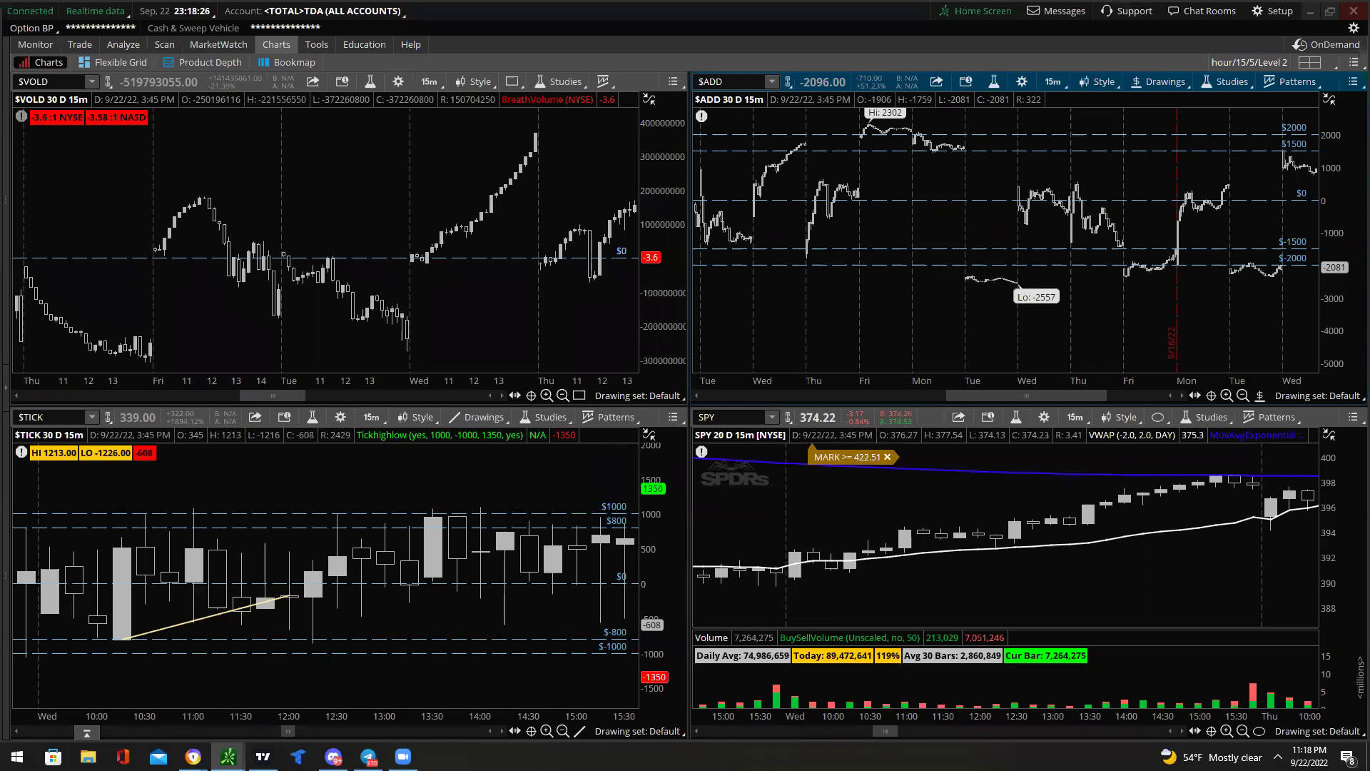
left_click(333, 757)
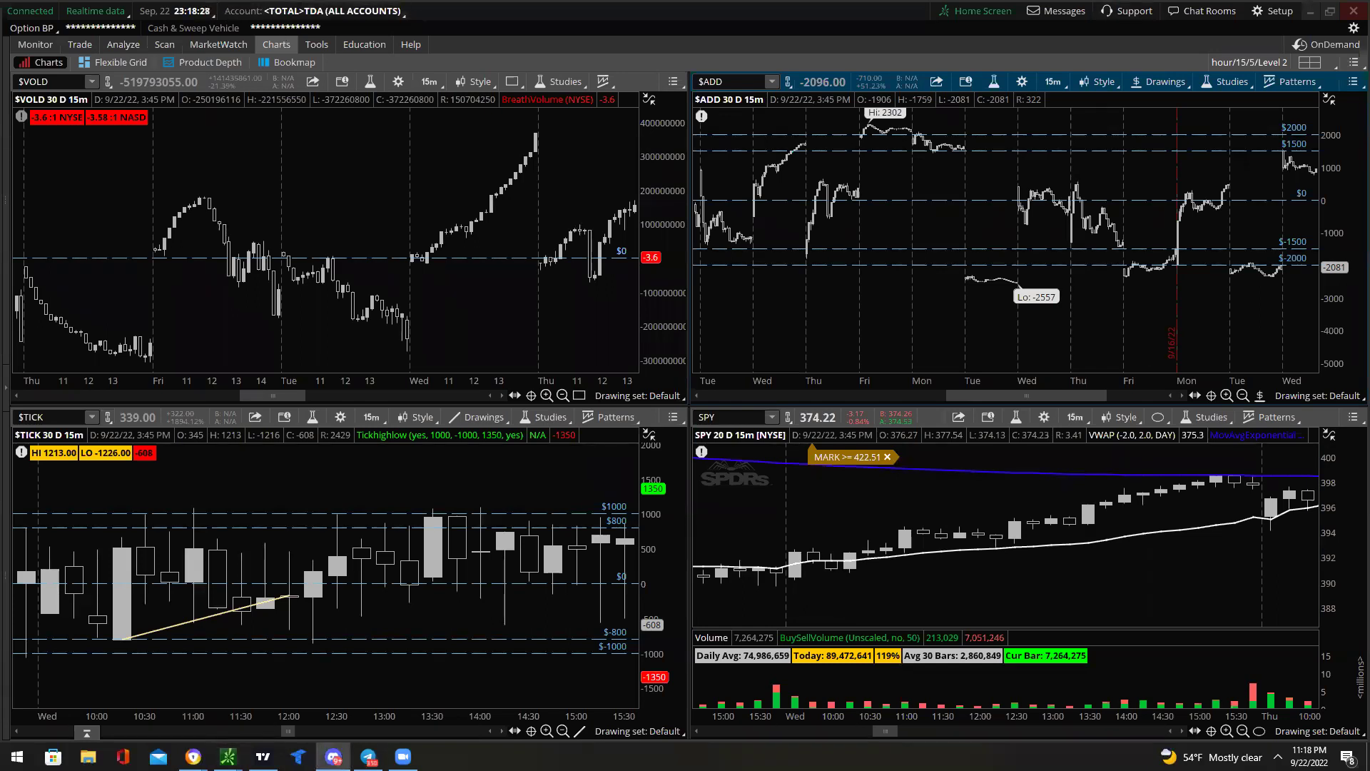